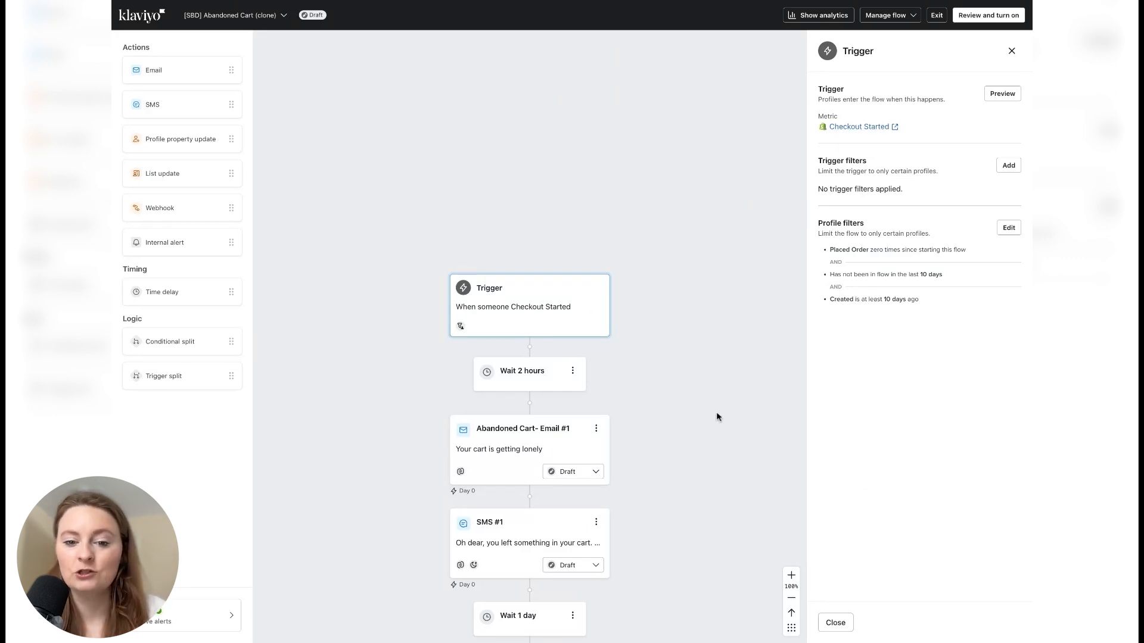
- Review the abandoned cart flow's Email #1 template, including its Your Cart section, and view it in preview mode
{"action": "scroll", "coordinate": [683, 475], "scroll_direction": "down", "scroll_amount": 1}
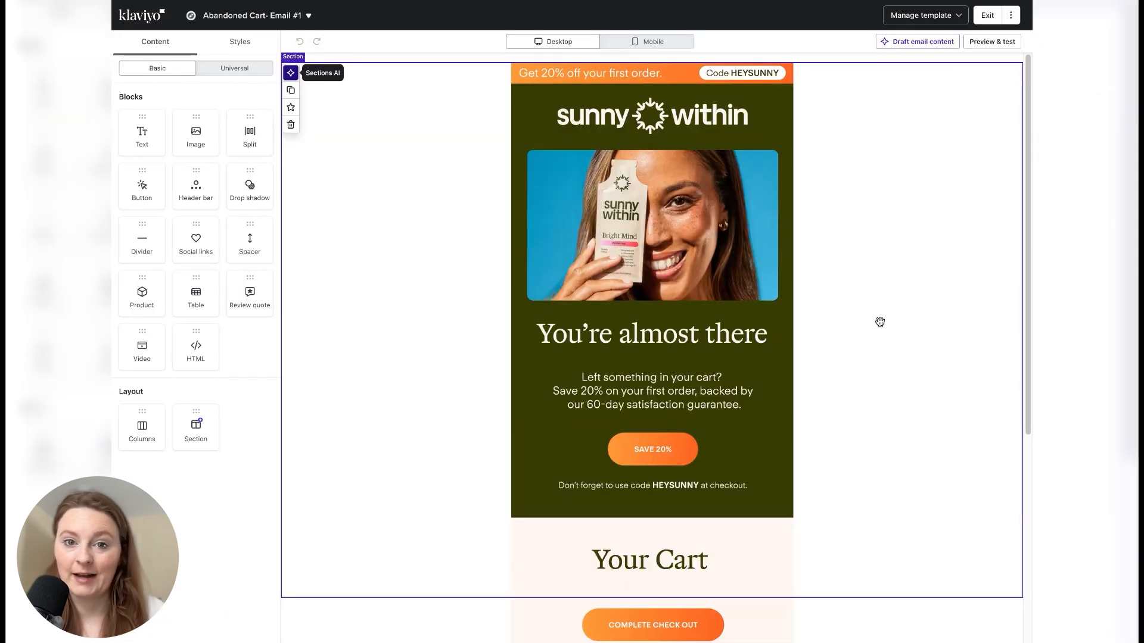
{"action": "left_click", "coordinate": [879, 324]}
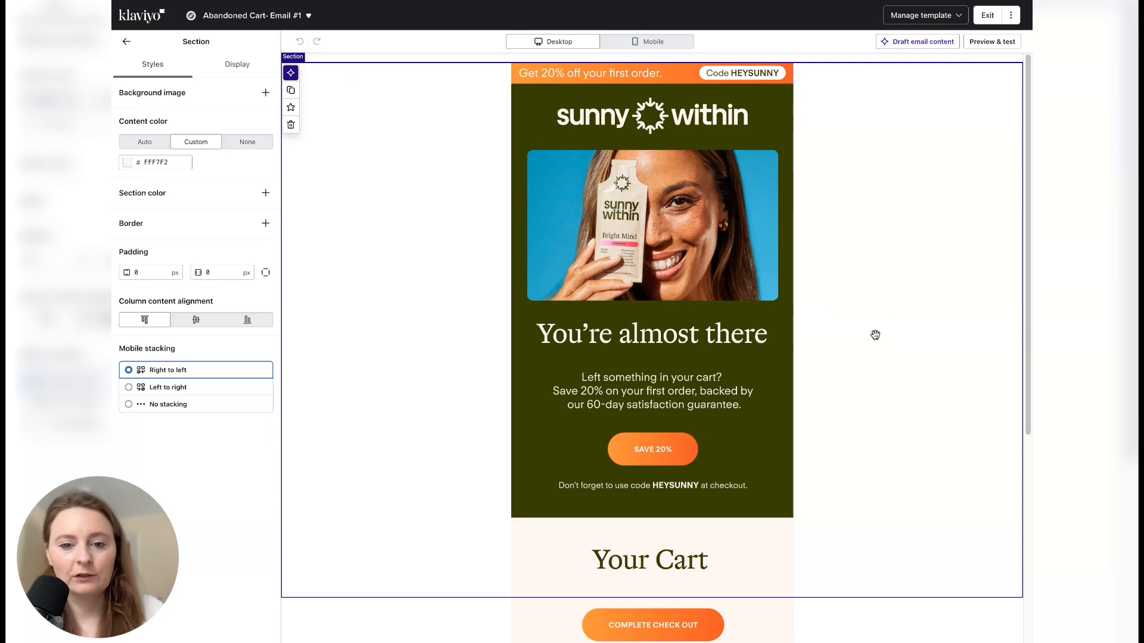
{"action": "scroll", "coordinate": [872, 333], "scroll_direction": "down", "scroll_amount": 3}
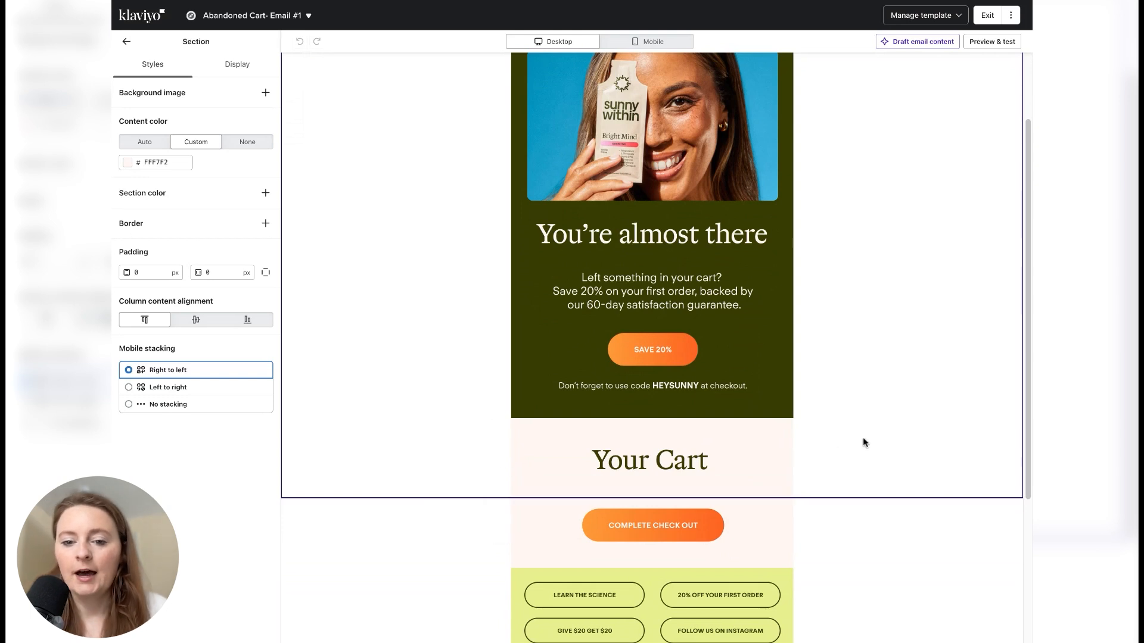
{"action": "scroll", "coordinate": [858, 434], "scroll_direction": "down", "scroll_amount": 3}
{"action": "left_click", "coordinate": [579, 346]}
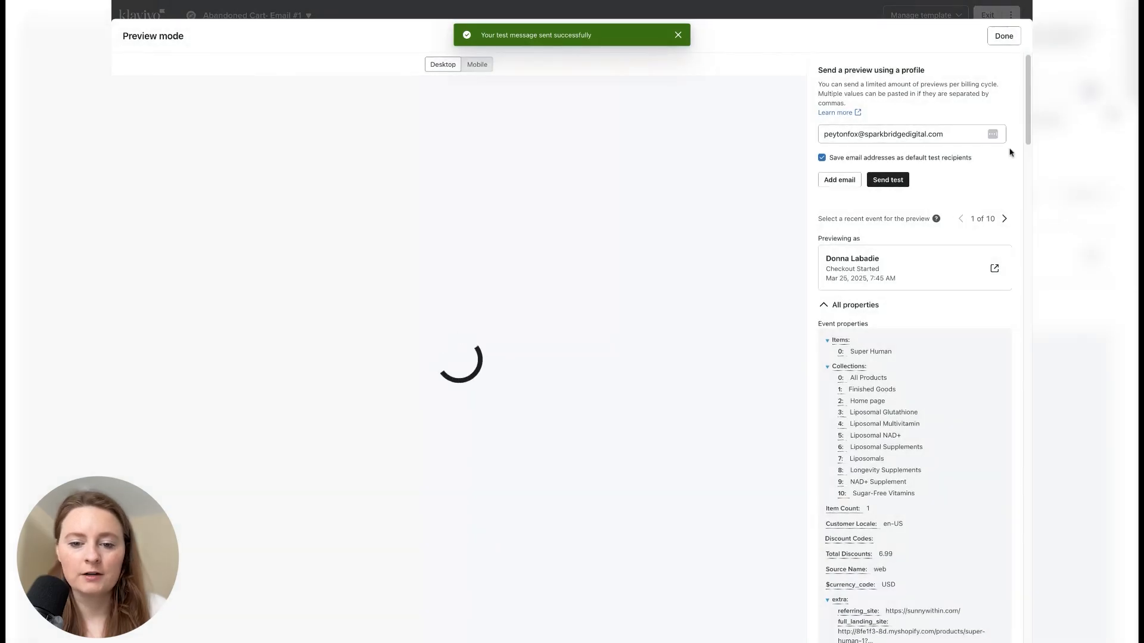
{"action": "left_click", "coordinate": [1008, 40]}
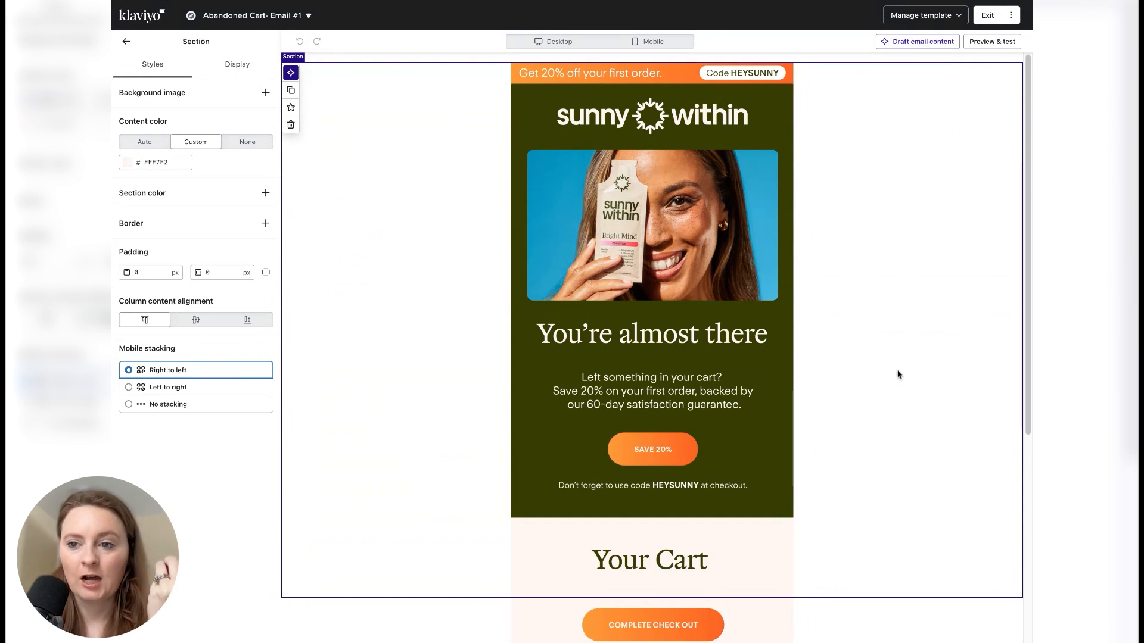
- Preview the email and examine the Checkout Started event properties, including the extra data and line items
{"action": "left_click", "coordinate": [992, 41]}
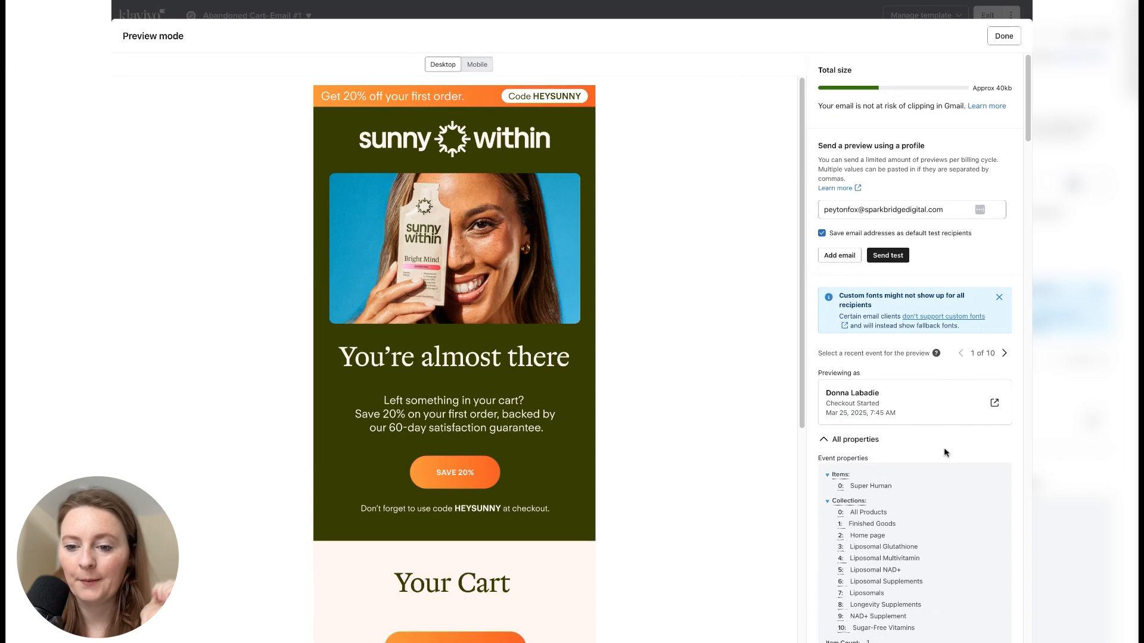
{"action": "scroll", "coordinate": [937, 421], "scroll_direction": "down", "scroll_amount": 3}
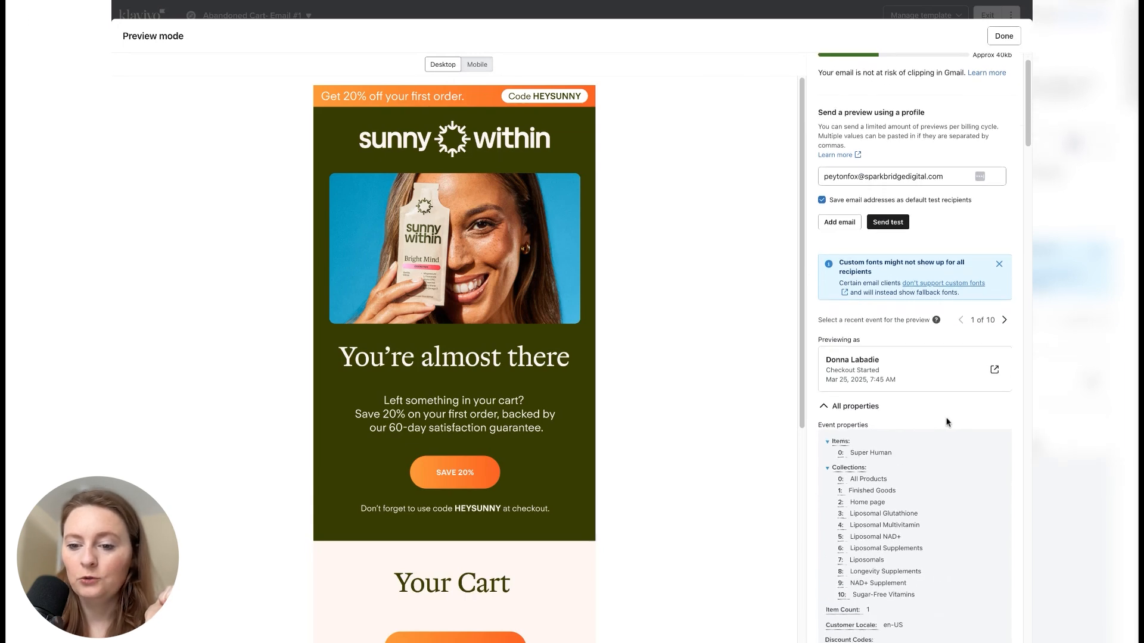
{"action": "scroll", "coordinate": [956, 392], "scroll_direction": "down", "scroll_amount": 1}
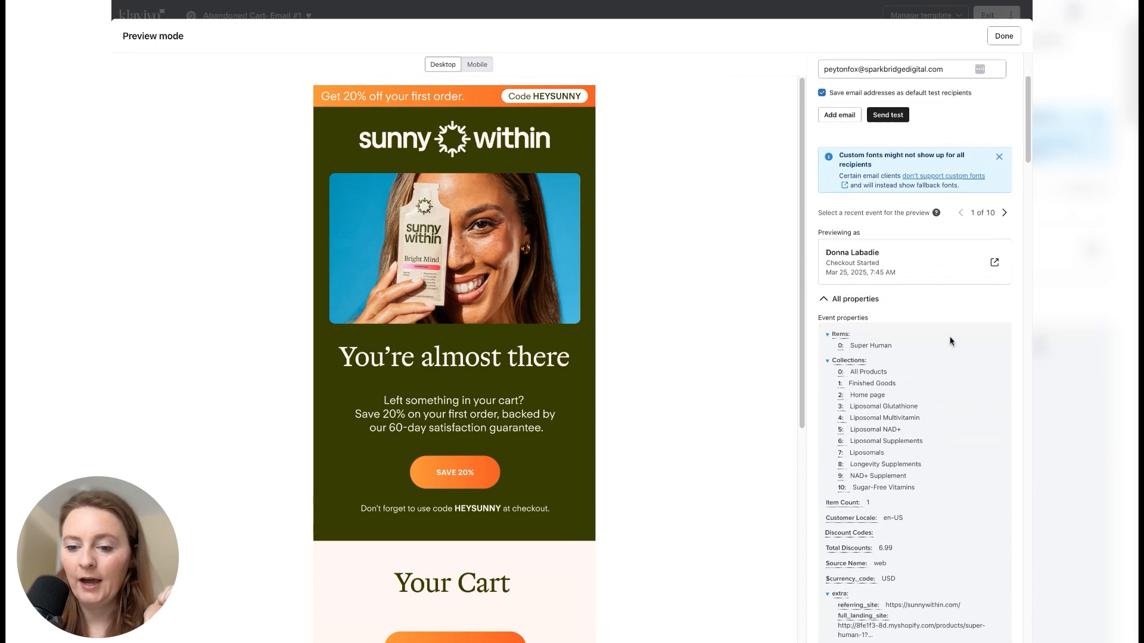
{"action": "scroll", "coordinate": [950, 340], "scroll_direction": "down", "scroll_amount": 3}
{"action": "scroll", "coordinate": [903, 328], "scroll_direction": "down", "scroll_amount": 2}
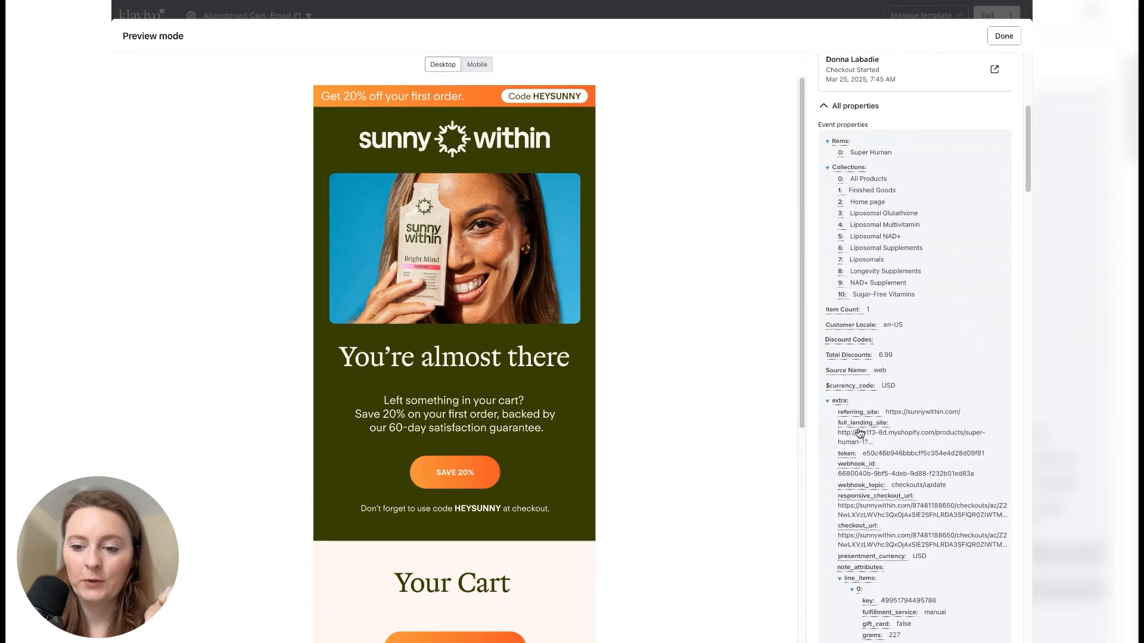
{"action": "scroll", "coordinate": [860, 433], "scroll_direction": "down", "scroll_amount": 1}
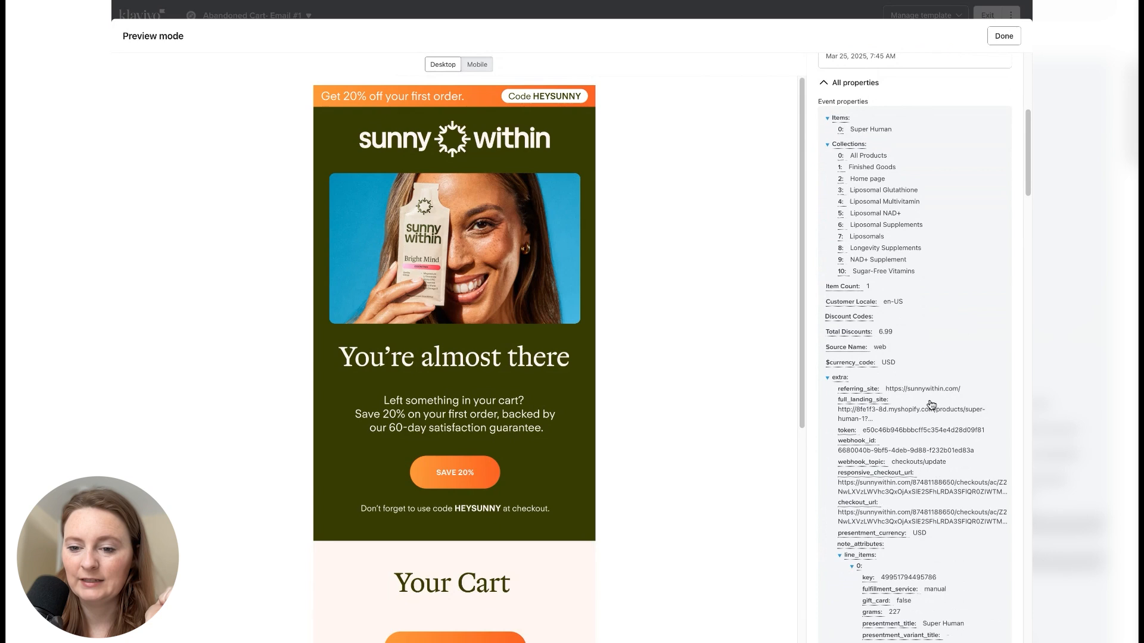
{"action": "scroll", "coordinate": [929, 402], "scroll_direction": "down", "scroll_amount": 2}
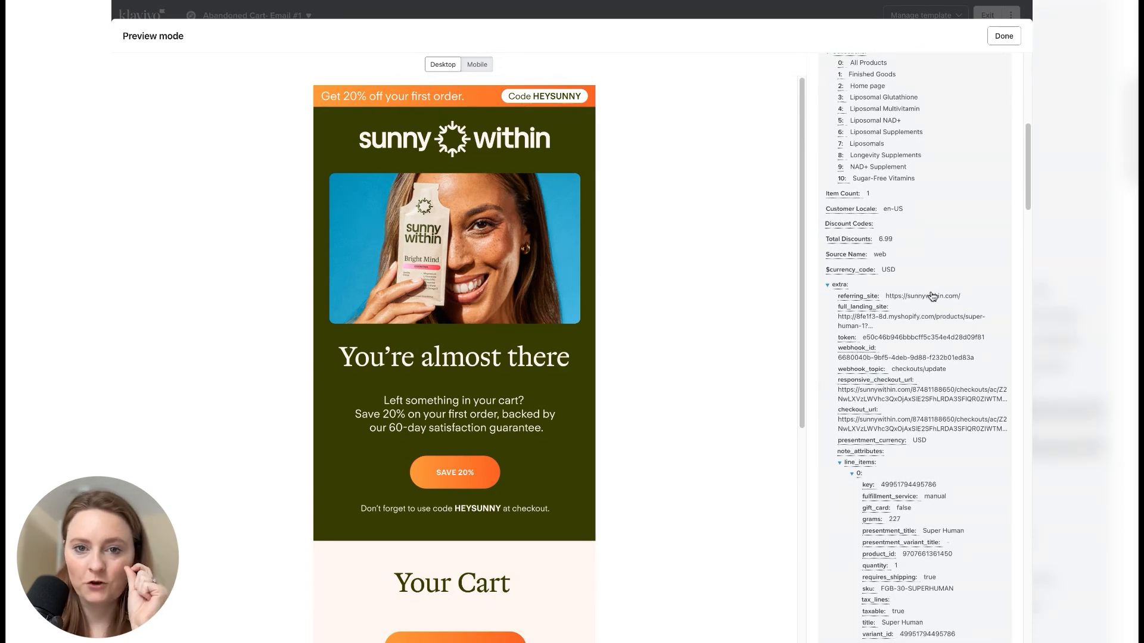
{"action": "scroll", "coordinate": [935, 296], "scroll_direction": "down", "scroll_amount": 1}
{"action": "left_click", "coordinate": [1003, 37]}
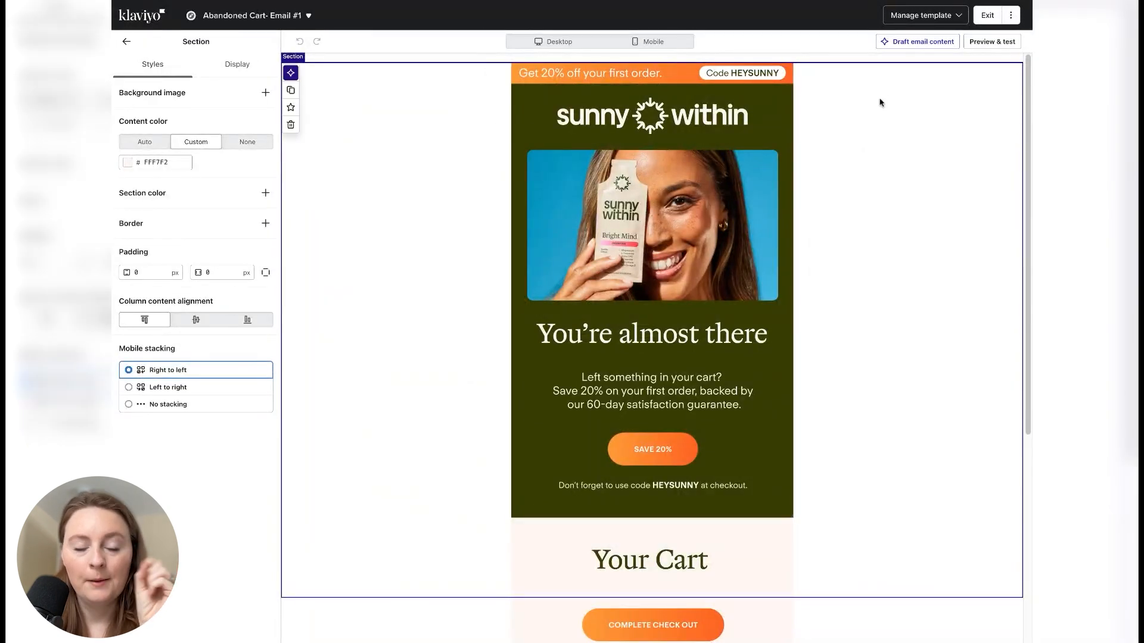
- Add an image block beneath the Your Cart heading and set its horizontal block padding to 25 px
{"action": "left_click", "coordinate": [127, 41]}
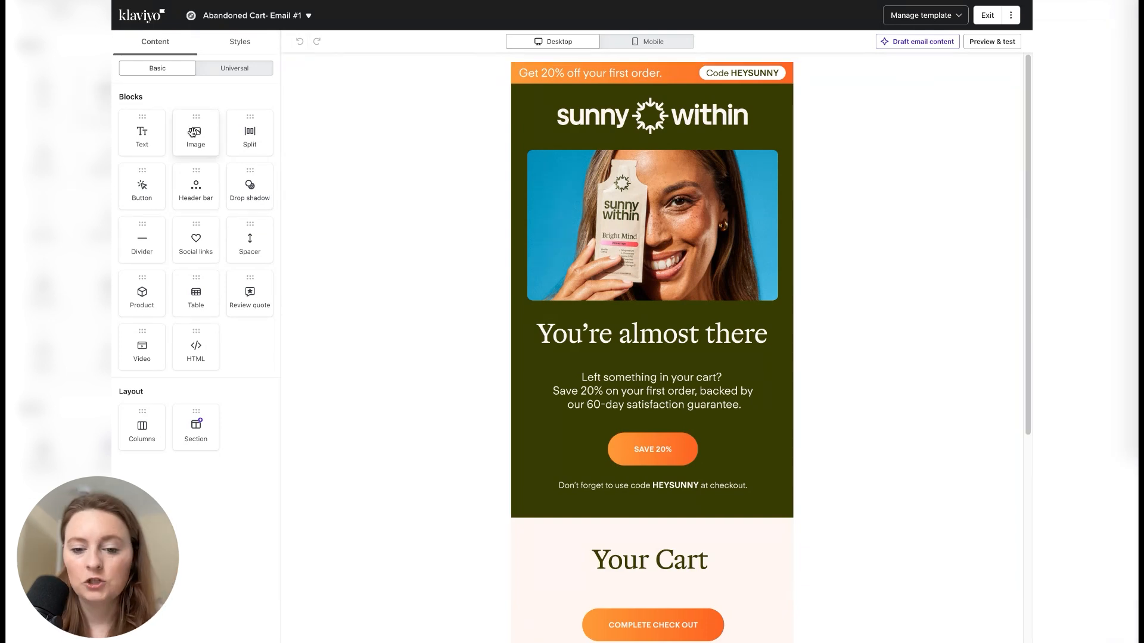
{"action": "left_click_drag", "start_coordinate": [194, 132], "coordinate": [421, 459]}
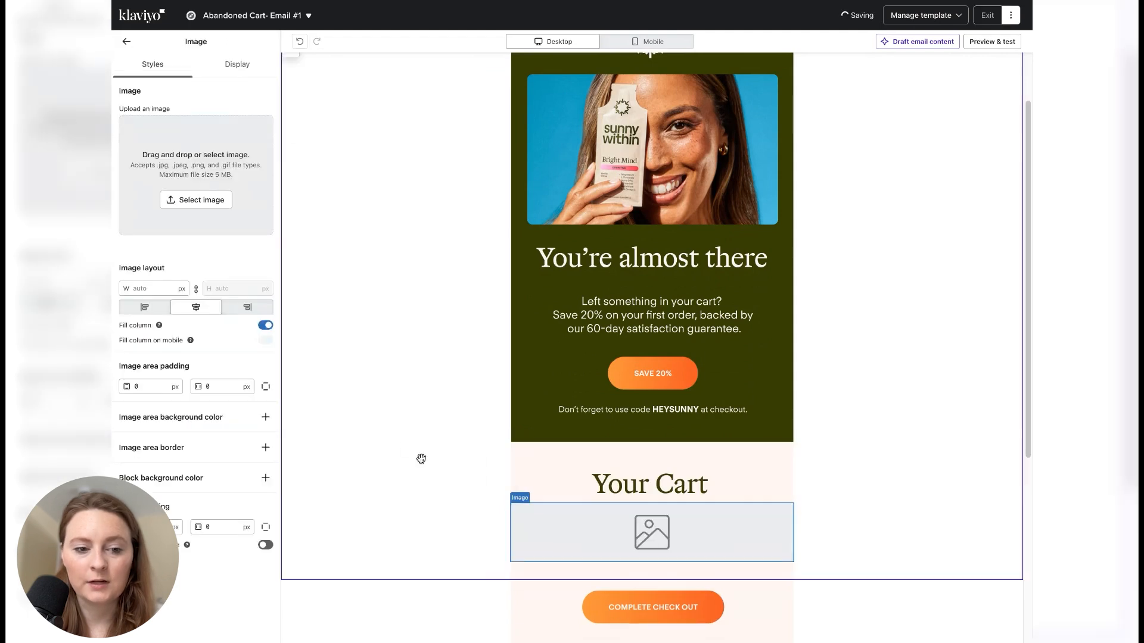
{"action": "left_click", "coordinate": [217, 527]}
{"action": "type", "text": "25"}
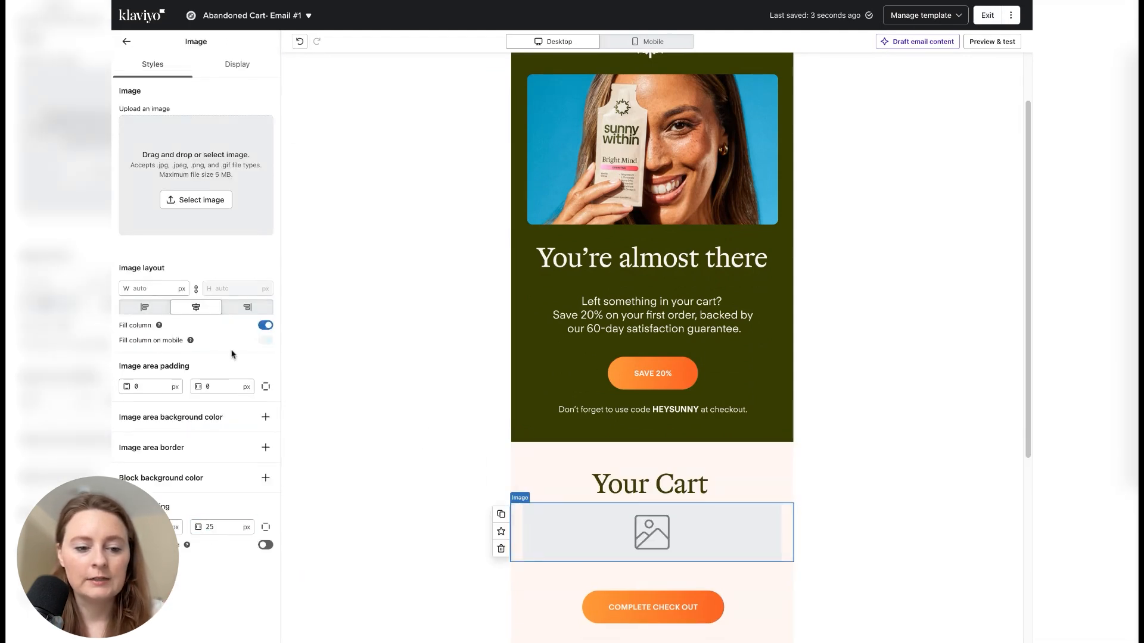
- Add a text block directly below the new image block in the Your Cart section
{"action": "left_click", "coordinate": [127, 46]}
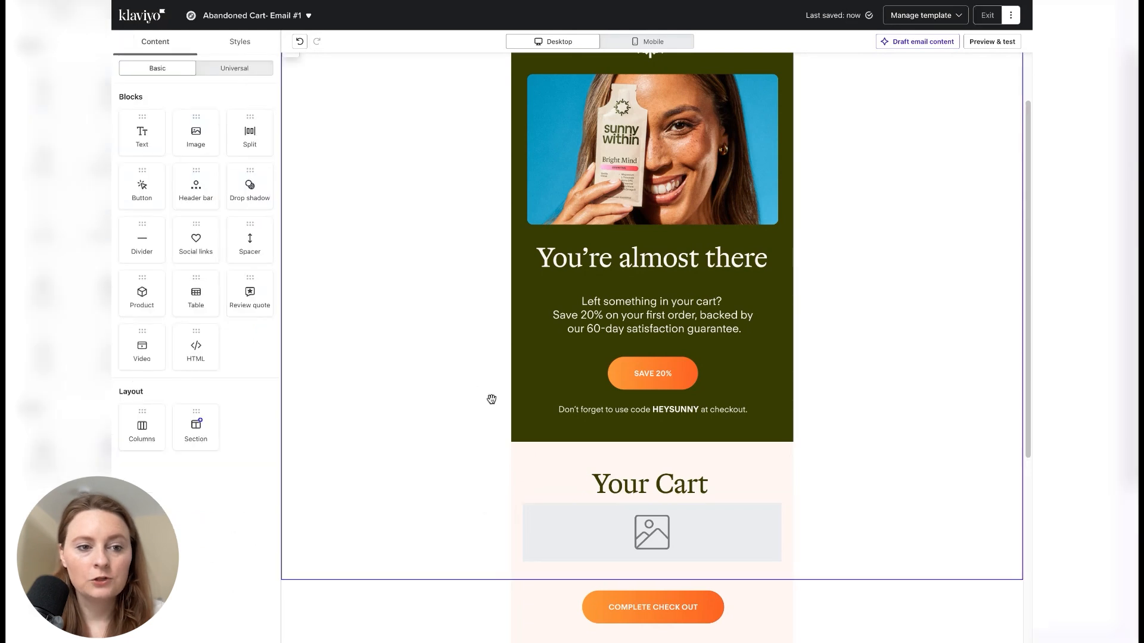
{"action": "left_click_drag", "start_coordinate": [147, 133], "coordinate": [661, 509]}
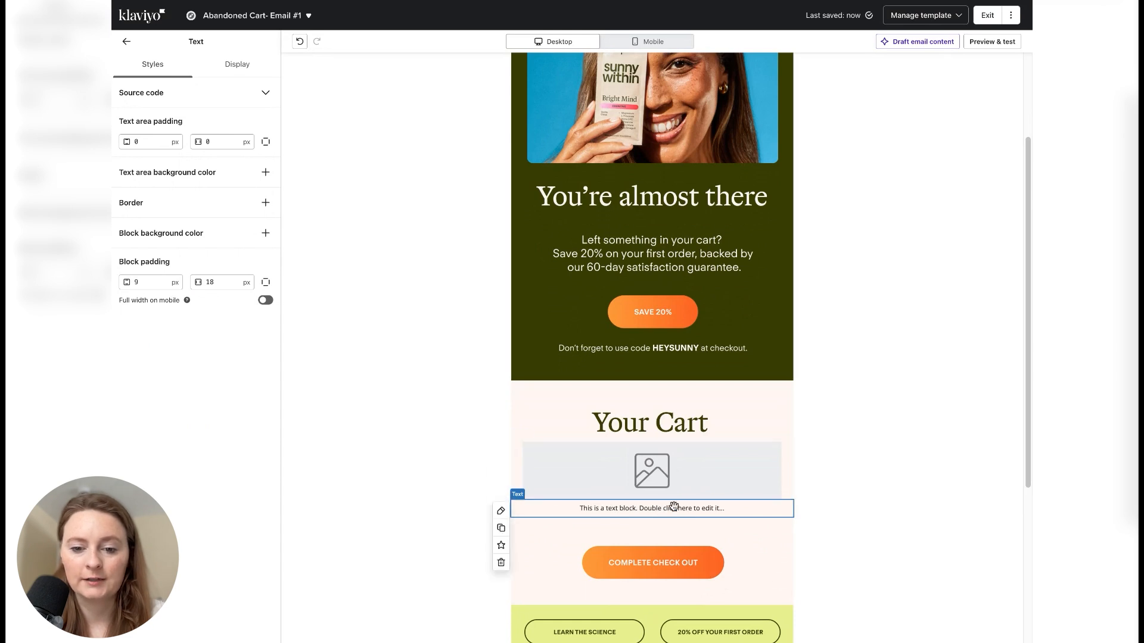
{"action": "left_click", "coordinate": [975, 174]}
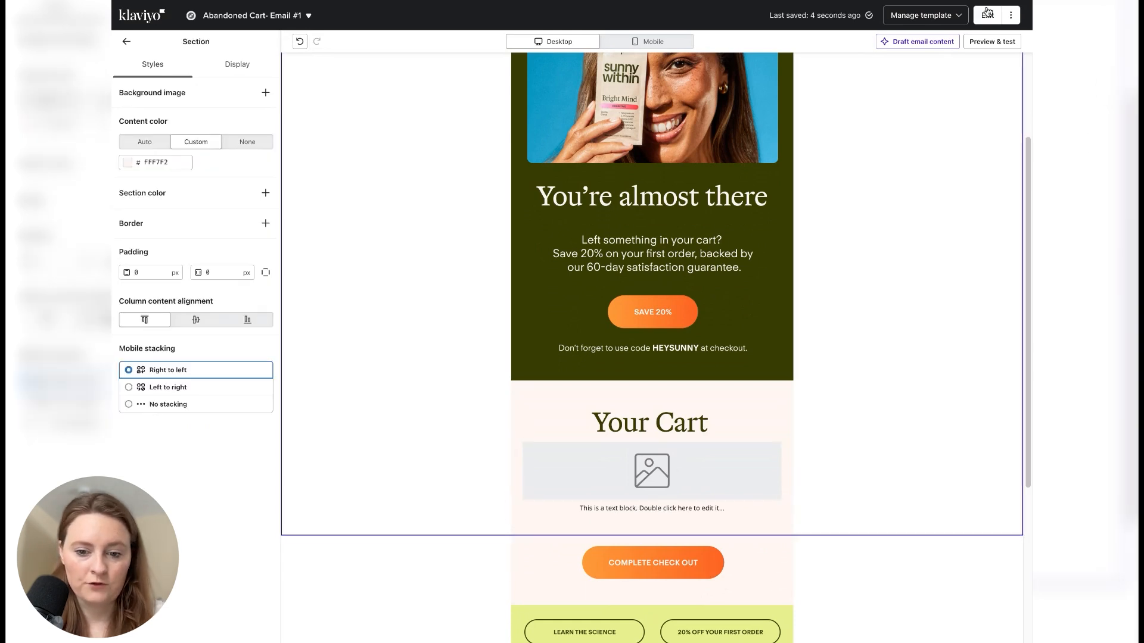
- From the preview's event properties, copy the src variable of the first product image under line item 0
{"action": "left_click", "coordinate": [983, 43]}
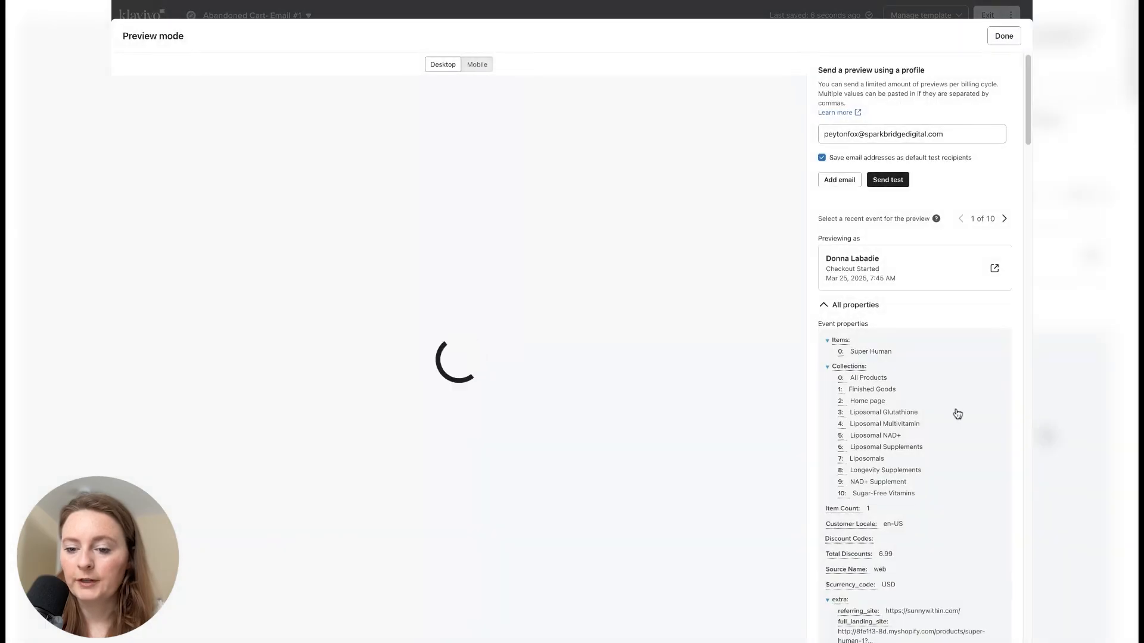
{"action": "scroll", "coordinate": [999, 423], "scroll_direction": "down", "scroll_amount": 10}
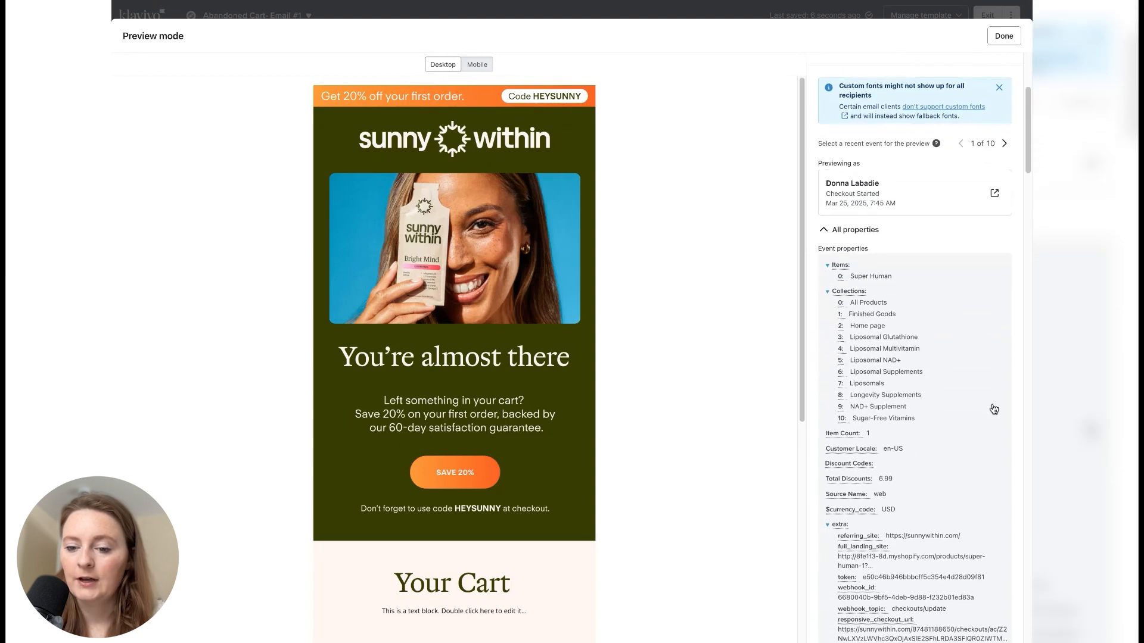
{"action": "scroll", "coordinate": [996, 398], "scroll_direction": "down", "scroll_amount": 4}
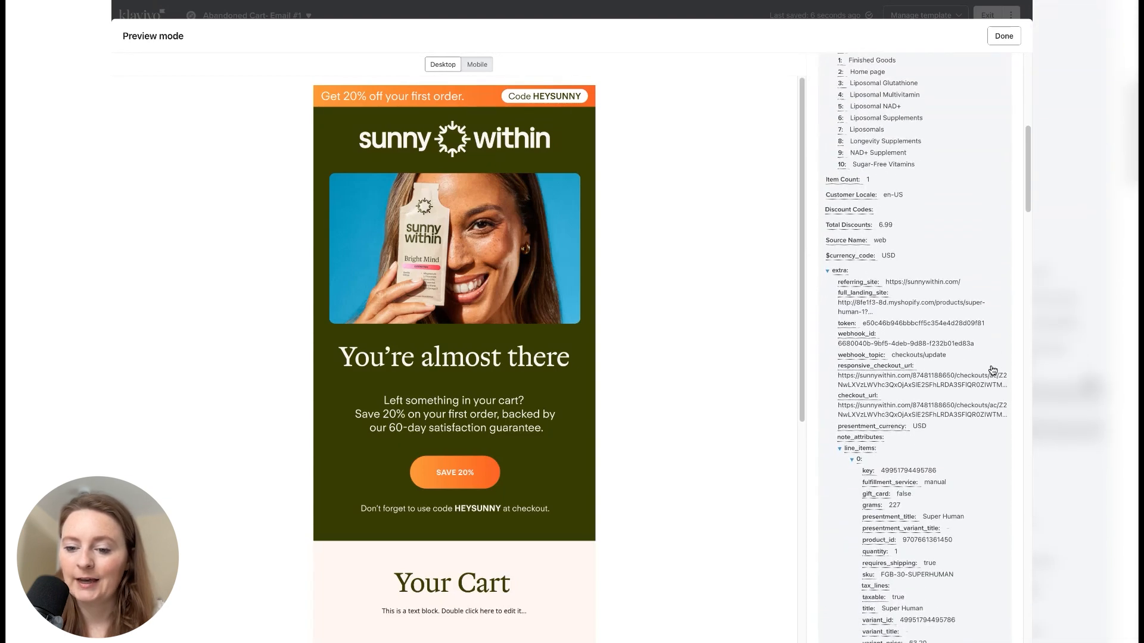
{"action": "scroll", "coordinate": [989, 375], "scroll_direction": "down", "scroll_amount": 1}
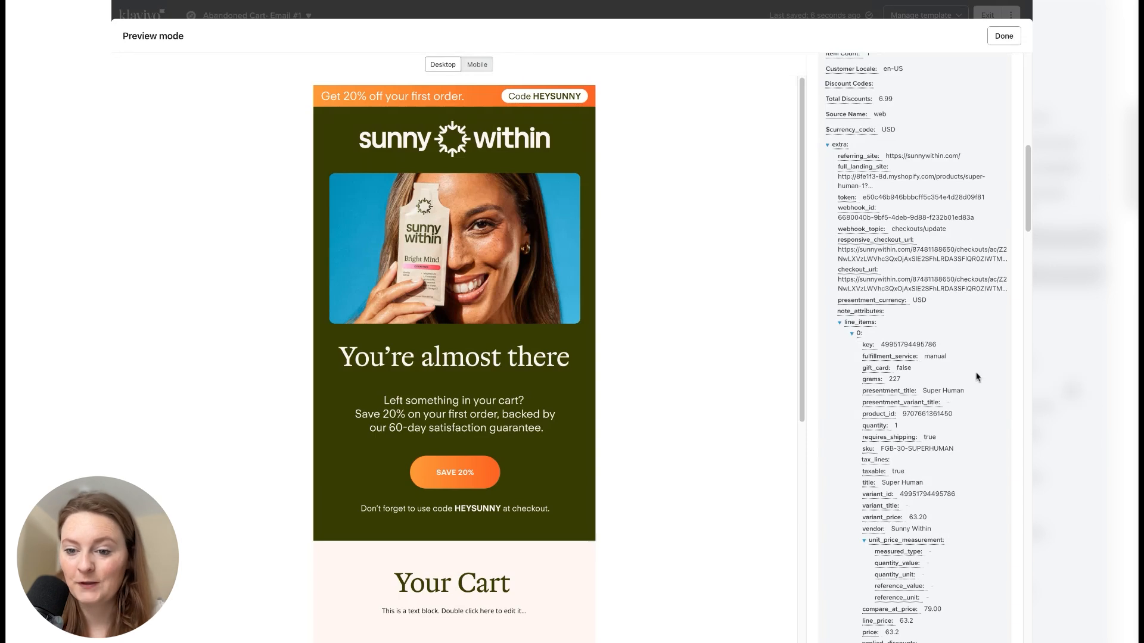
{"action": "scroll", "coordinate": [984, 374], "scroll_direction": "down", "scroll_amount": 3}
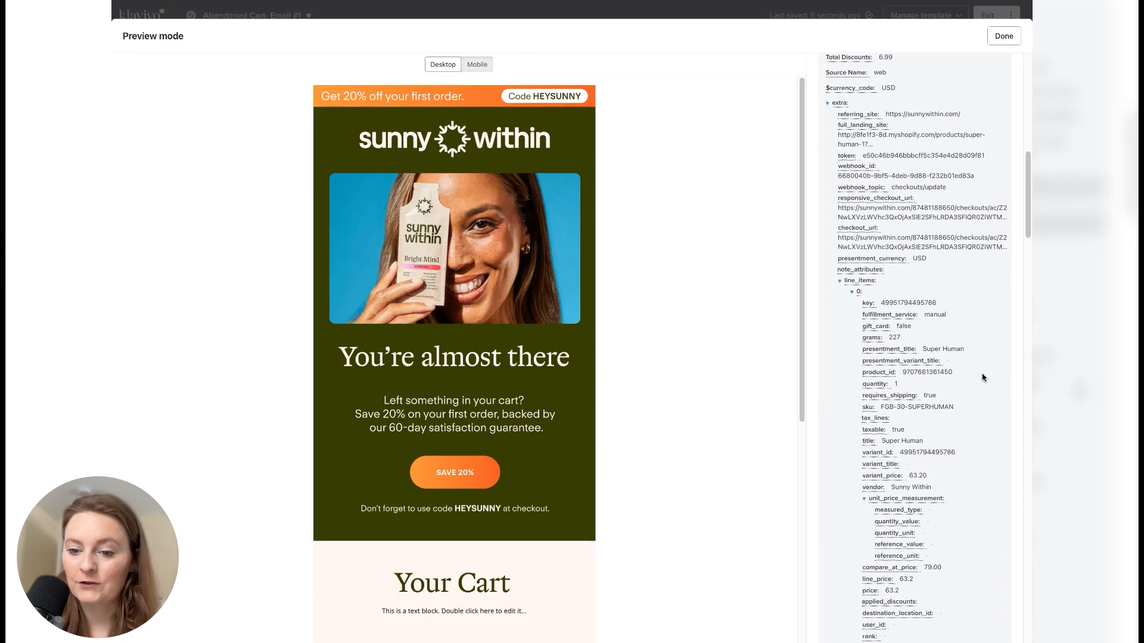
{"action": "scroll", "coordinate": [974, 443], "scroll_direction": "down", "scroll_amount": 10}
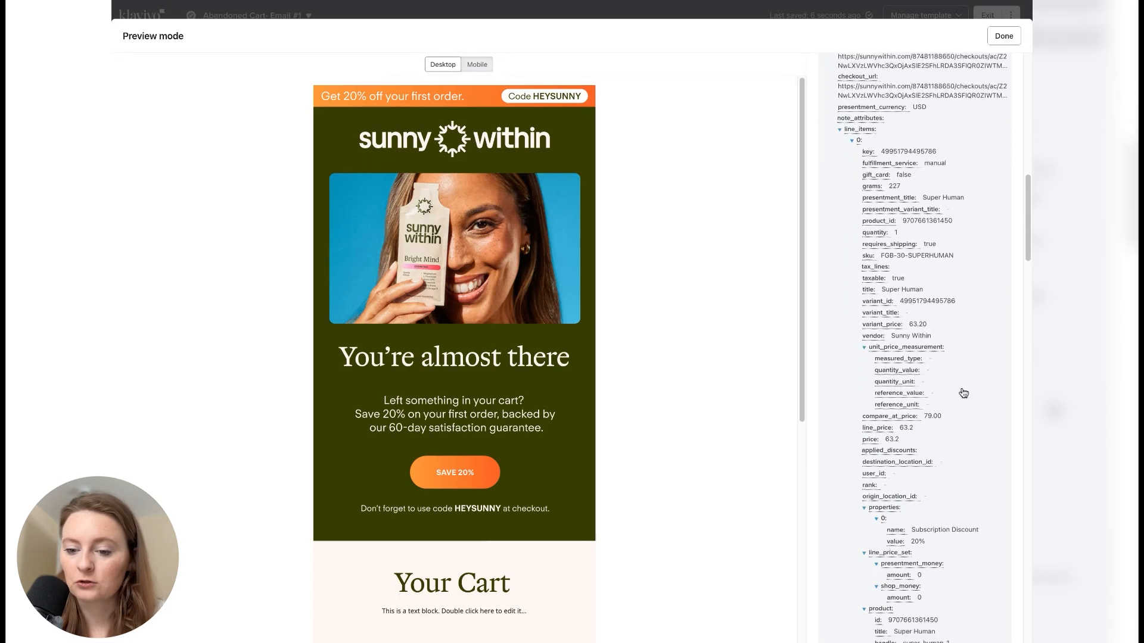
{"action": "scroll", "coordinate": [965, 397], "scroll_direction": "down", "scroll_amount": 6}
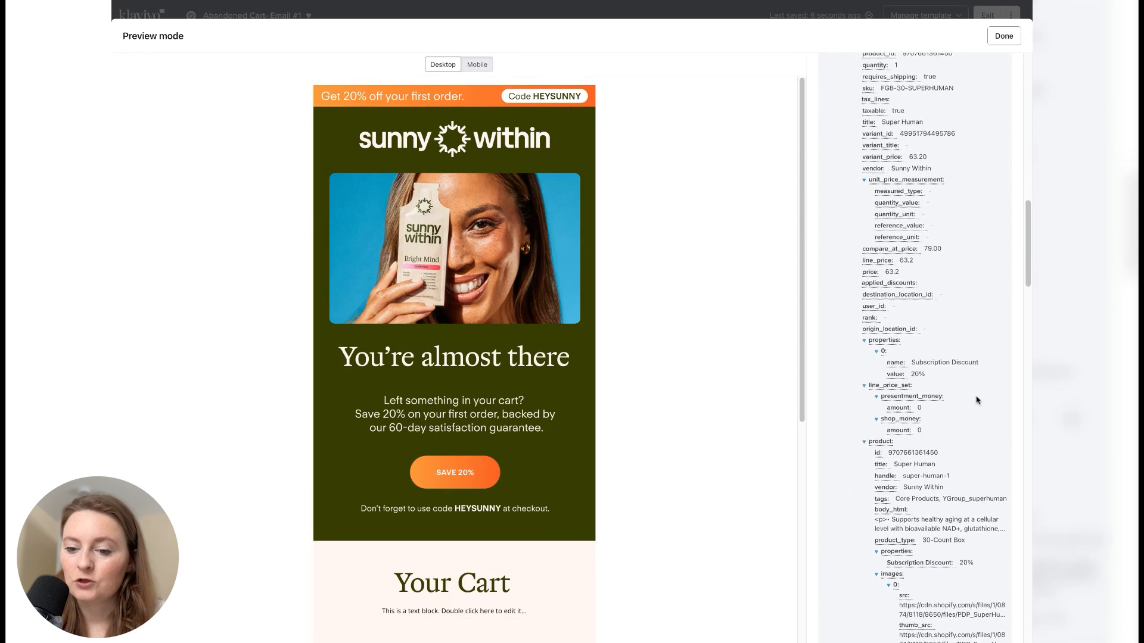
{"action": "scroll", "coordinate": [975, 400], "scroll_direction": "down", "scroll_amount": 2}
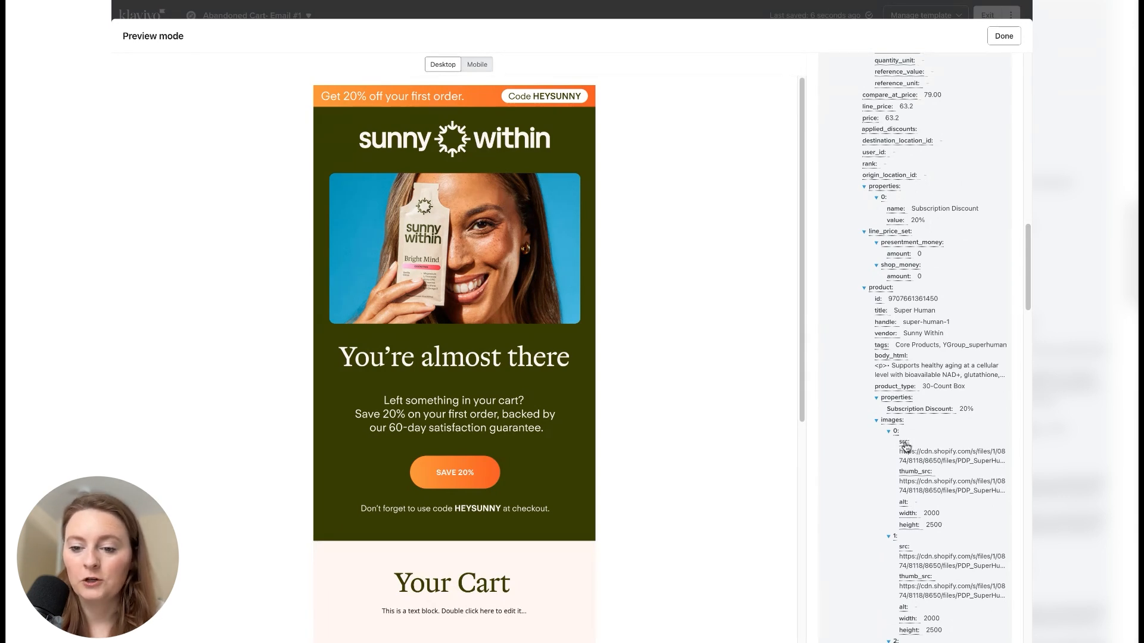
{"action": "left_click", "coordinate": [905, 444]}
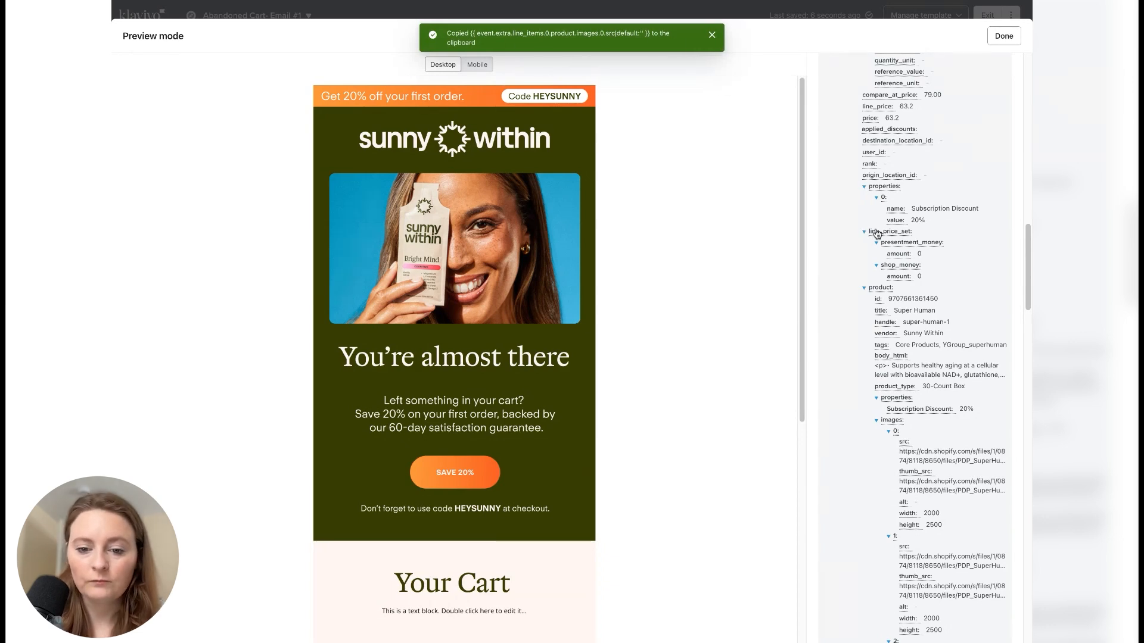
{"action": "left_click", "coordinate": [1004, 36]}
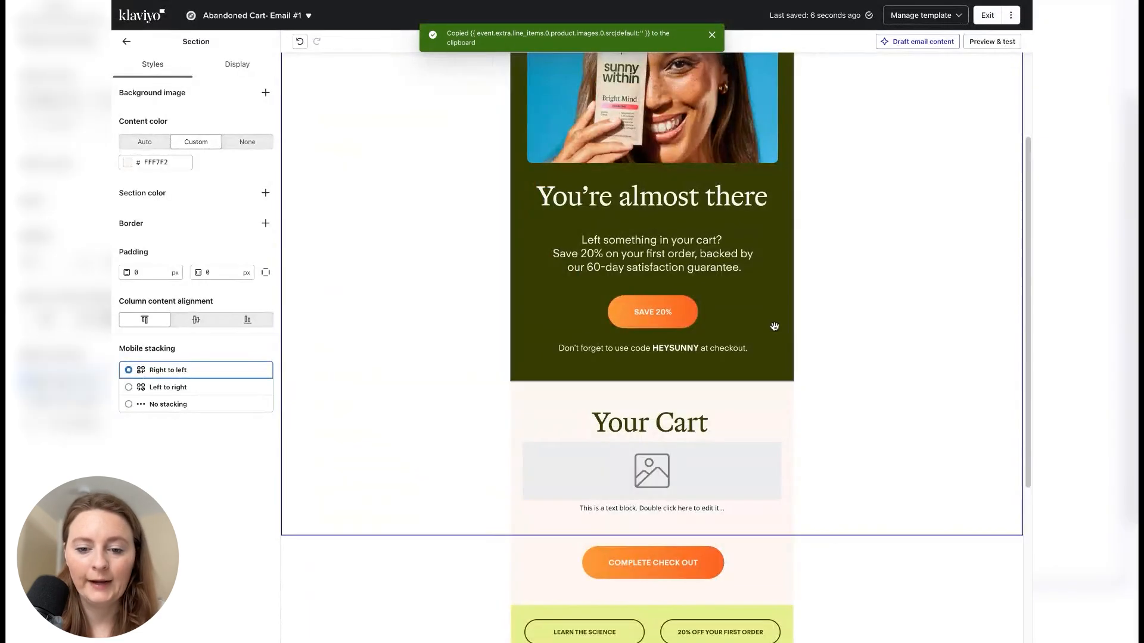
- Set the Your Cart image block to a dynamic image using the copied {{ event.extra.line_items.0.product.images.0.src|default:'' }} variable
{"action": "left_click", "coordinate": [713, 460]}
{"action": "left_click", "coordinate": [201, 200]}
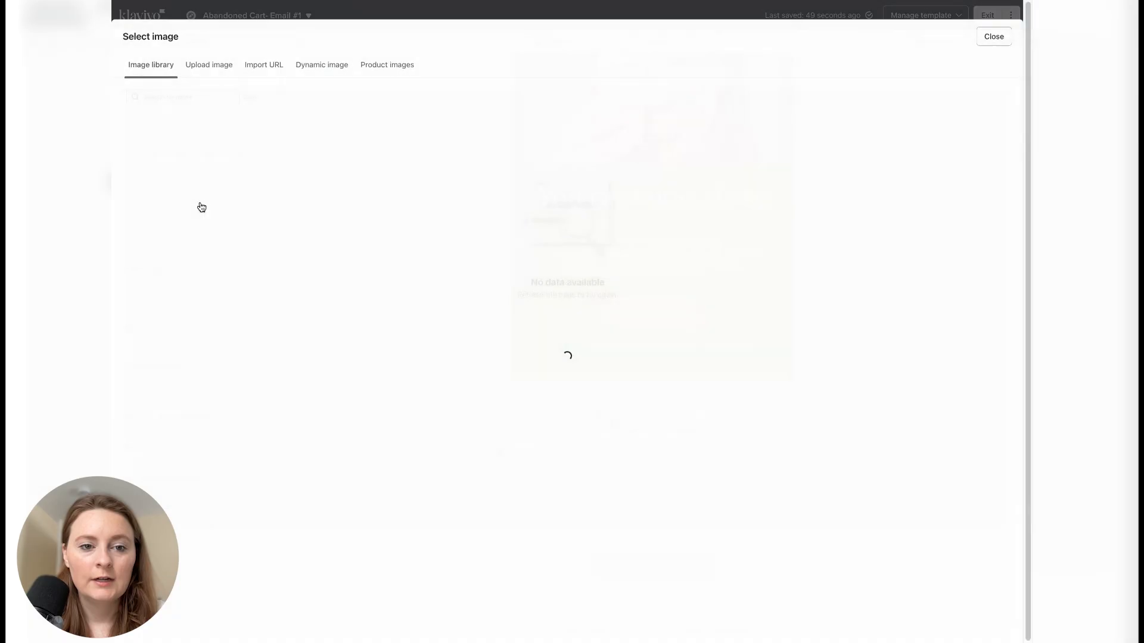
{"action": "left_click", "coordinate": [321, 63]}
{"action": "left_click", "coordinate": [430, 162]}
{"action": "key", "text": "ctrl+v"}
{"action": "left_click", "coordinate": [738, 203]}
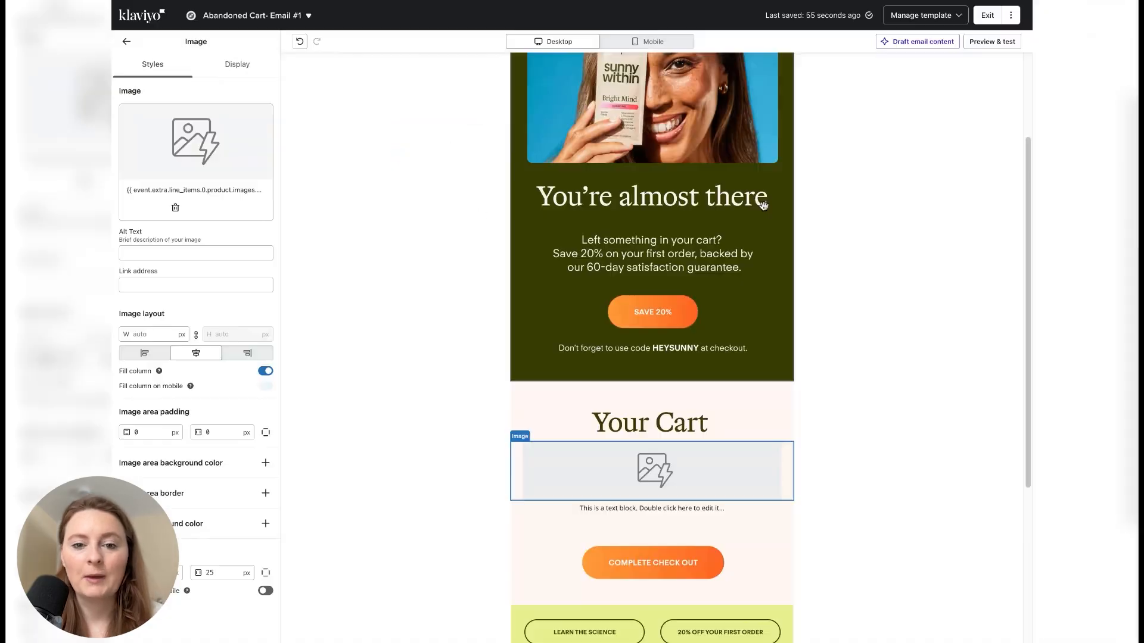
- Preview the email with the dynamic product image and copy the title variable of line item 0
{"action": "left_click", "coordinate": [988, 44]}
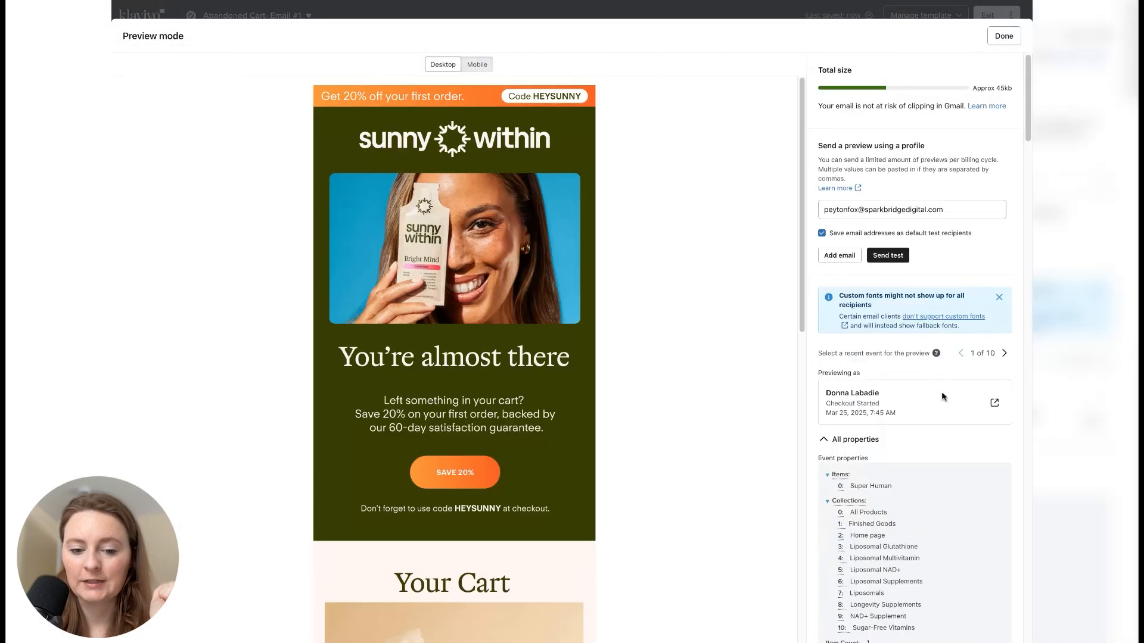
{"action": "scroll", "coordinate": [486, 567], "scroll_direction": "down", "scroll_amount": 2}
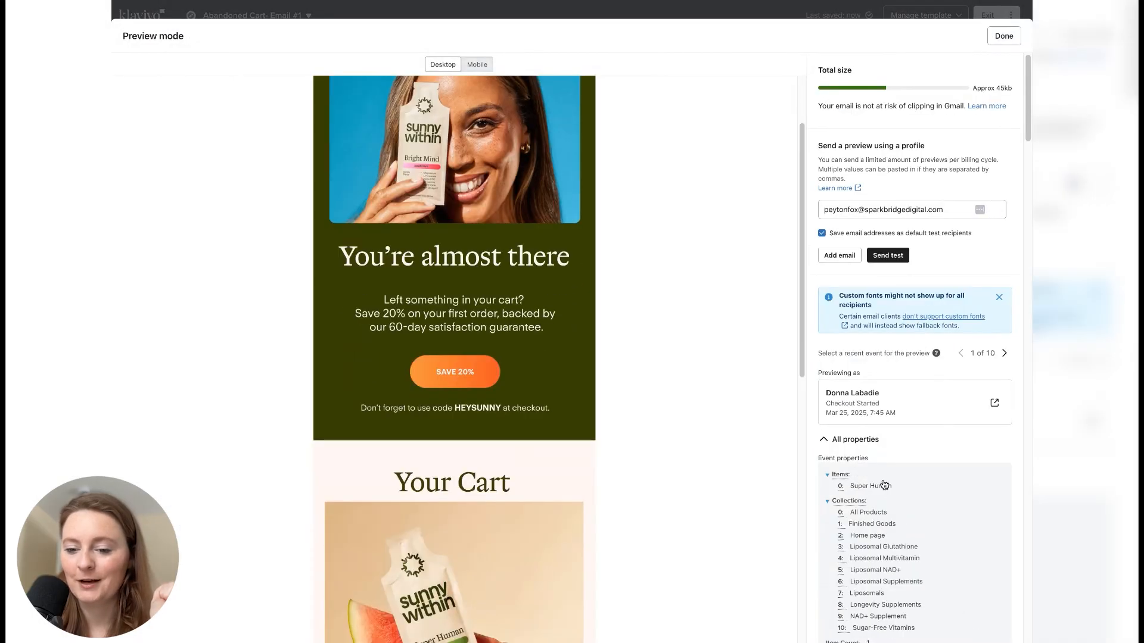
{"action": "scroll", "coordinate": [883, 484], "scroll_direction": "down", "scroll_amount": 8}
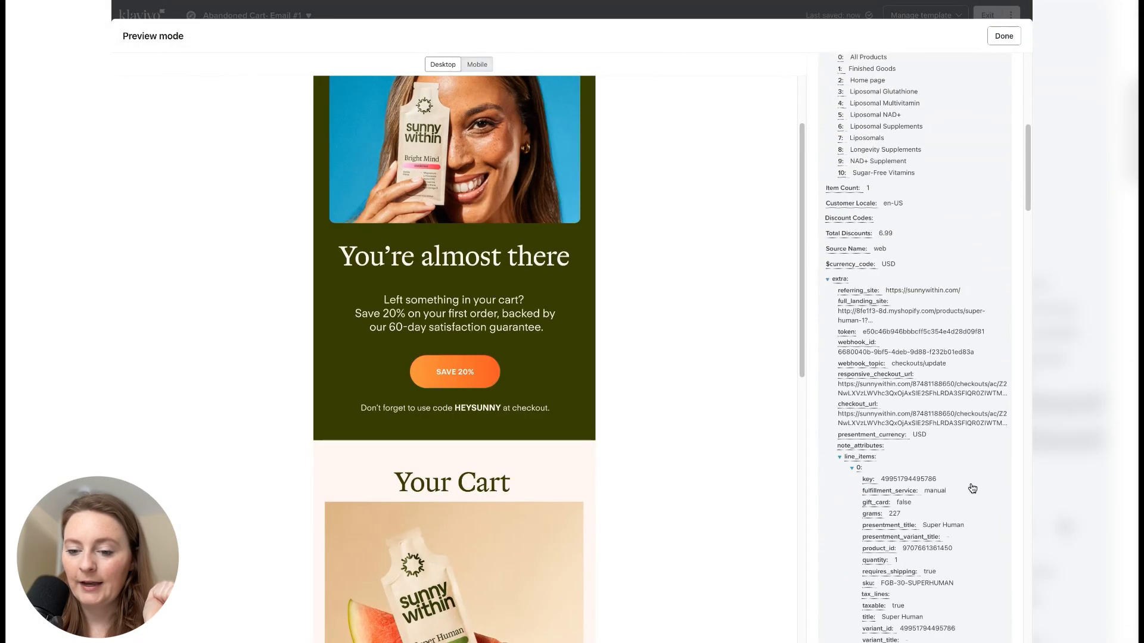
{"action": "scroll", "coordinate": [972, 489], "scroll_direction": "down", "scroll_amount": 7}
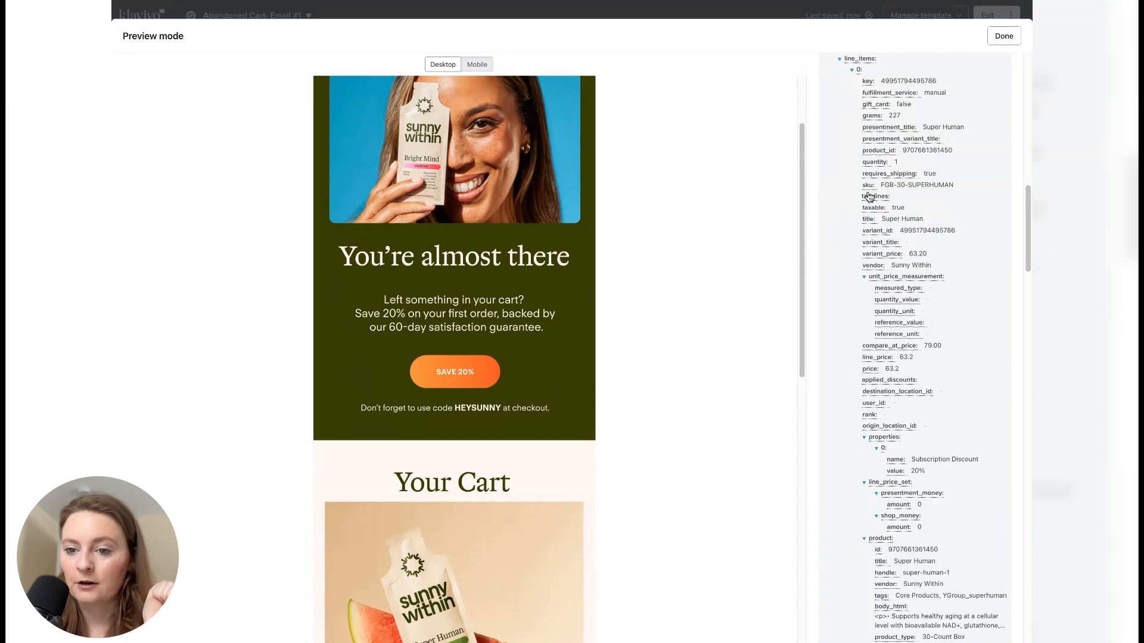
{"action": "left_click", "coordinate": [869, 220]}
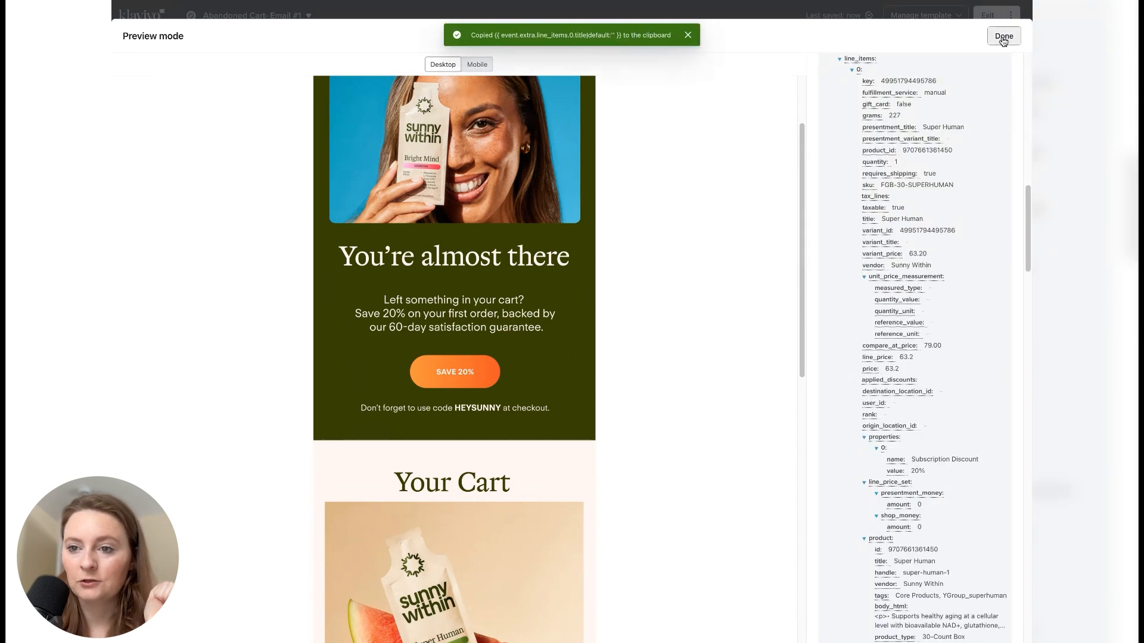
- Replace the placeholder text below the cart image with the copied {{ event.extra.line_items.0.title|default:'' }} variable
{"action": "left_click", "coordinate": [1004, 35]}
{"action": "left_click", "coordinate": [651, 509]}
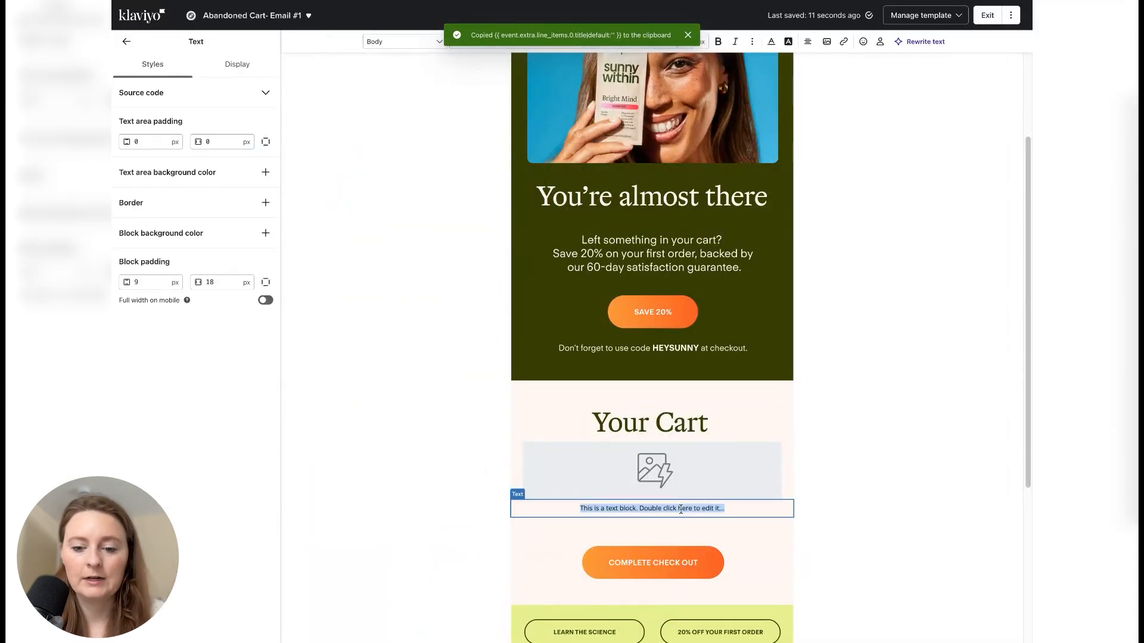
{"action": "key", "text": "ctrl+v"}
- Format the product title variable as 16 px bold text in dark green
{"action": "left_click", "coordinate": [665, 351]}
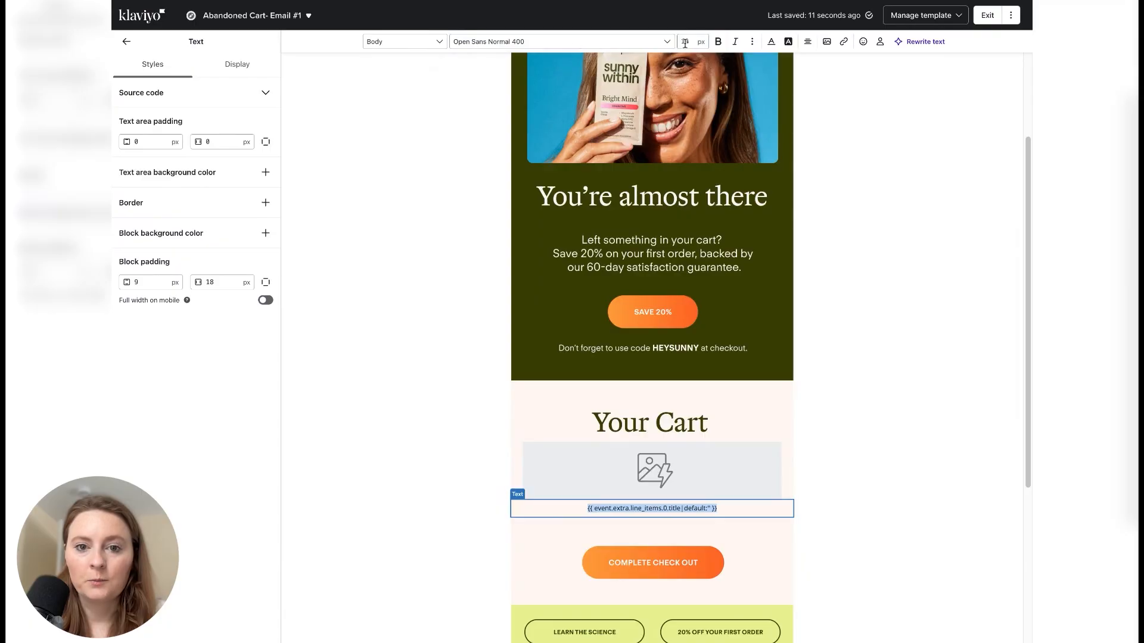
{"action": "type", "text": "16"}
{"action": "left_click", "coordinate": [719, 42]}
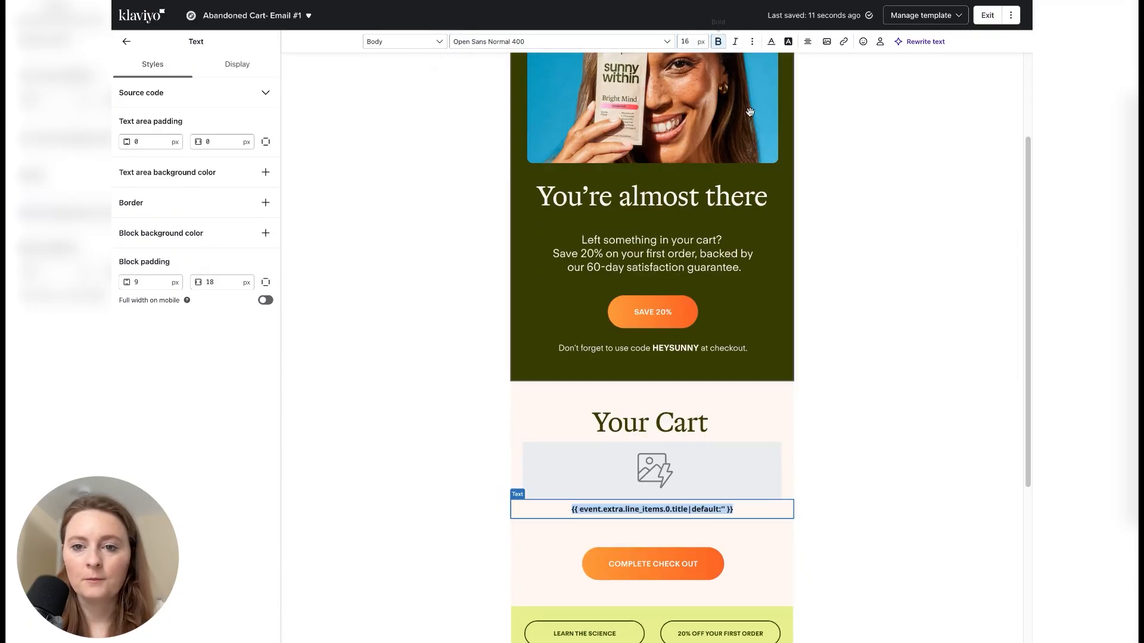
{"action": "left_click", "coordinate": [771, 42]}
{"action": "left_click", "coordinate": [785, 185]}
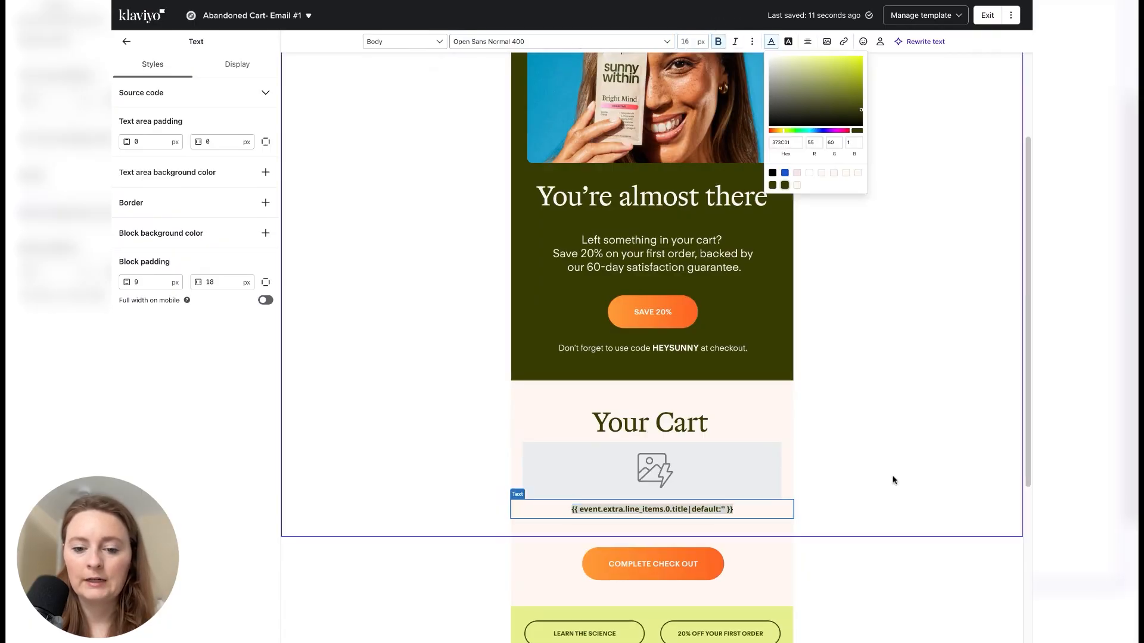
{"action": "left_click", "coordinate": [893, 480]}
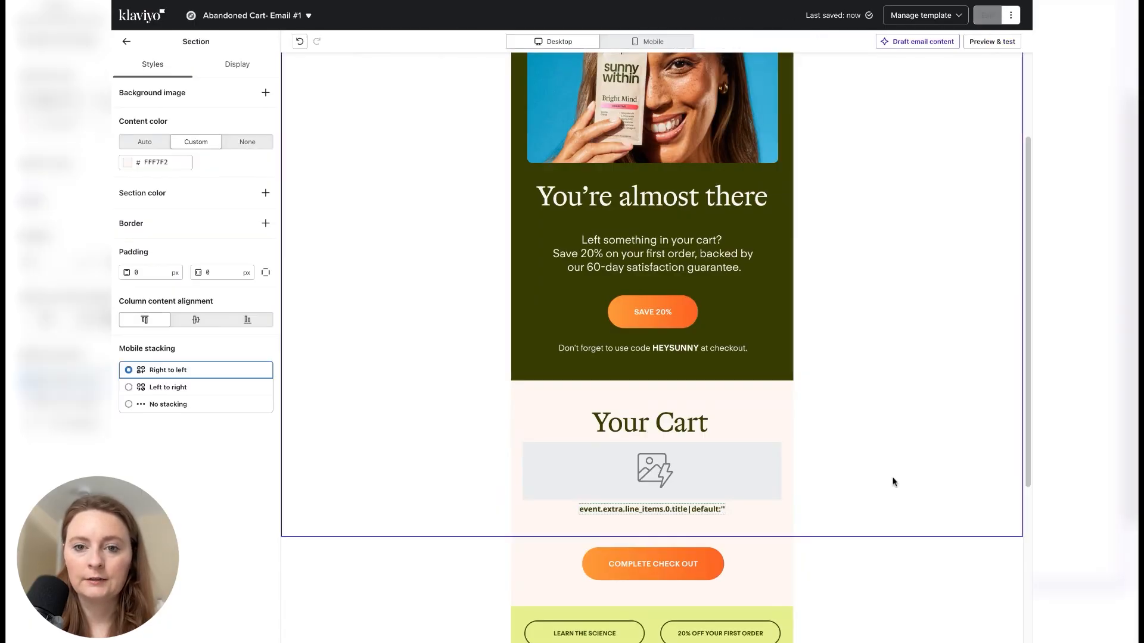
- Preview the email and check how the product image and title render in the Your Cart section
{"action": "left_click", "coordinate": [986, 41]}
{"action": "scroll", "coordinate": [575, 410], "scroll_direction": "down", "scroll_amount": 5}
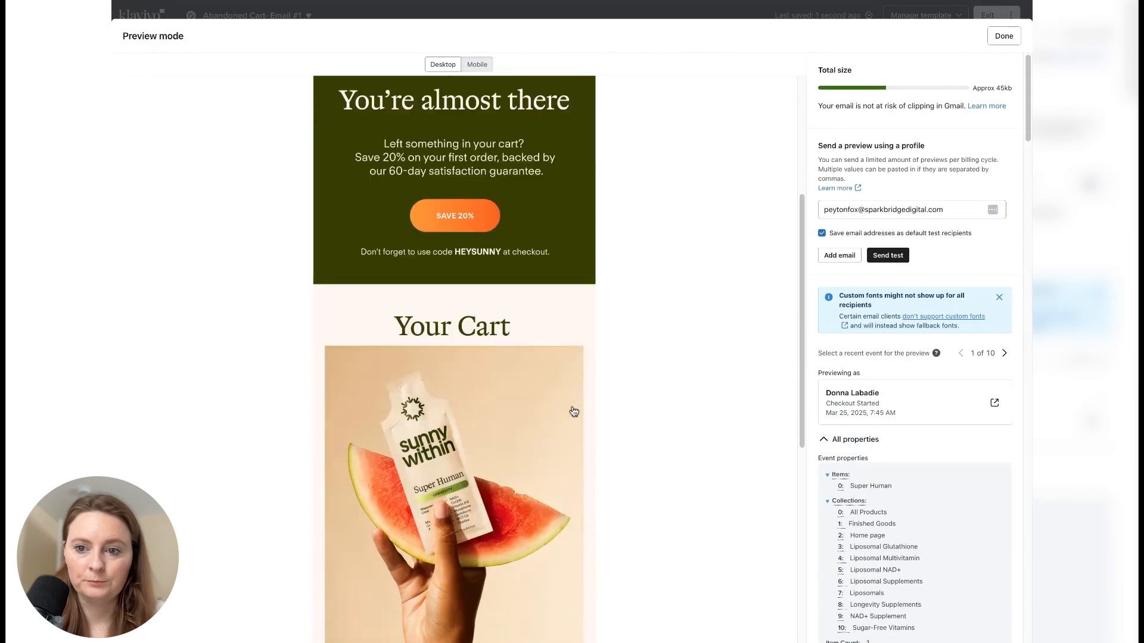
{"action": "scroll", "coordinate": [573, 411], "scroll_direction": "down", "scroll_amount": 1}
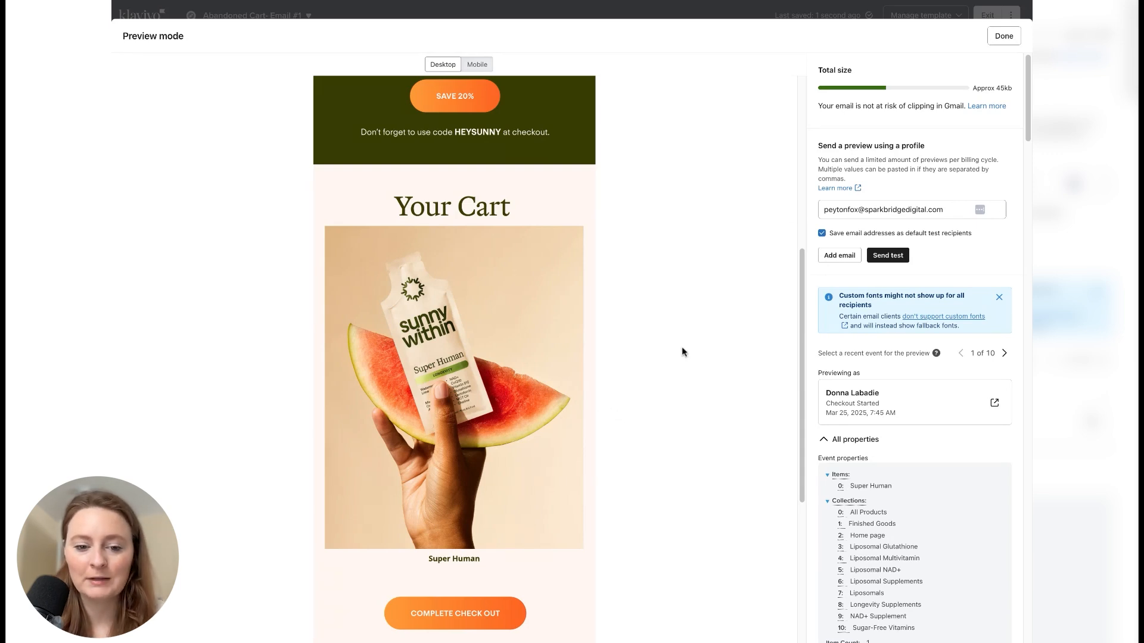
{"action": "left_click", "coordinate": [1003, 36]}
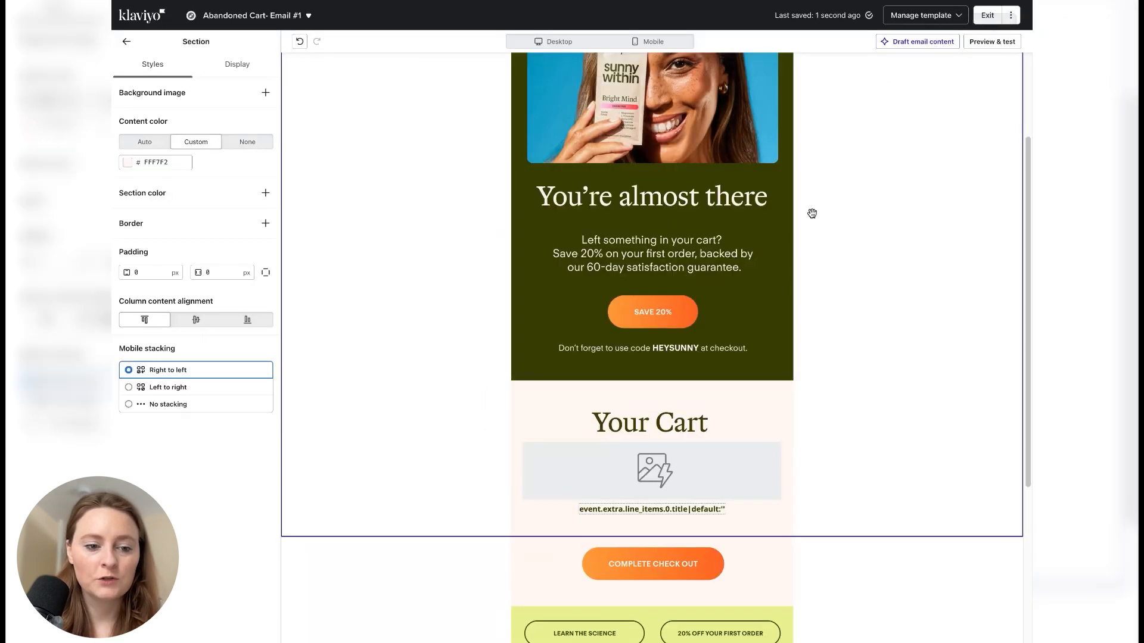
- Set the width of the dynamic product image in the Your Cart section to 450 px
{"action": "left_click", "coordinate": [663, 464]}
{"action": "left_click", "coordinate": [153, 333]}
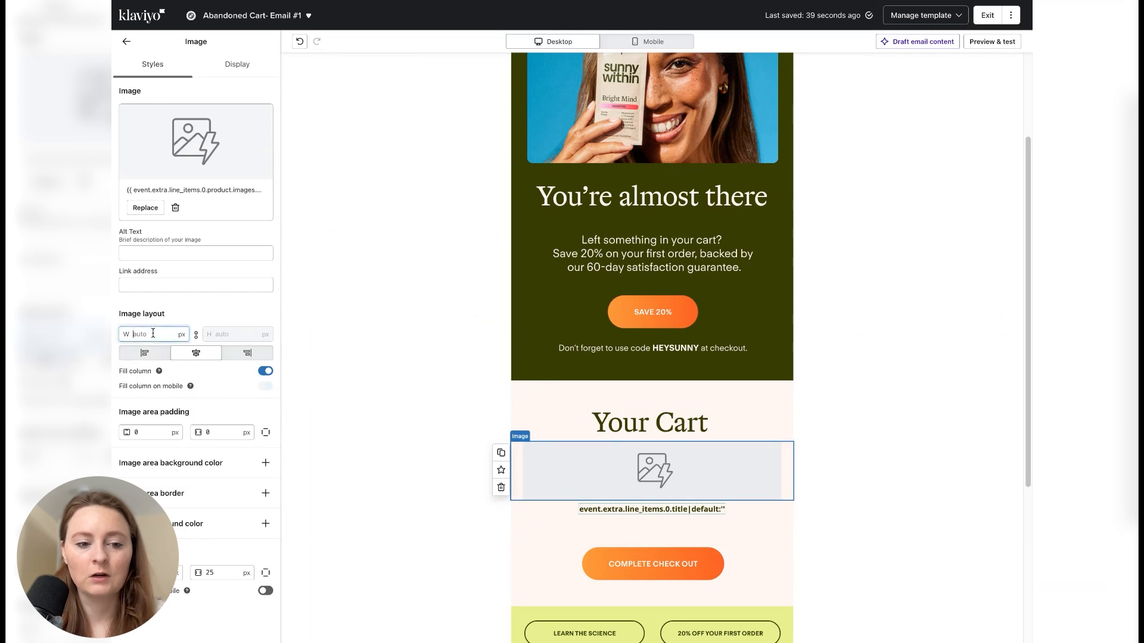
{"action": "type", "text": "450"}
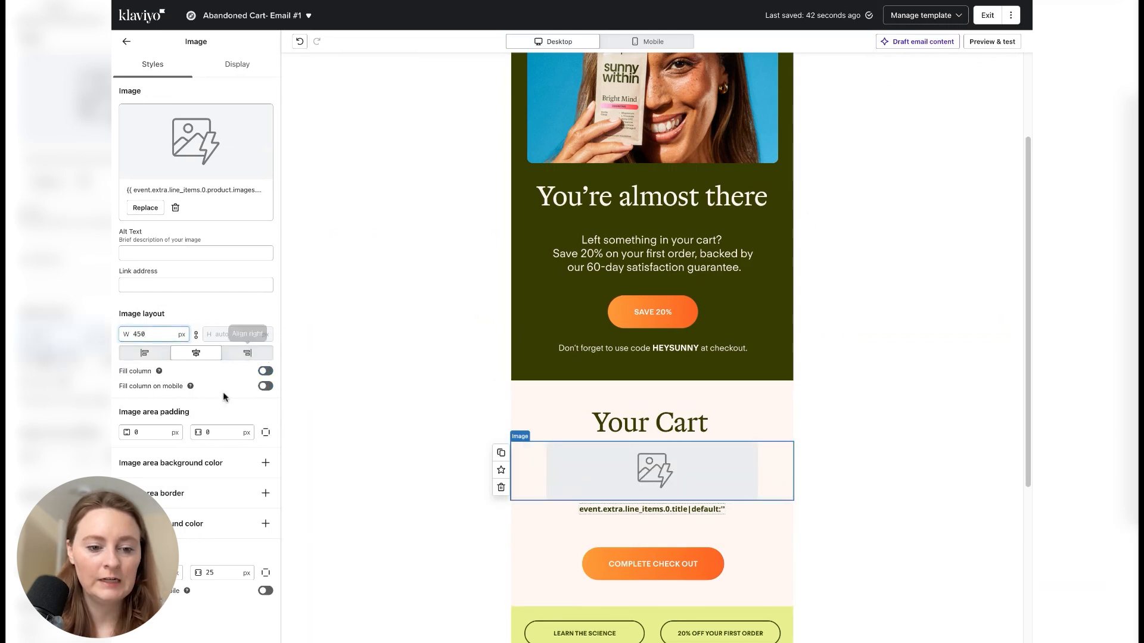
- Add a dark green image area border 5 px thick around the dynamic product image
{"action": "left_click", "coordinate": [266, 494]}
{"action": "left_click", "coordinate": [178, 536]}
{"action": "left_click", "coordinate": [140, 506]}
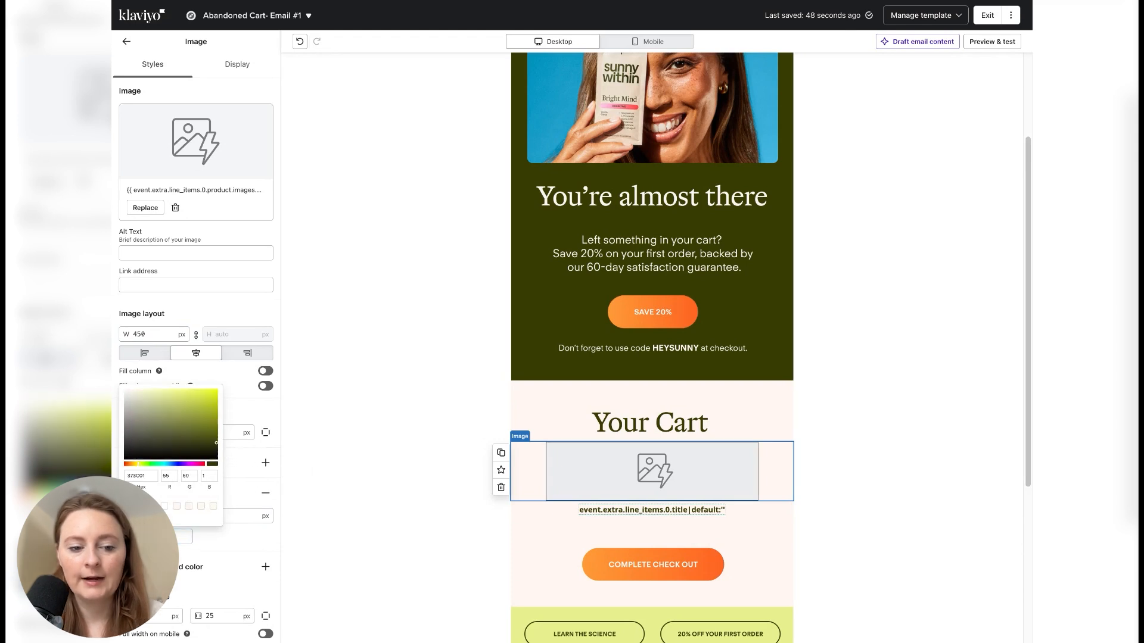
{"action": "double_click", "coordinate": [235, 518]}
{"action": "type", "text": "5"}
{"action": "key", "text": "Tab"}
- Set the vertical block padding of the product title text block to 15 px
{"action": "left_click", "coordinate": [536, 514]}
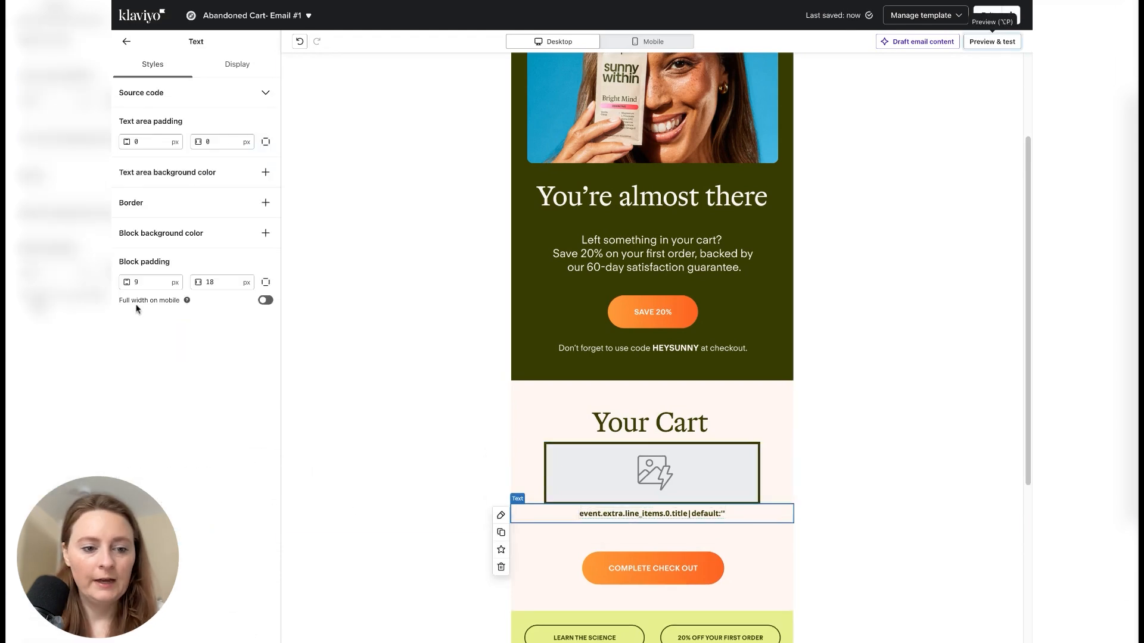
{"action": "double_click", "coordinate": [138, 283]}
{"action": "type", "text": "15"}
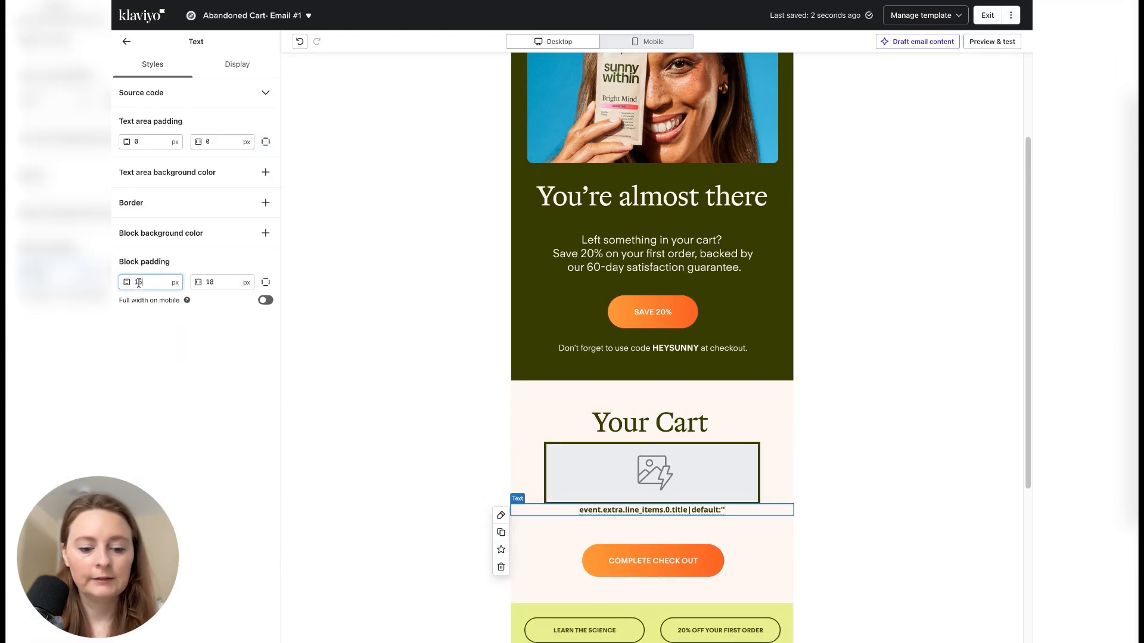
{"action": "left_click", "coordinate": [434, 403]}
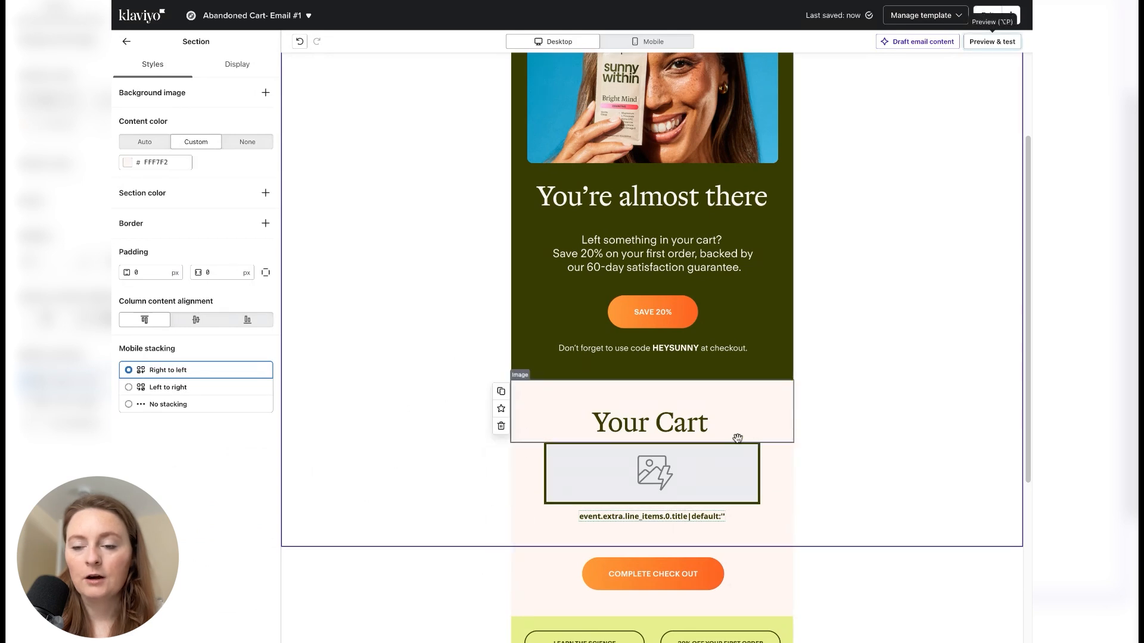
- Preview the bordered cart image and title, and copy the checkout_url variable from the event properties
{"action": "left_click", "coordinate": [990, 43]}
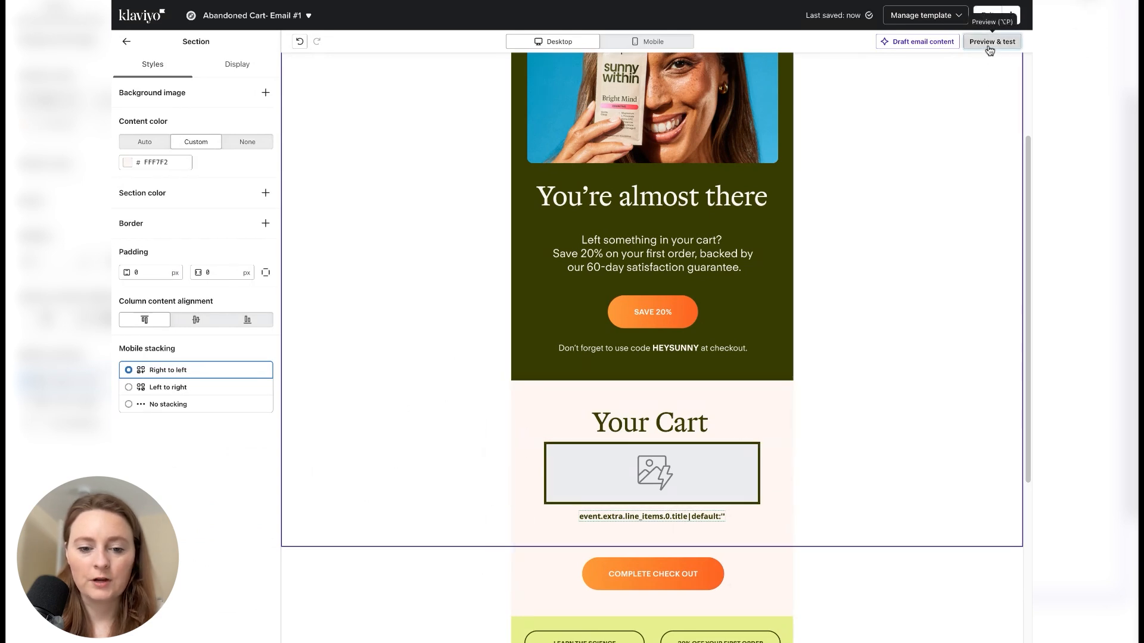
{"action": "scroll", "coordinate": [521, 446], "scroll_direction": "down", "scroll_amount": 7}
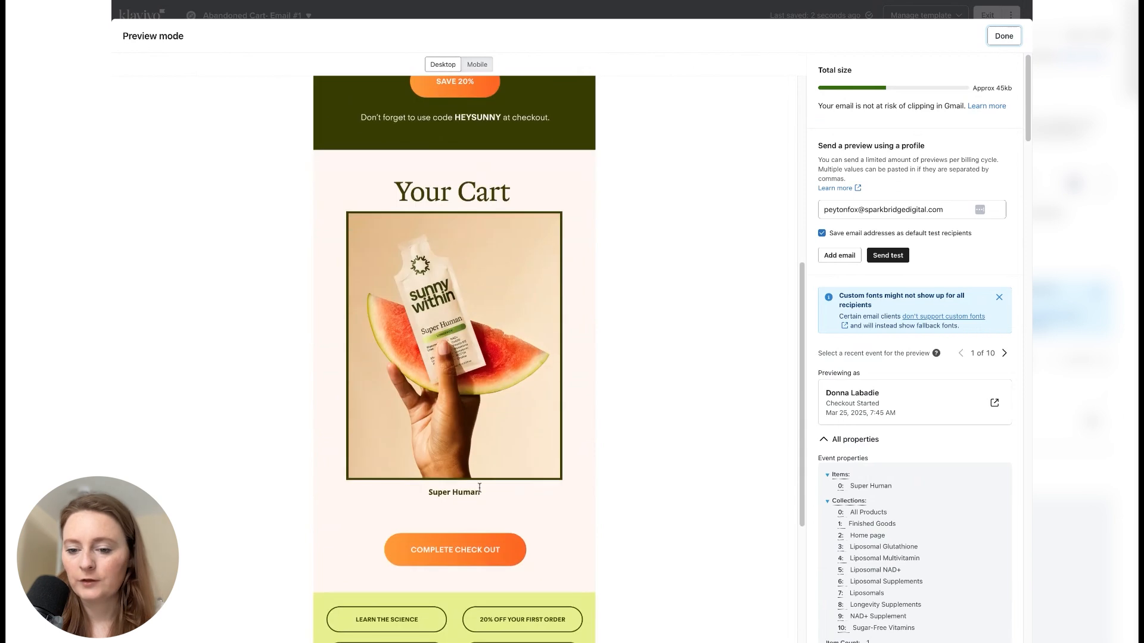
{"action": "scroll", "coordinate": [927, 482], "scroll_direction": "down", "scroll_amount": 8}
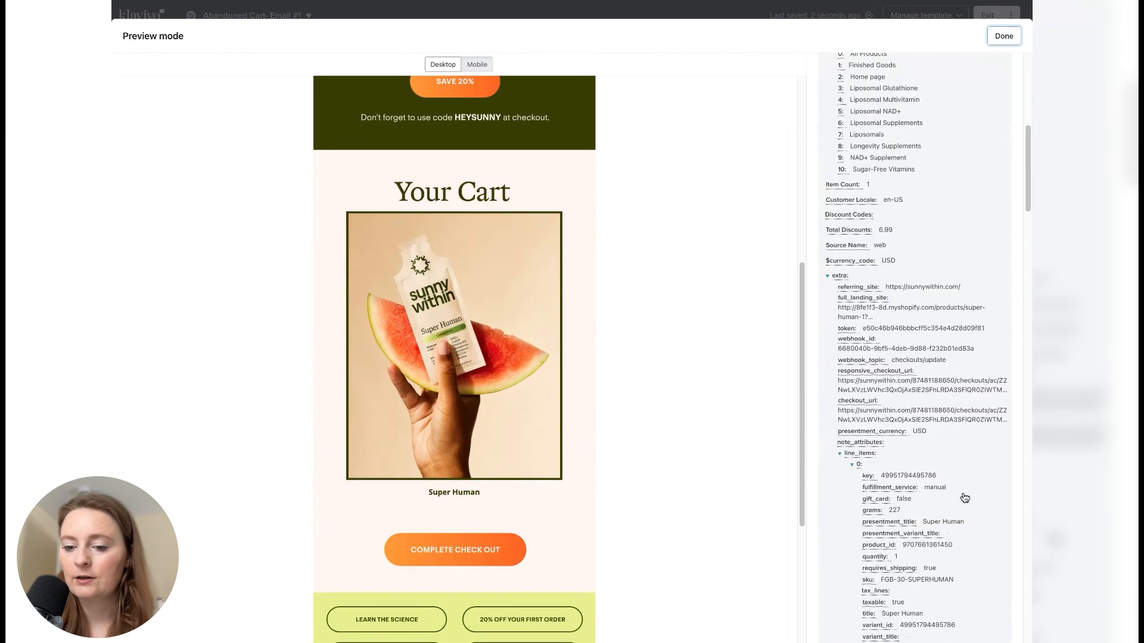
{"action": "scroll", "coordinate": [967, 498], "scroll_direction": "down", "scroll_amount": 7}
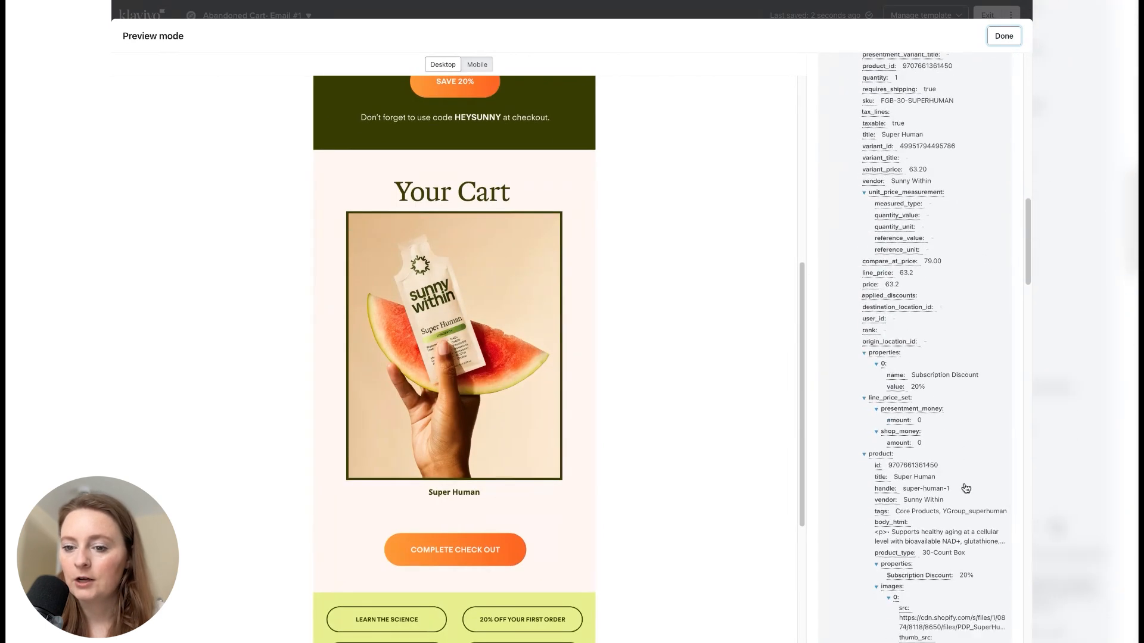
{"action": "scroll", "coordinate": [967, 486], "scroll_direction": "up", "scroll_amount": 6}
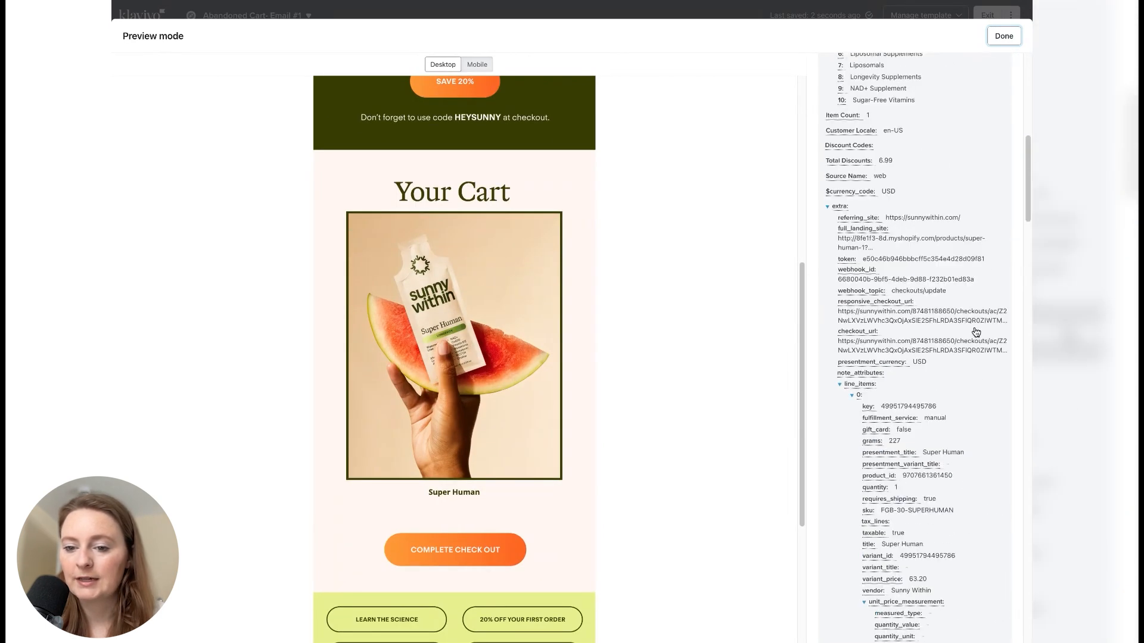
{"action": "left_click", "coordinate": [861, 331]}
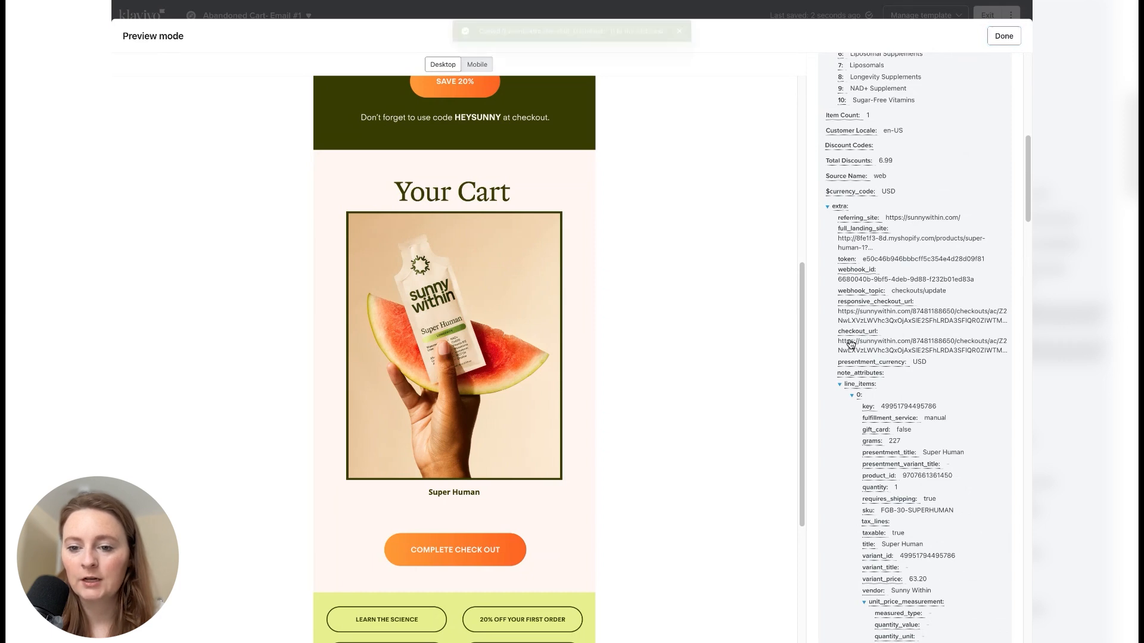
{"action": "left_click", "coordinate": [1004, 36]}
- Enter {{ event.extra.checkout_url|default:'' }} as the link address of both the dynamic product image and the Complete Check Out image
{"action": "left_click", "coordinate": [652, 473]}
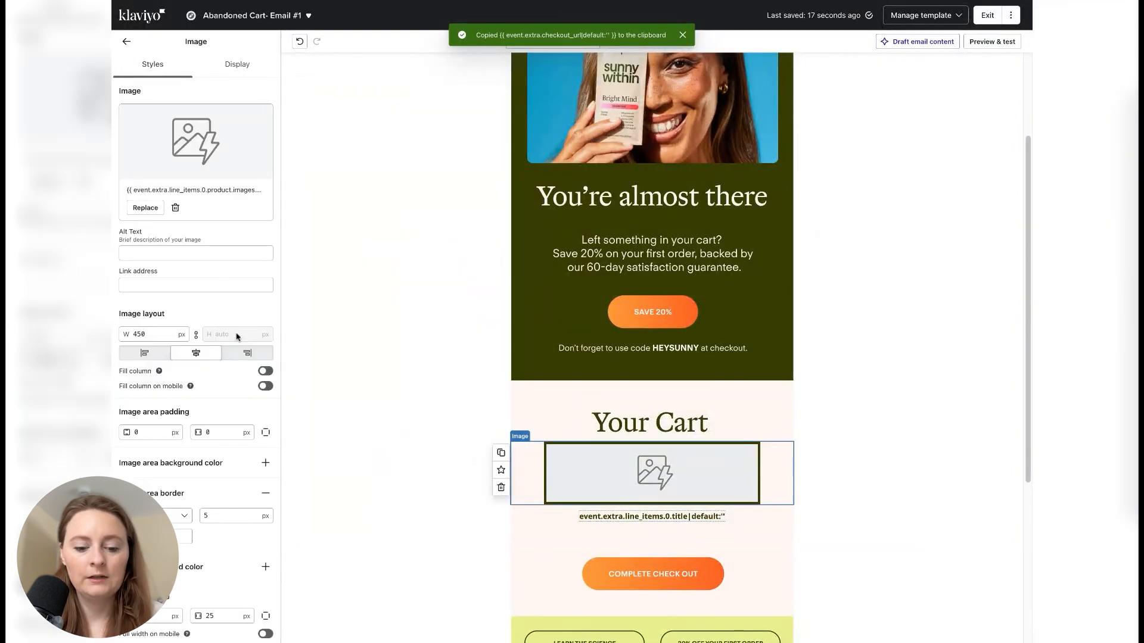
{"action": "left_click", "coordinate": [215, 286]}
{"action": "key", "text": "ctrl+v"}
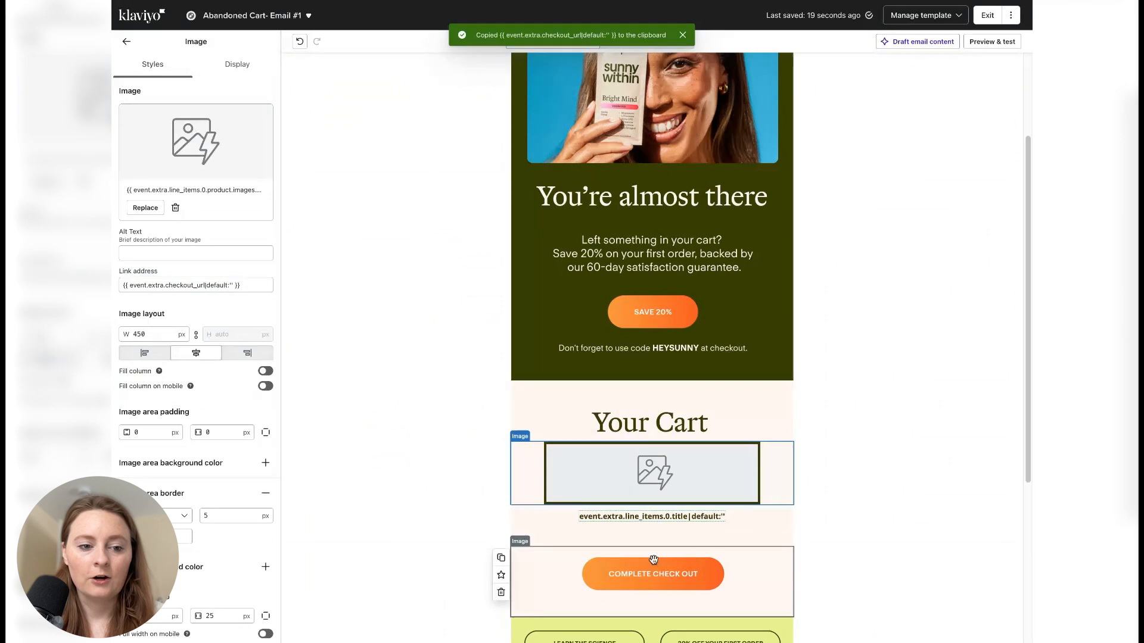
{"action": "left_click", "coordinate": [653, 563]}
{"action": "triple_click", "coordinate": [253, 294]}
{"action": "key", "text": "ctrl+v"}
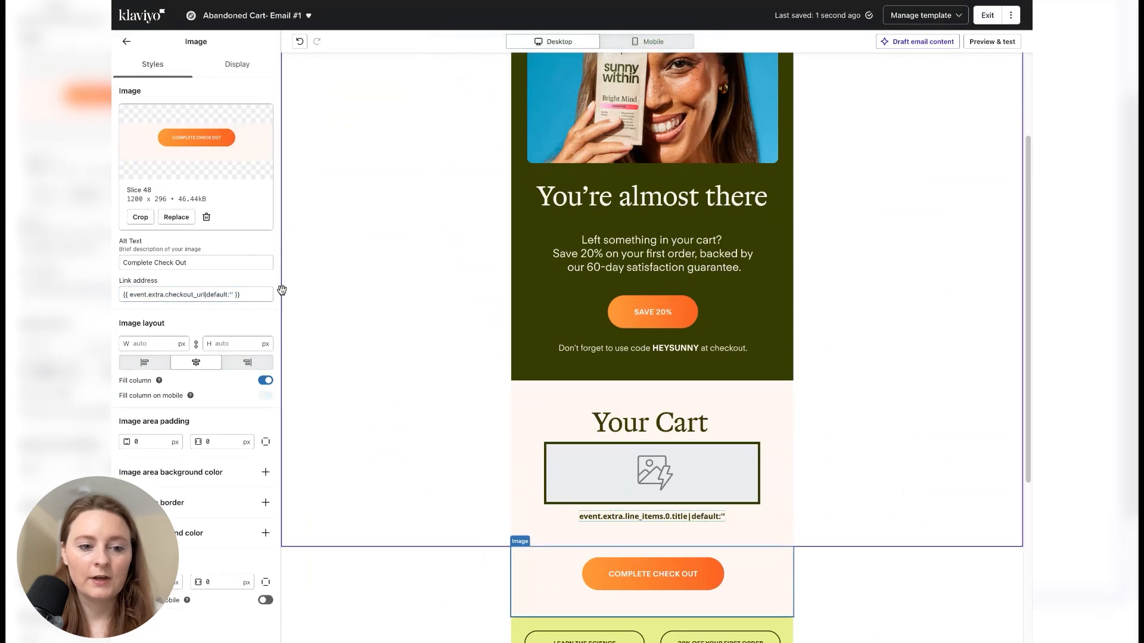
{"action": "left_click", "coordinate": [196, 298]}
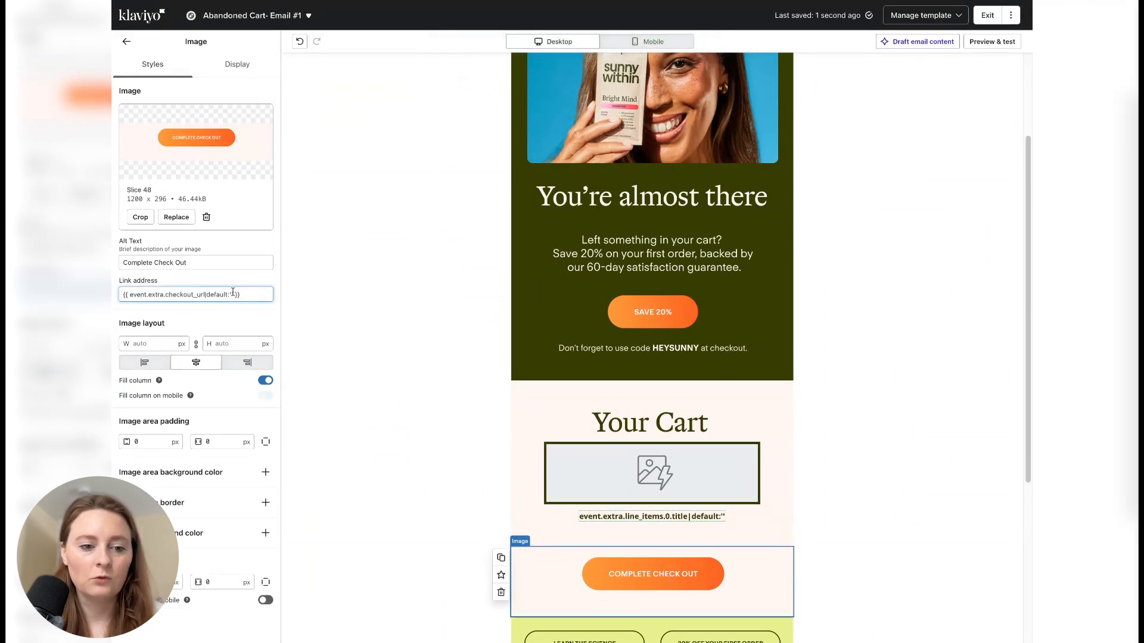
{"action": "left_click", "coordinate": [450, 338]}
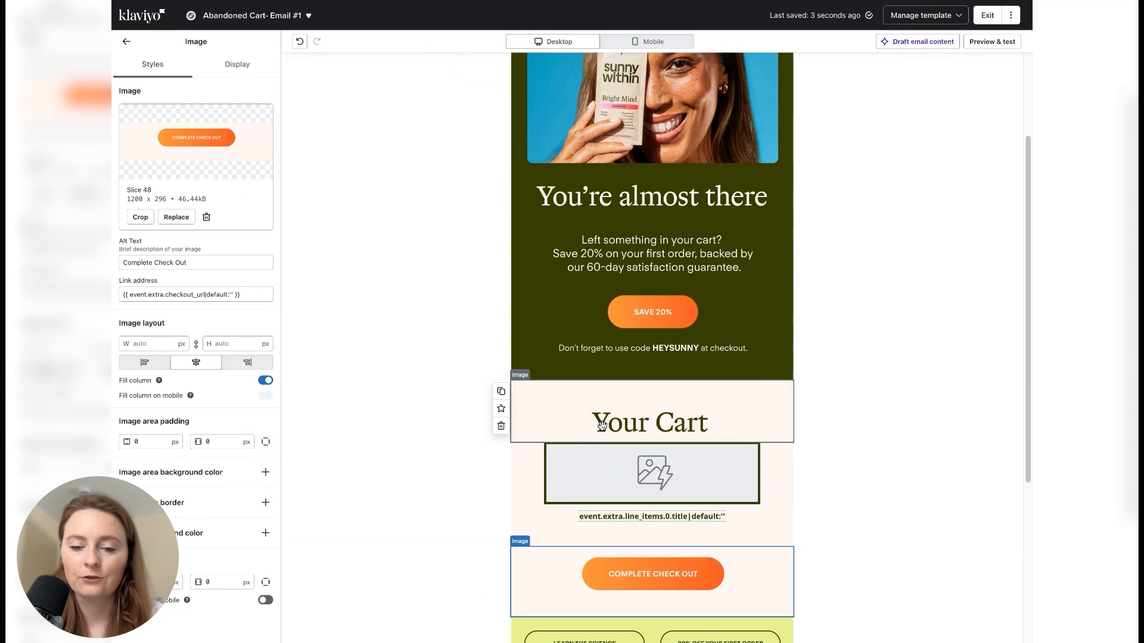
- Copy {{ event.extra.line_items.0.title|default:'' }} from the title text block and enter it as the dynamic product image's alt text
{"action": "left_click", "coordinate": [595, 473]}
{"action": "left_click", "coordinate": [712, 517]}
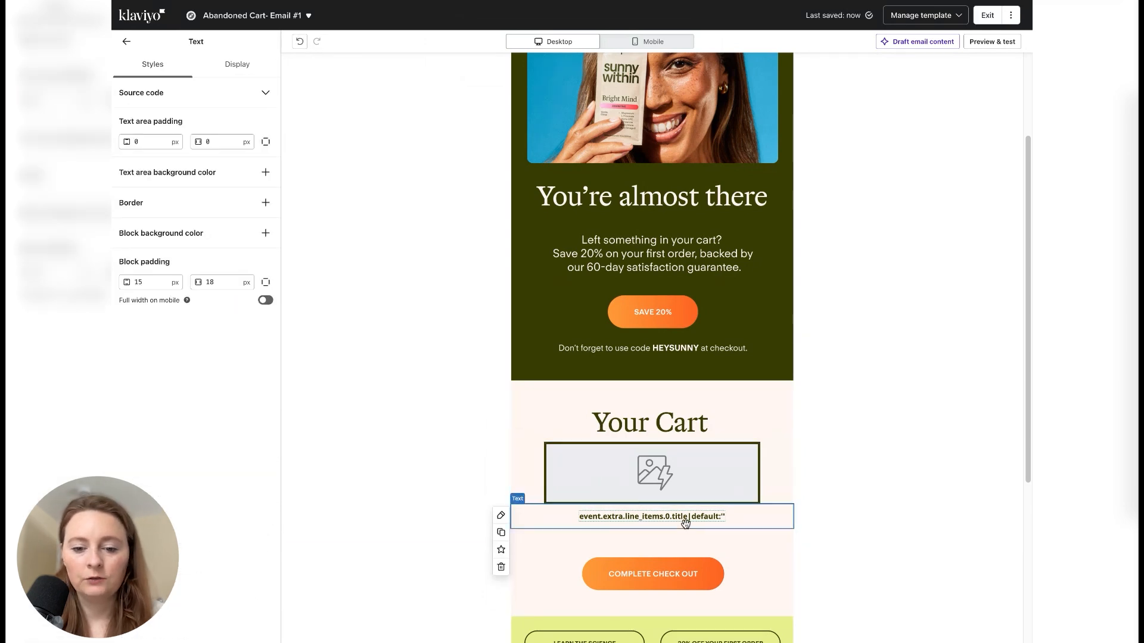
{"action": "double_click", "coordinate": [616, 516]}
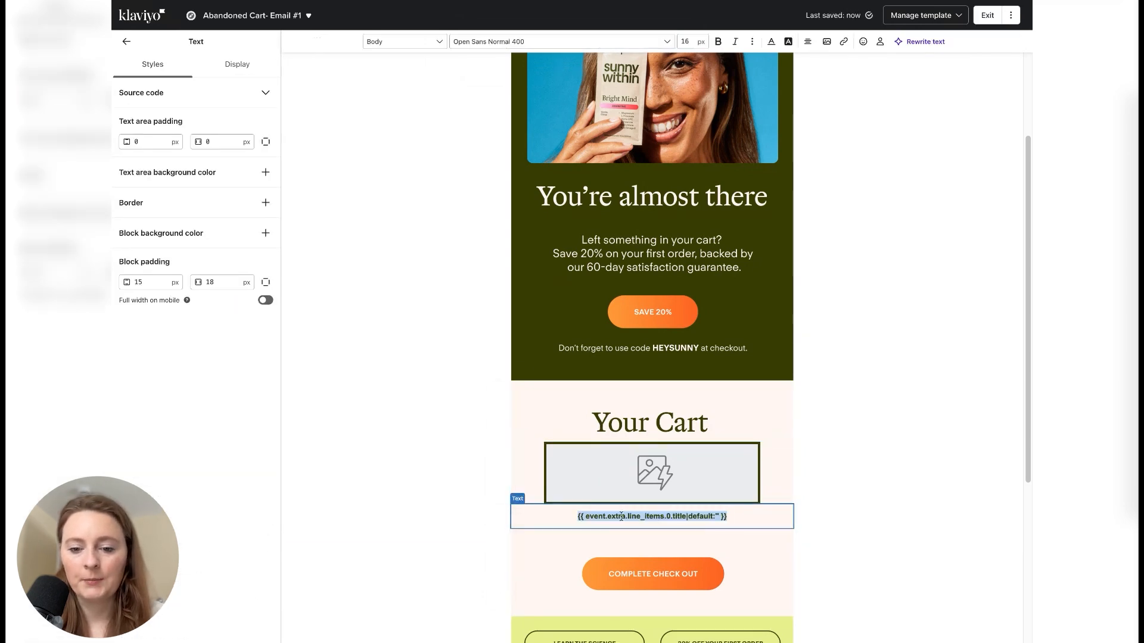
{"action": "triple_click", "coordinate": [663, 518]}
{"action": "left_click", "coordinate": [682, 471]}
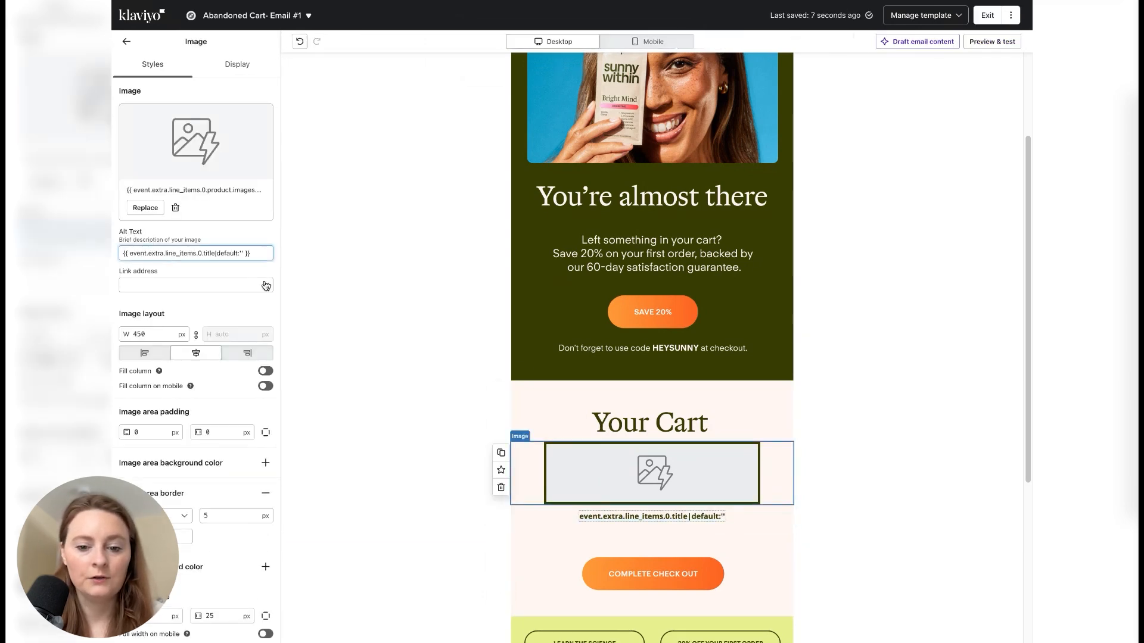
- Try to copy the Complete Check Out image's link address into the dynamic product image's link address
{"action": "left_click", "coordinate": [603, 585]}
{"action": "triple_click", "coordinate": [224, 294]}
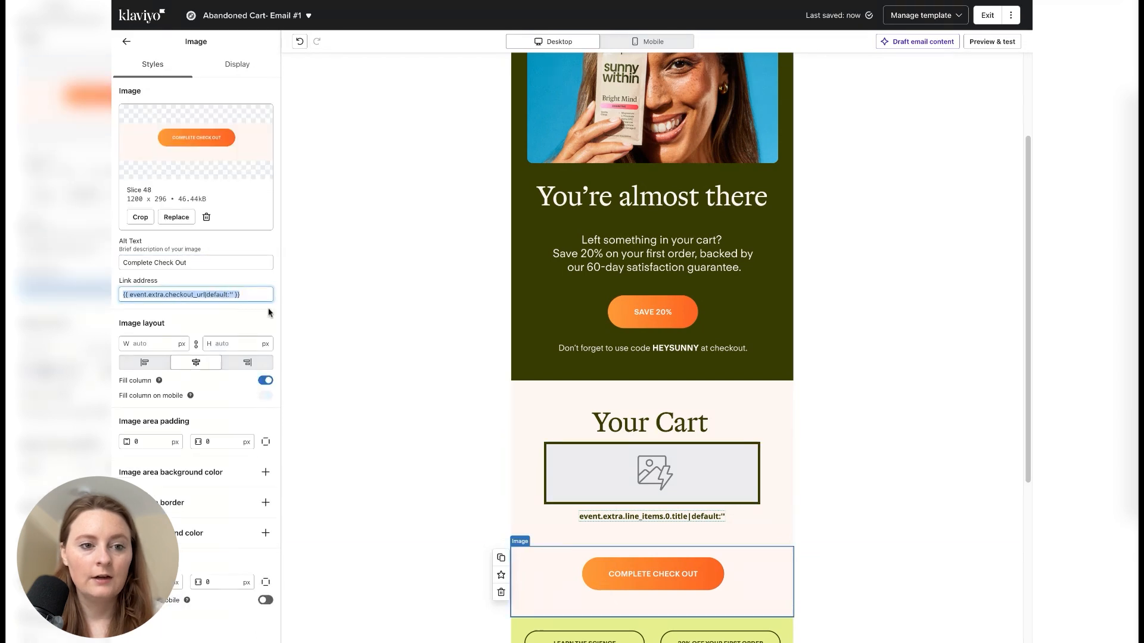
{"action": "left_click", "coordinate": [598, 470]}
{"action": "left_click", "coordinate": [992, 41]}
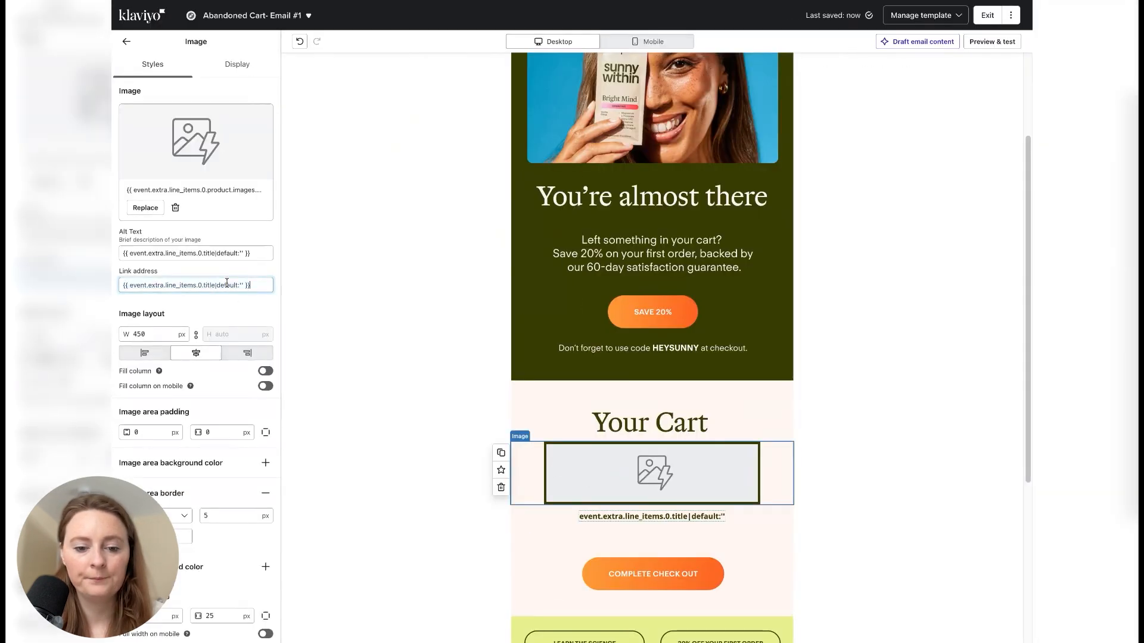
- Set the dynamic product image's link address to {{ event.extra.checkout_url|default:'' }}, copied from the Complete Check Out image
{"action": "left_click", "coordinate": [622, 568]}
{"action": "triple_click", "coordinate": [218, 293]}
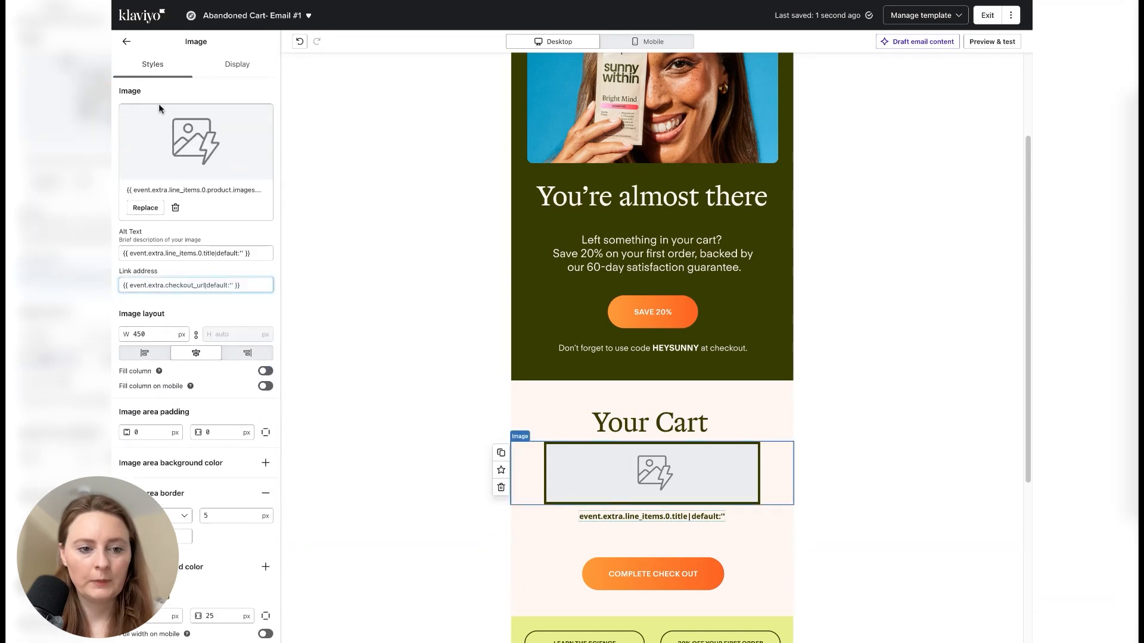
{"action": "left_click", "coordinate": [128, 43]}
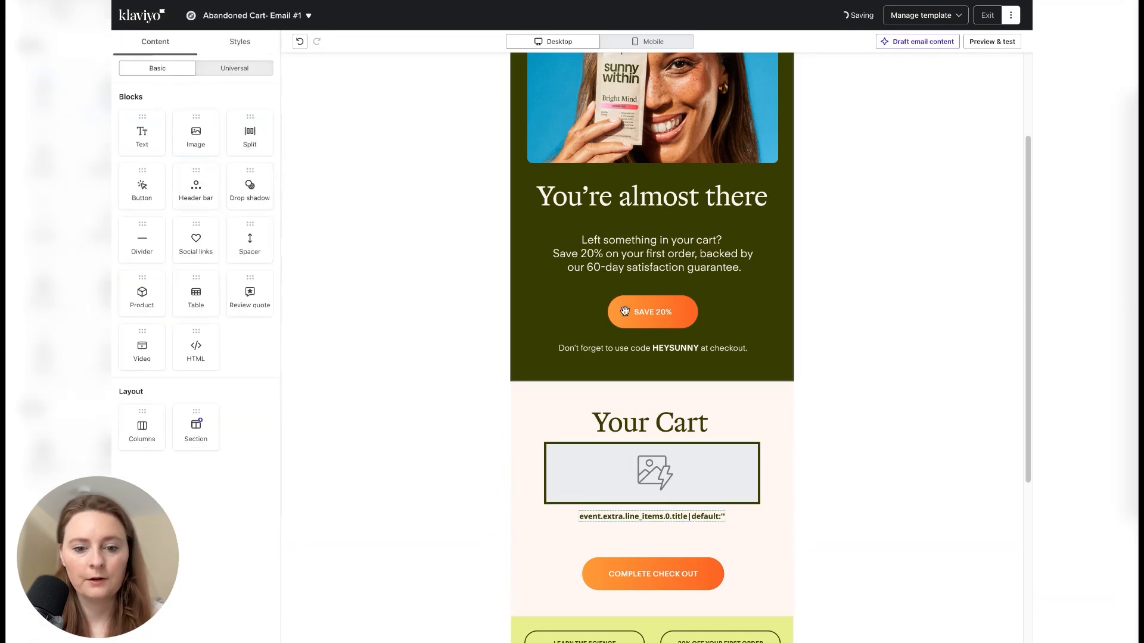
- Preview the email to review the finished Your Cart section down to the Complete Check Out button
{"action": "left_click", "coordinate": [989, 42]}
{"action": "scroll", "coordinate": [462, 446], "scroll_direction": "down", "scroll_amount": 5}
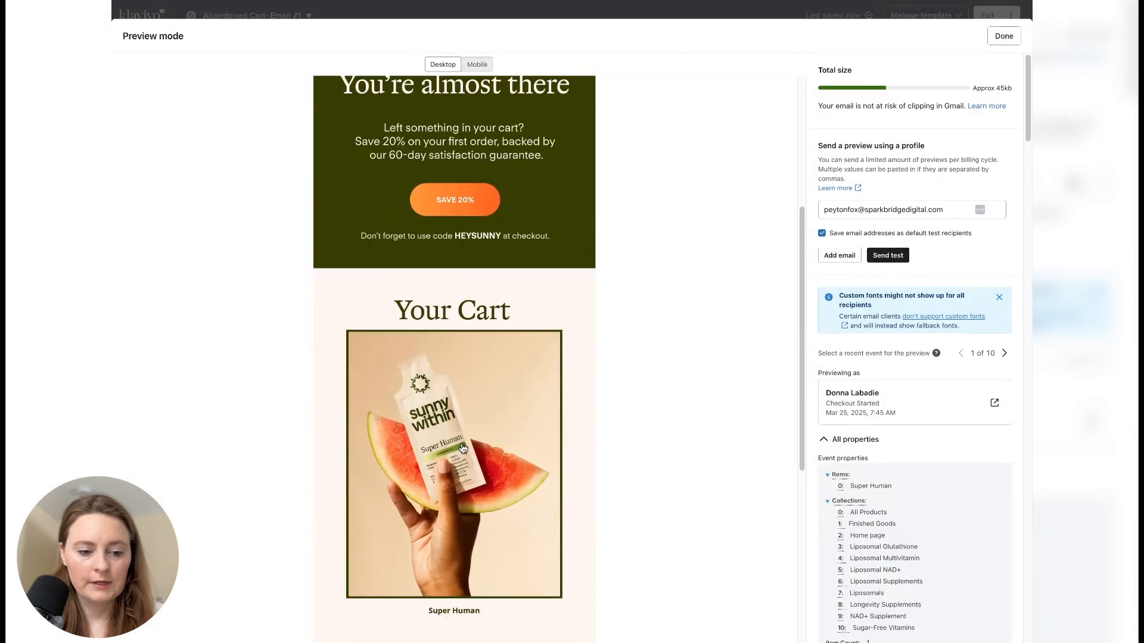
{"action": "scroll", "coordinate": [463, 448], "scroll_direction": "down", "scroll_amount": 2}
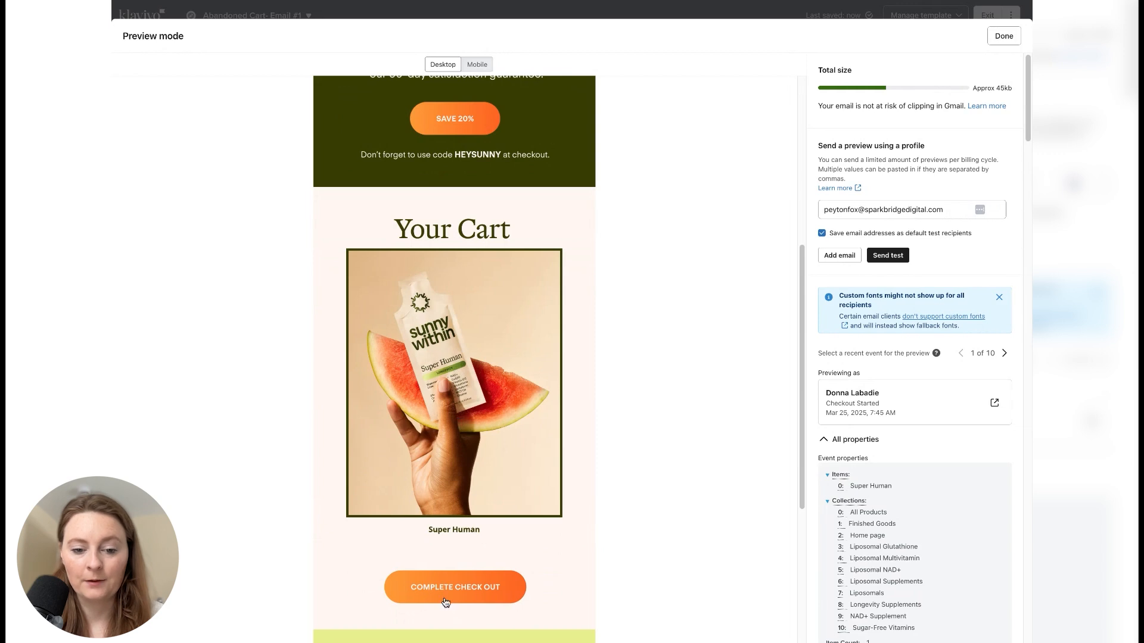
{"action": "left_click", "coordinate": [1001, 37]}
- Enlarge the dynamic product title text below the cart image and increase the spacing above it
{"action": "triple_click", "coordinate": [695, 517]}
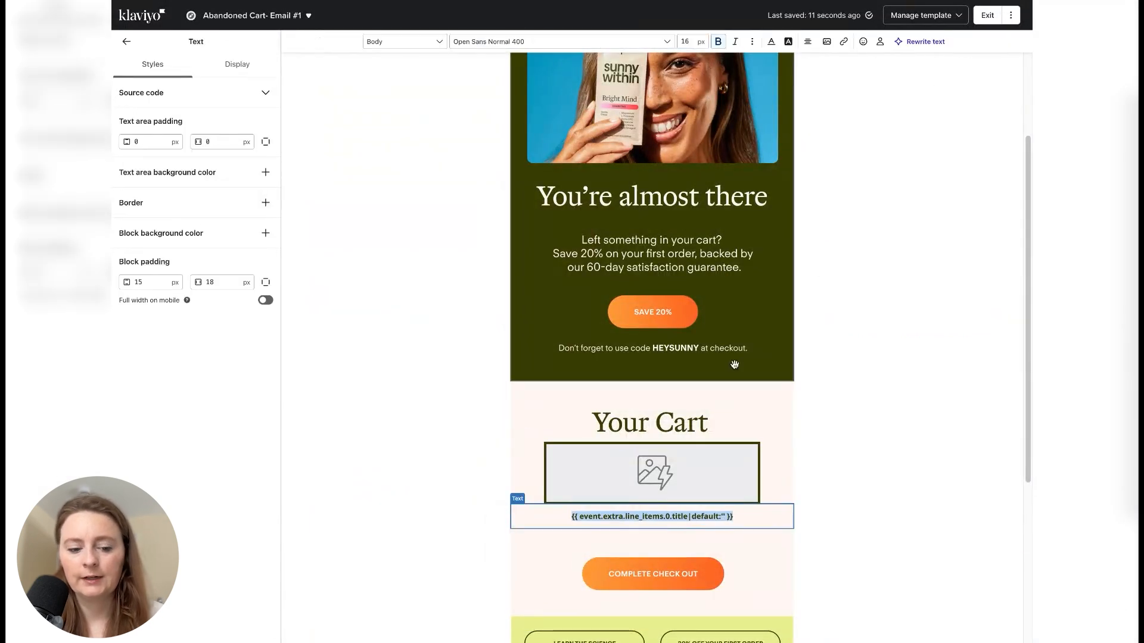
{"action": "left_click", "coordinate": [593, 538]}
{"action": "left_click_drag", "start_coordinate": [594, 537], "coordinate": [593, 531]}
- Preview the email and examine the restyled product title between the cart image and the Complete Check Out button
{"action": "left_click", "coordinate": [977, 42]}
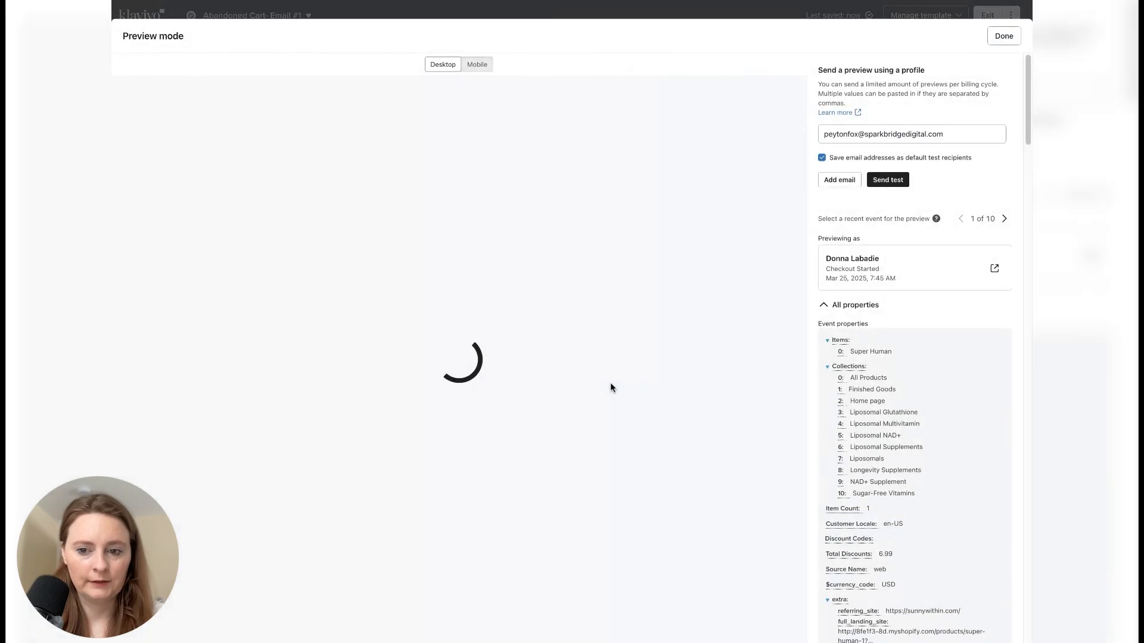
{"action": "scroll", "coordinate": [567, 413], "scroll_direction": "down", "scroll_amount": 5}
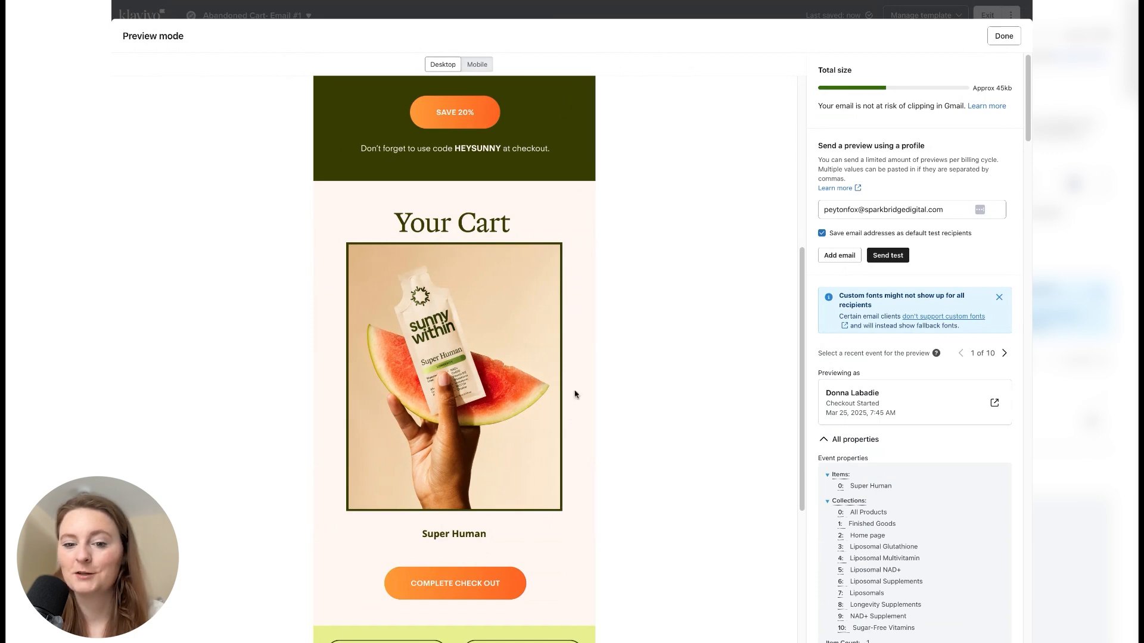
{"action": "scroll", "coordinate": [606, 317], "scroll_direction": "down", "scroll_amount": 4}
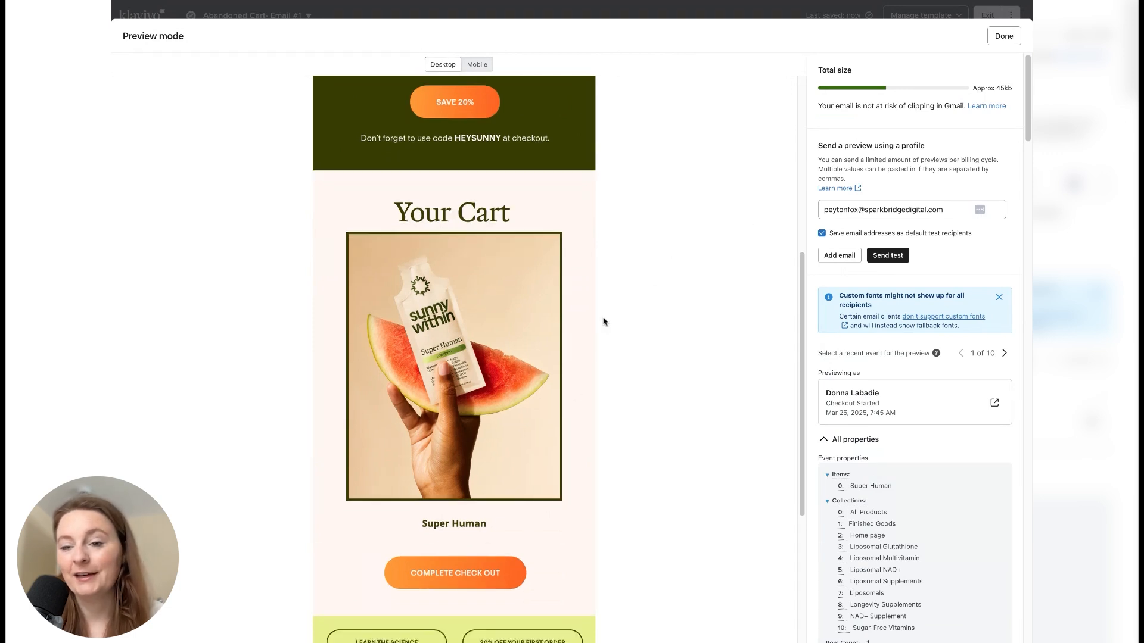
{"action": "scroll", "coordinate": [607, 317], "scroll_direction": "up", "scroll_amount": 4}
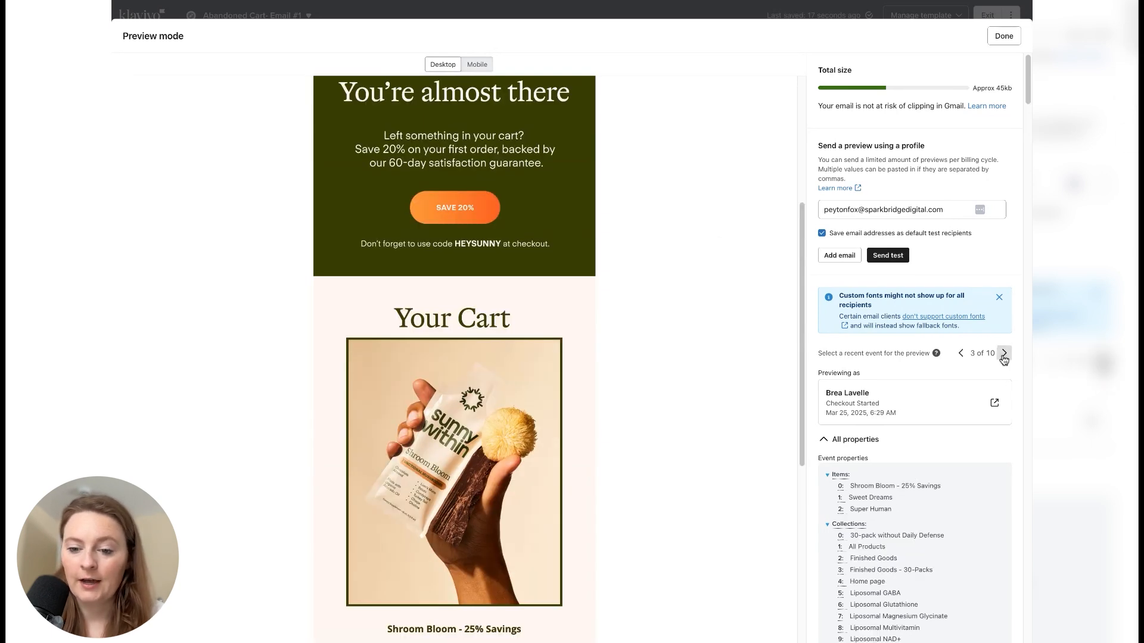
- Step through the recent Checkout Started events to the eighth one and review its Your Cart image and title
{"action": "left_click", "coordinate": [1004, 359]}
{"action": "left_click", "coordinate": [1004, 359]}
{"action": "left_click", "coordinate": [1004, 354]}
{"action": "left_click", "coordinate": [1004, 354]}
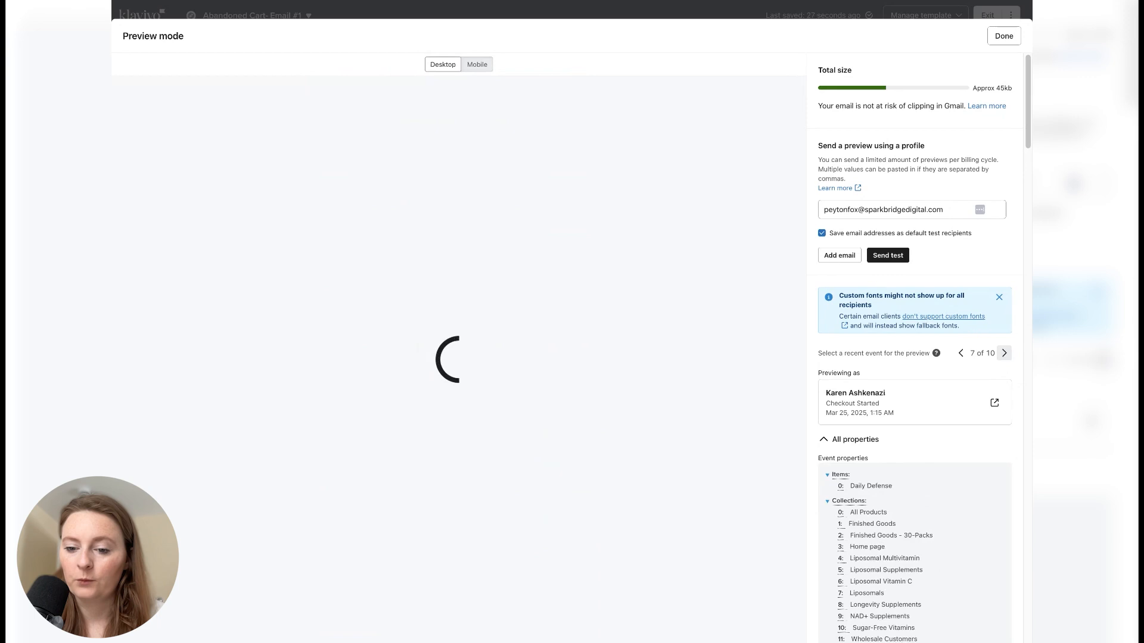
{"action": "left_click", "coordinate": [1004, 354]}
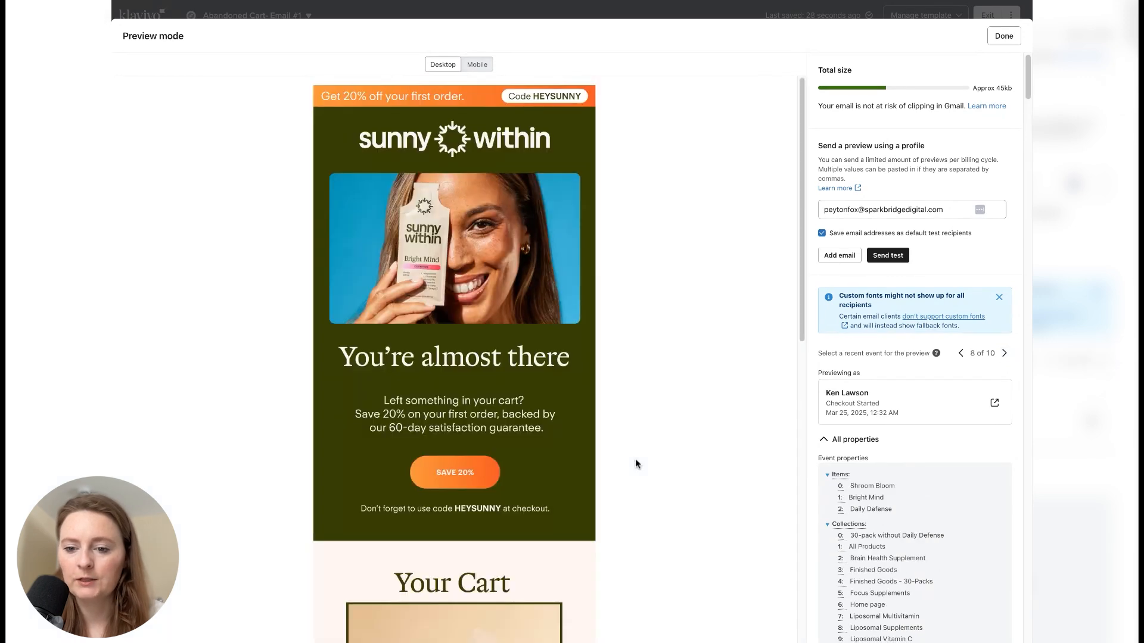
{"action": "scroll", "coordinate": [697, 442], "scroll_direction": "down", "scroll_amount": 5}
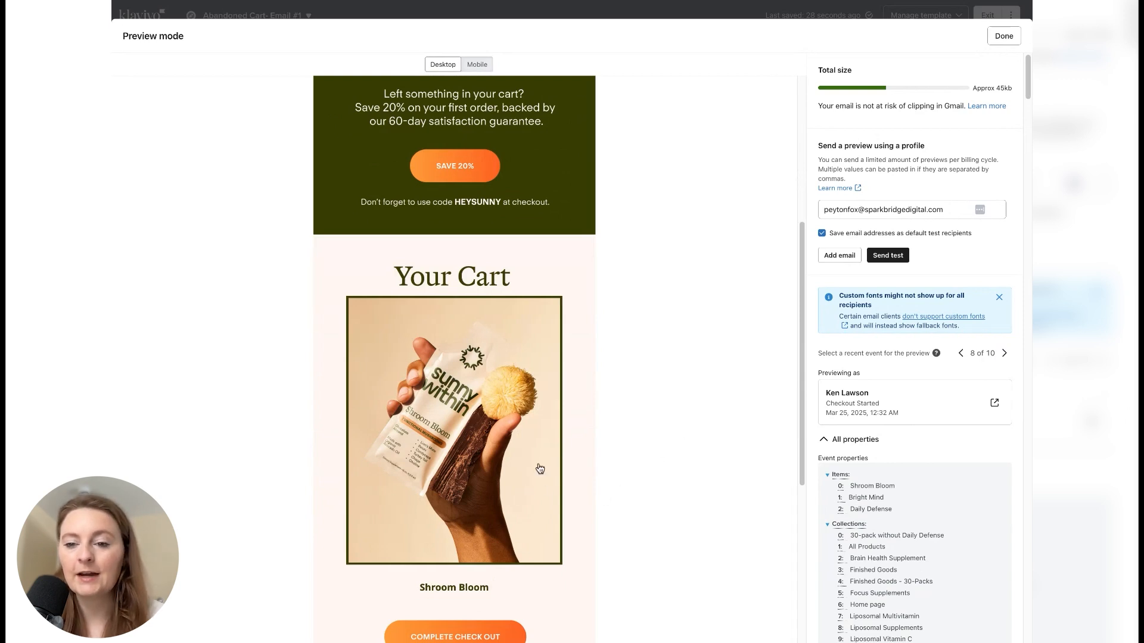
{"action": "scroll", "coordinate": [554, 471], "scroll_direction": "down", "scroll_amount": 1}
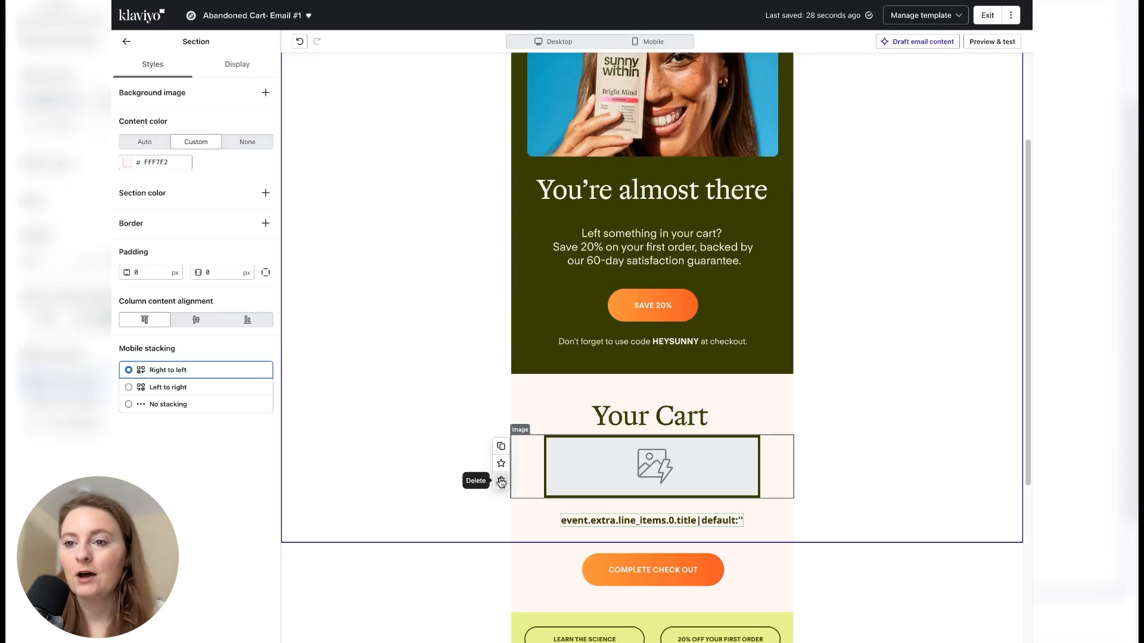
- Replace the dynamic image and title text blocks under the Your Cart heading with a table block
{"action": "left_click", "coordinate": [501, 480]}
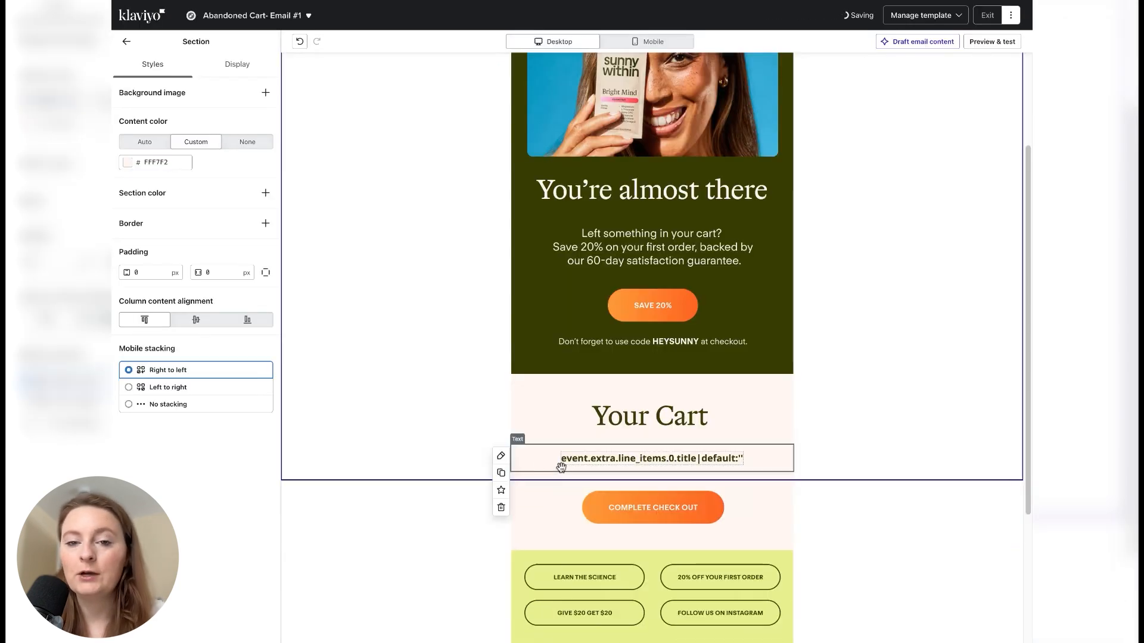
{"action": "left_click", "coordinate": [501, 506]}
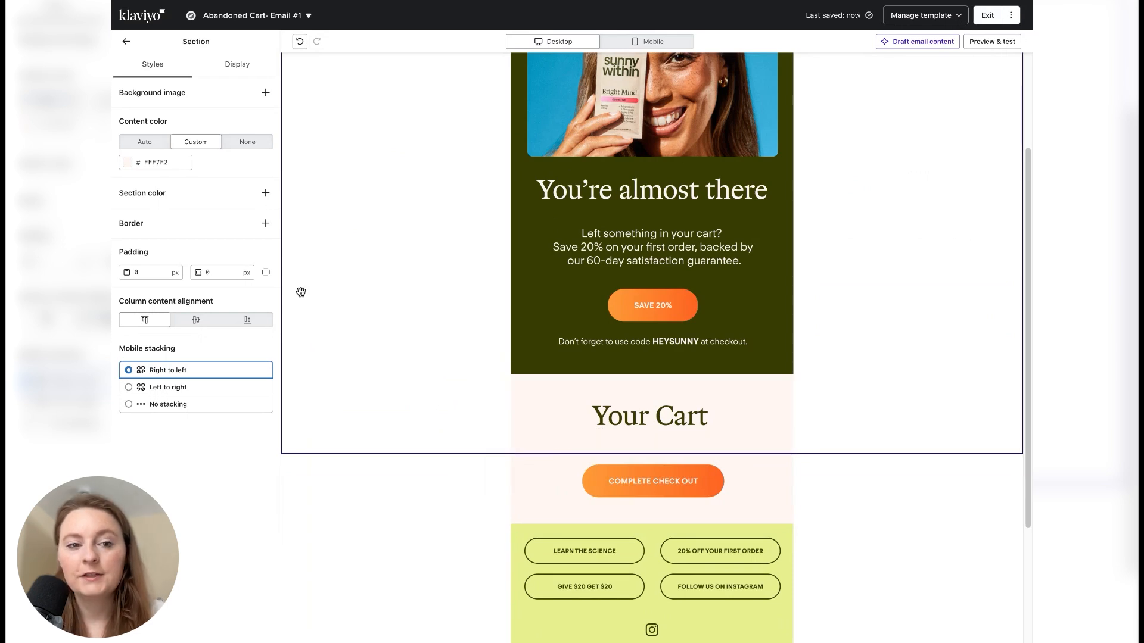
{"action": "left_click", "coordinate": [126, 41]}
{"action": "left_click_drag", "start_coordinate": [154, 136], "coordinate": [639, 492]}
{"action": "left_click", "coordinate": [195, 295]}
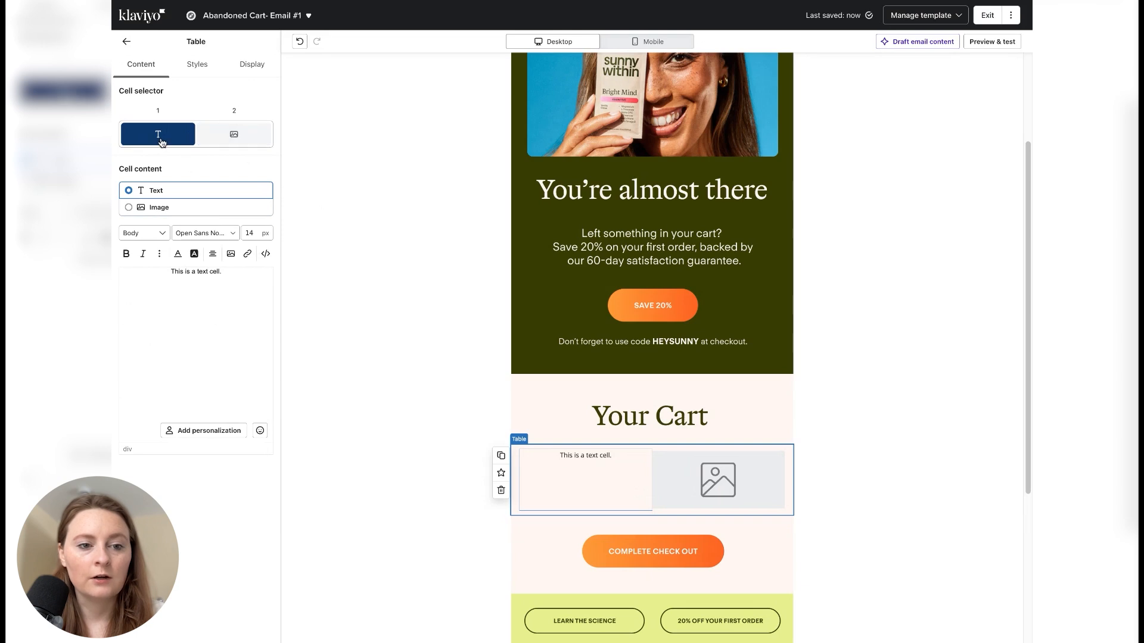
- Set the static table's first cell to image content and its second cell to text content
{"action": "left_click", "coordinate": [170, 209]}
{"action": "left_click", "coordinate": [229, 142]}
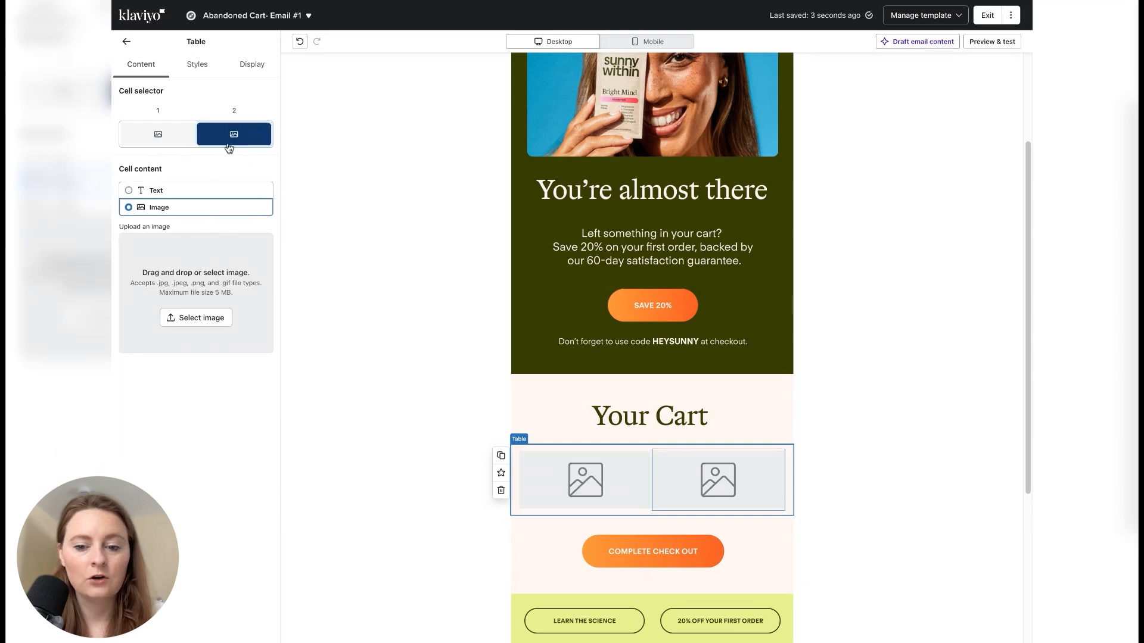
{"action": "left_click", "coordinate": [156, 191]}
{"action": "left_click", "coordinate": [158, 134]}
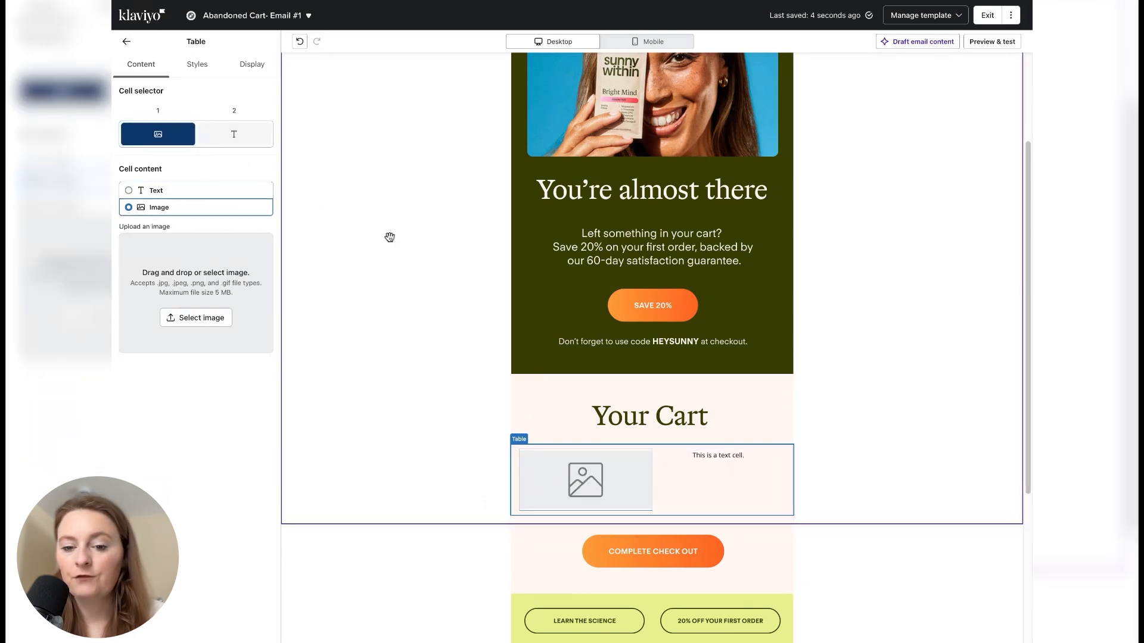
- Copy the first line item's image source variable, {{ event.extra.line_items.0.product.images.0.src|default:'' }}, from the preview's event properties
{"action": "left_click", "coordinate": [461, 315]}
{"action": "left_click", "coordinate": [988, 42]}
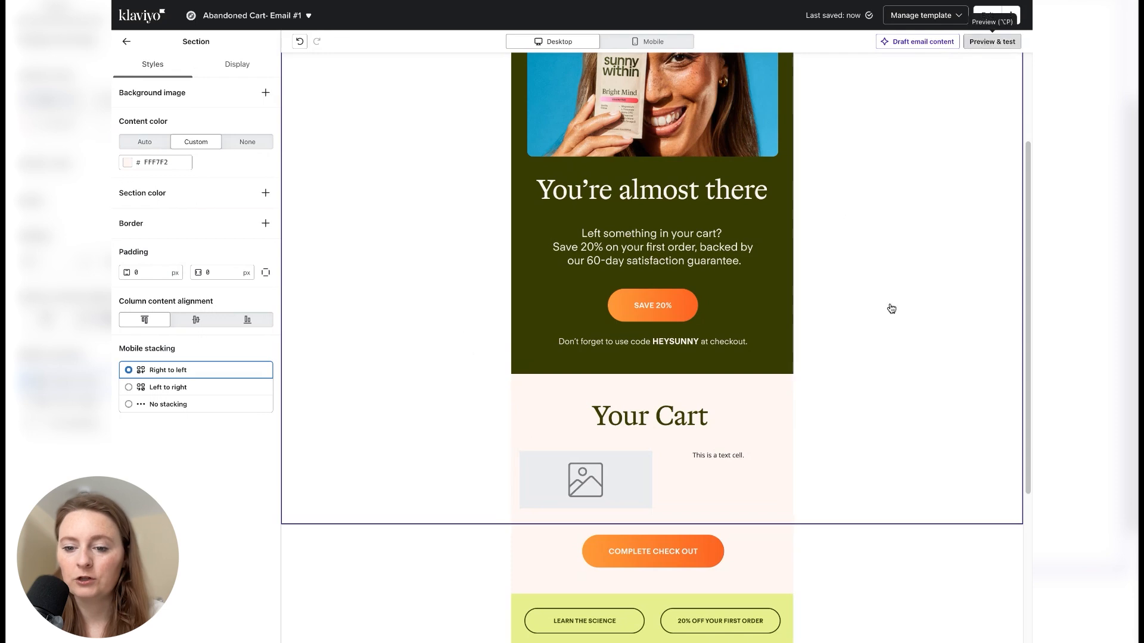
{"action": "scroll", "coordinate": [902, 432], "scroll_direction": "down", "scroll_amount": 5}
{"action": "scroll", "coordinate": [898, 422], "scroll_direction": "down", "scroll_amount": 15}
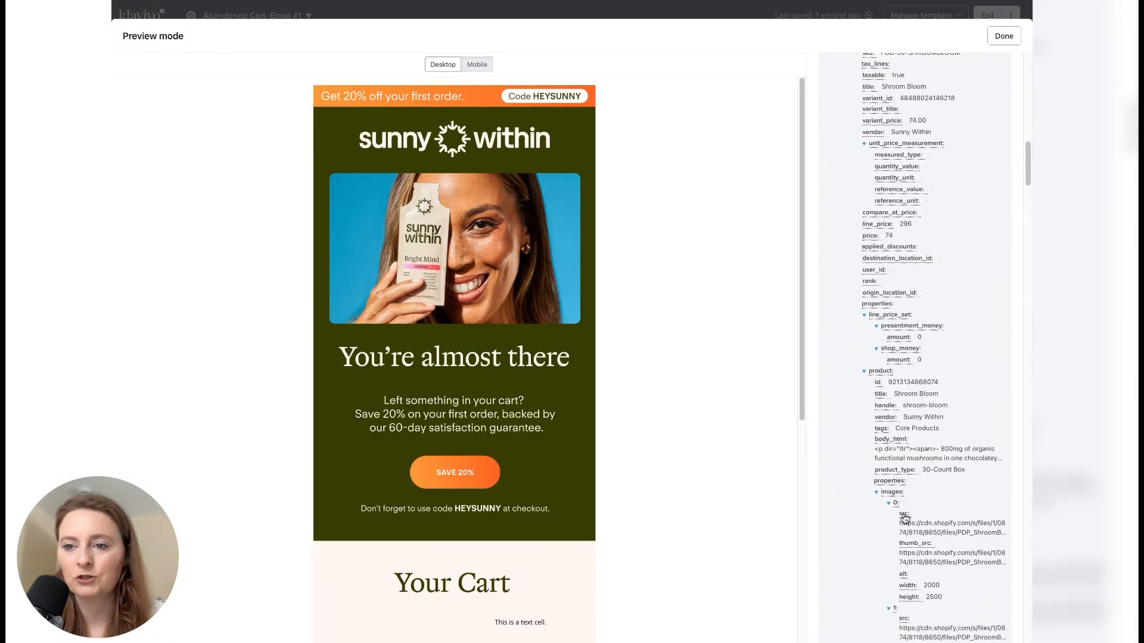
{"action": "left_click", "coordinate": [904, 515]}
{"action": "left_click", "coordinate": [1010, 37]}
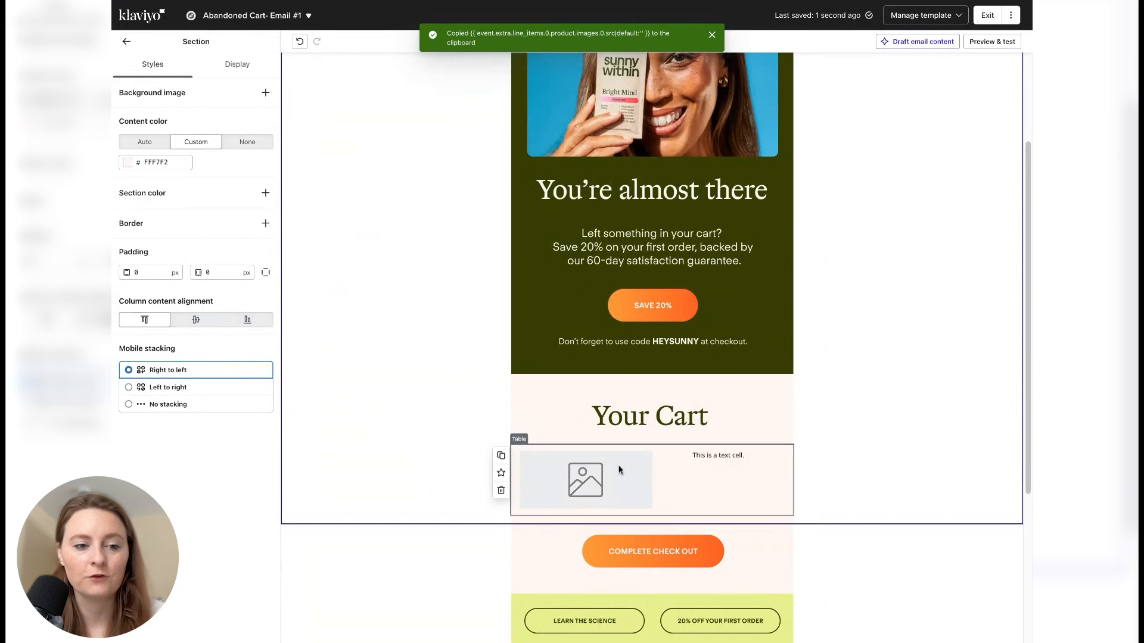
- Switch the table's data source to Dynamic and paste the copied image variable as its row collection
{"action": "left_click", "coordinate": [618, 469]}
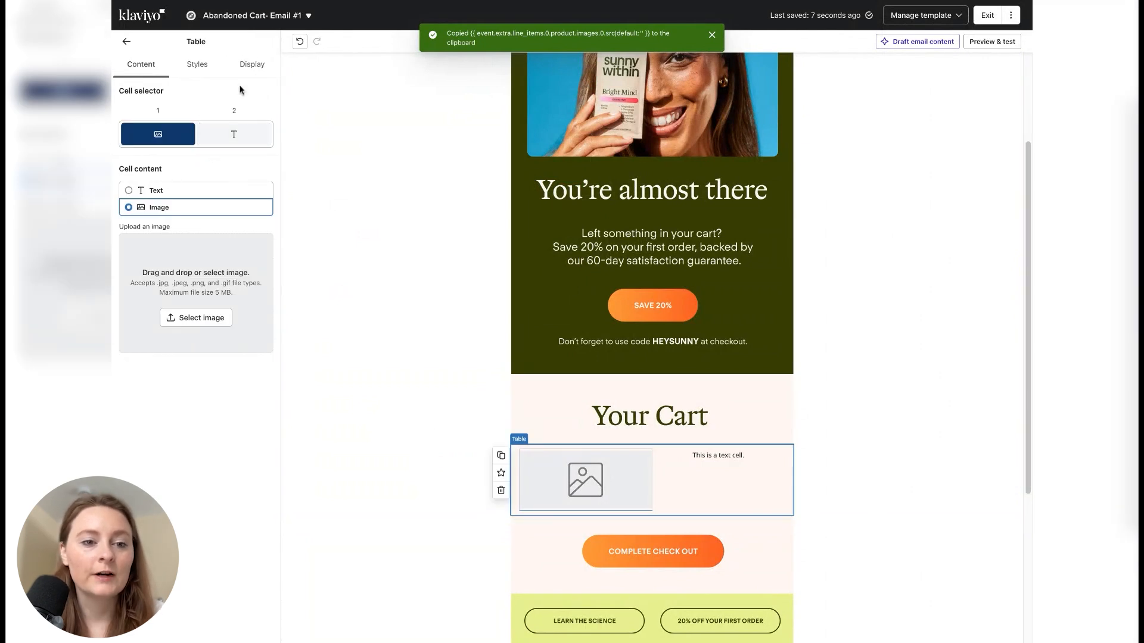
{"action": "left_click", "coordinate": [199, 71]}
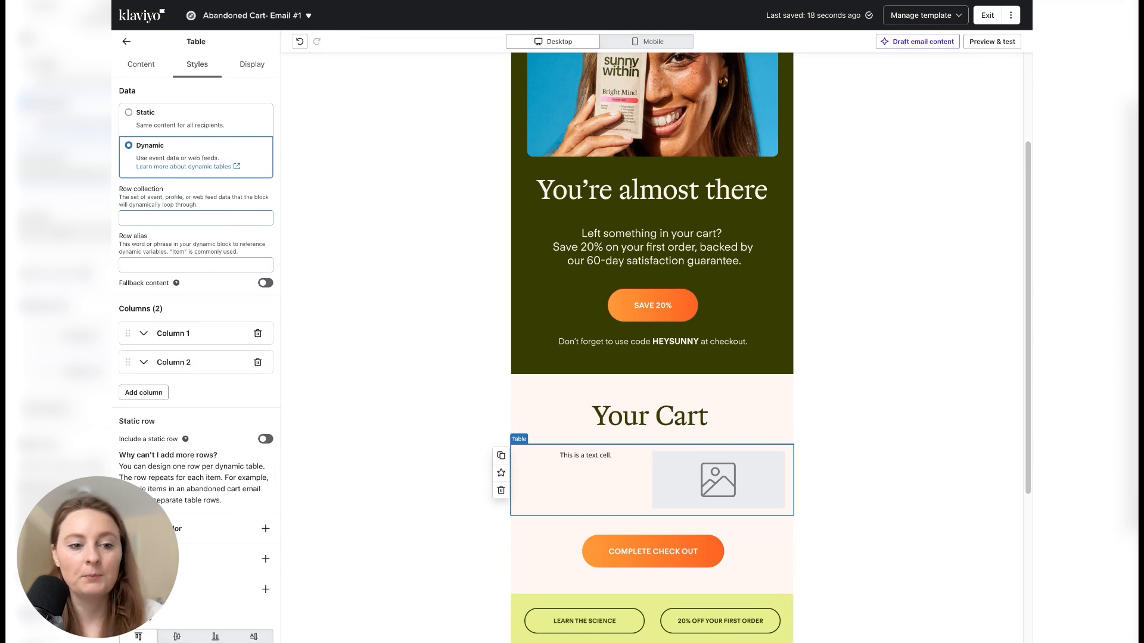
{"action": "left_click", "coordinate": [196, 218]}
{"action": "key", "text": "super+v"}
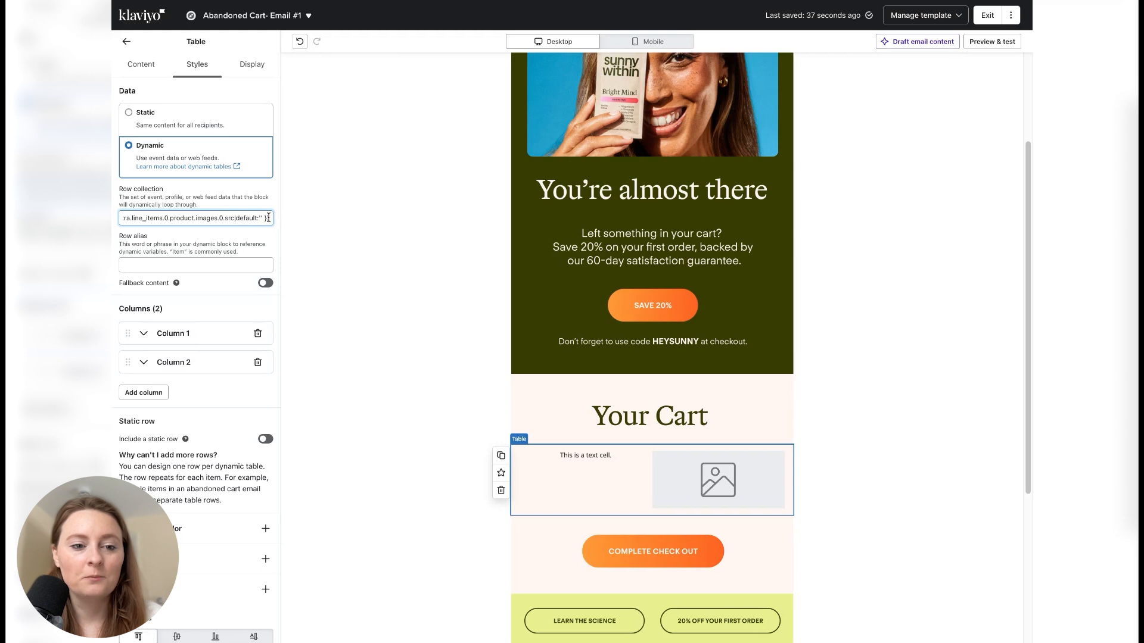
- Trim the pasted row collection variable down to event.extra.line_items, without the opening braces
{"action": "left_click_drag", "start_coordinate": [269, 218], "coordinate": [172, 219]}
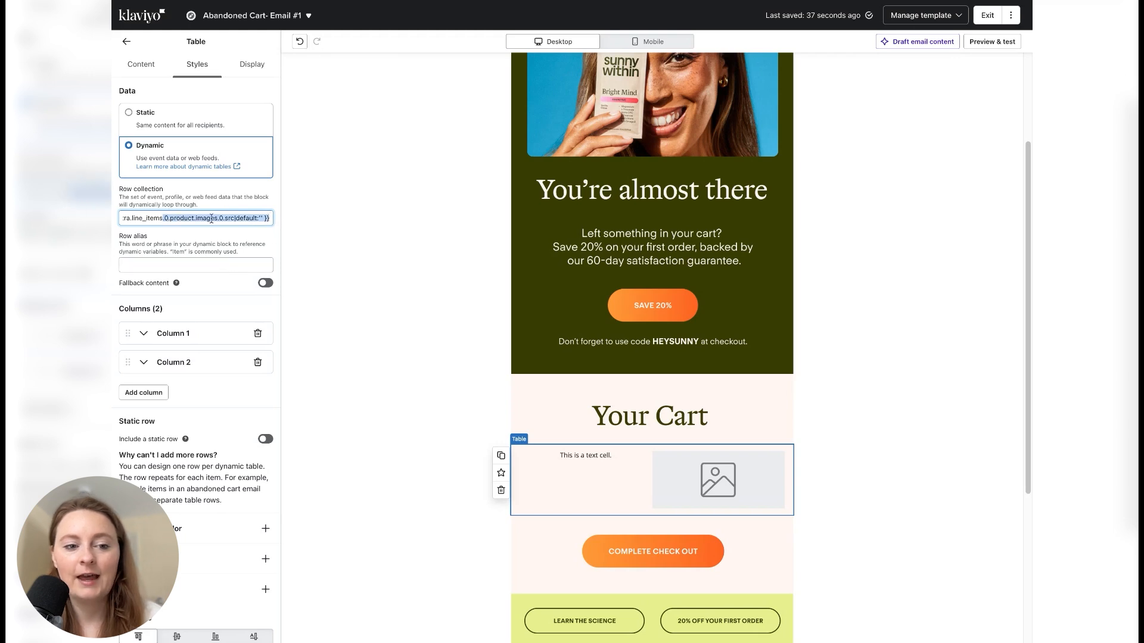
{"action": "left_click", "coordinate": [200, 247]}
{"action": "left_click_drag", "start_coordinate": [197, 218], "coordinate": [279, 224]}
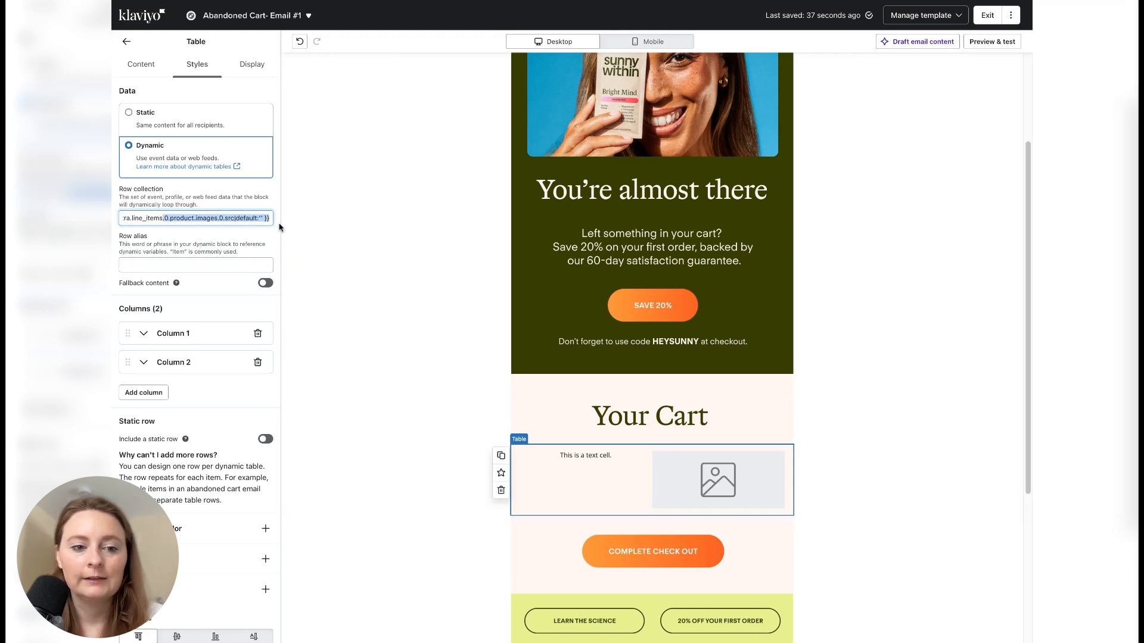
{"action": "key", "text": "BackSpace"}
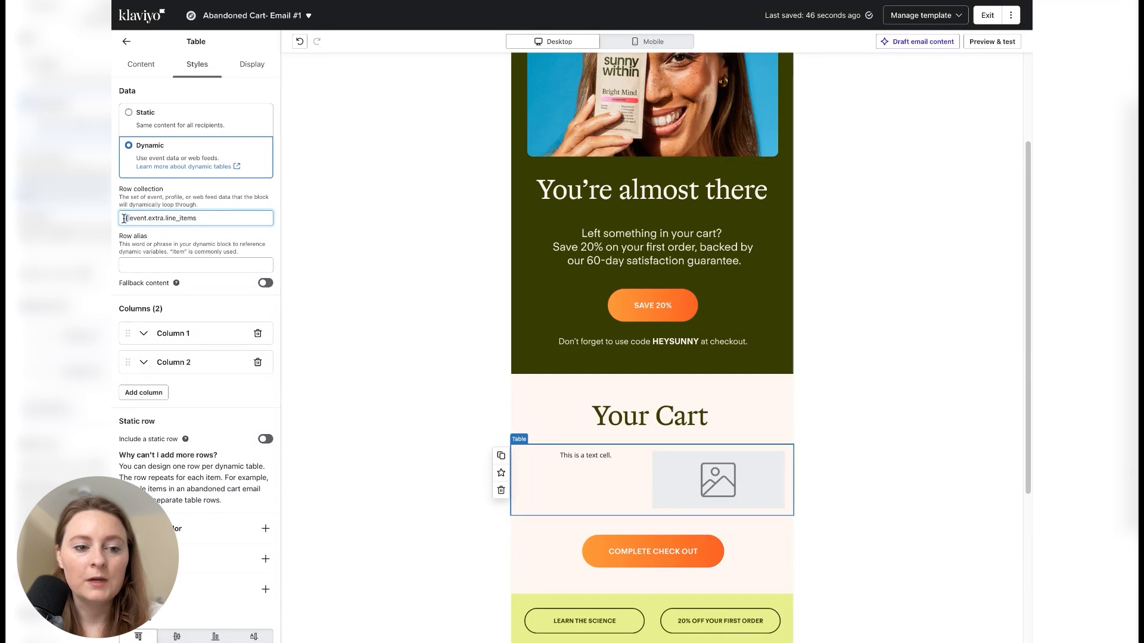
{"action": "left_click_drag", "start_coordinate": [125, 218], "coordinate": [122, 221]}
{"action": "key", "text": "BackSpace"}
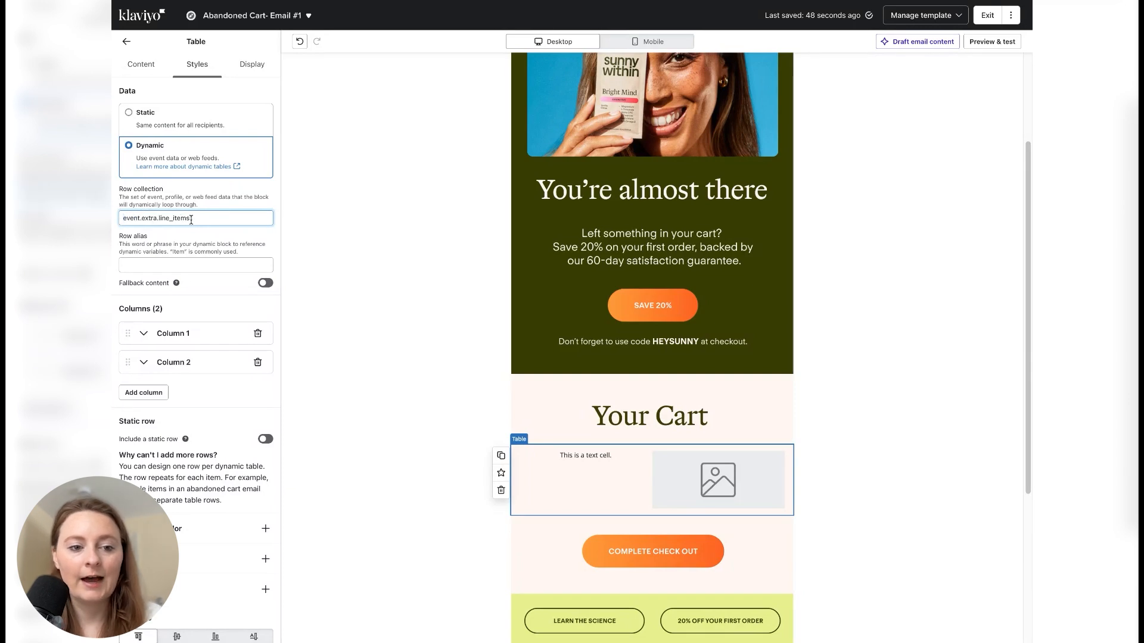
- Set the dynamic table's row alias to item
{"action": "left_click", "coordinate": [179, 264]}
{"action": "type", "text": "items"}
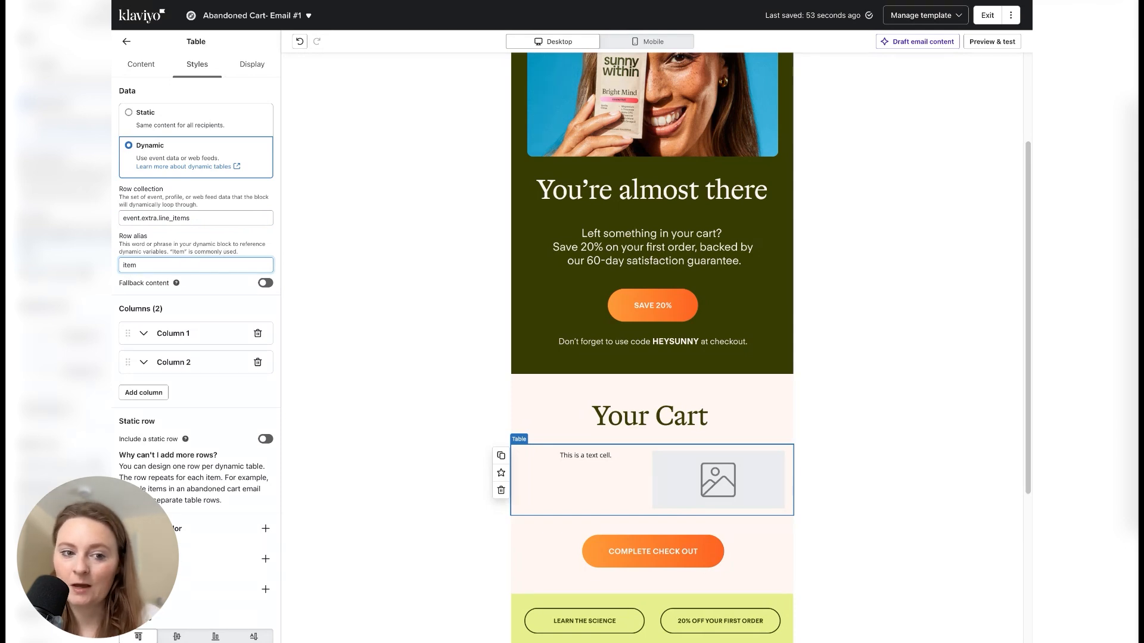
{"action": "left_click", "coordinate": [186, 218]}
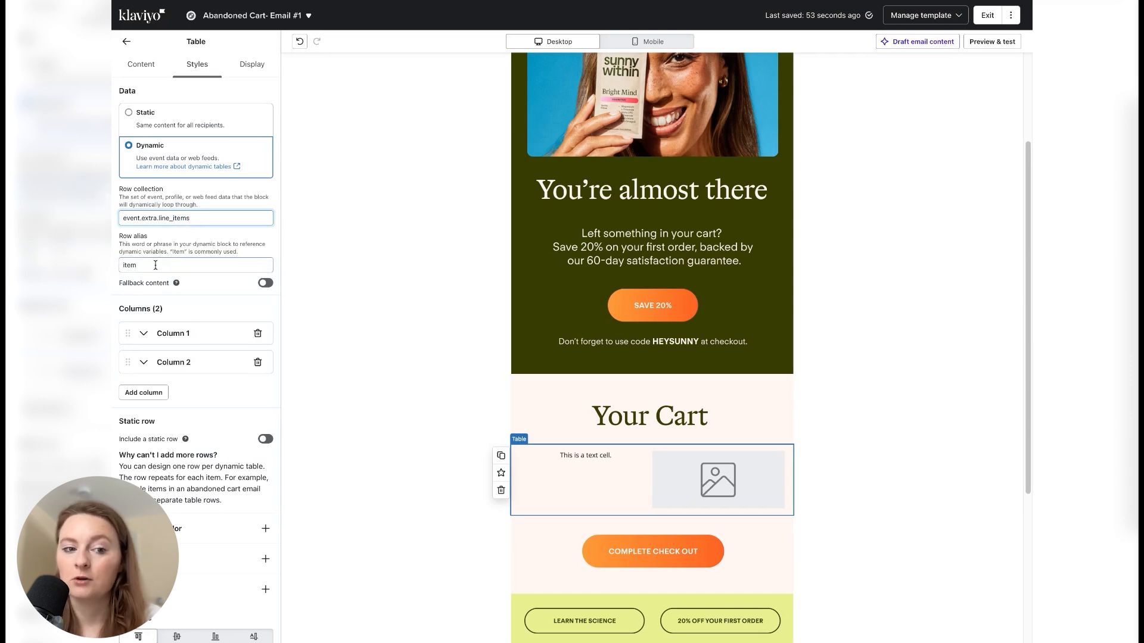
{"action": "left_click", "coordinate": [129, 267]}
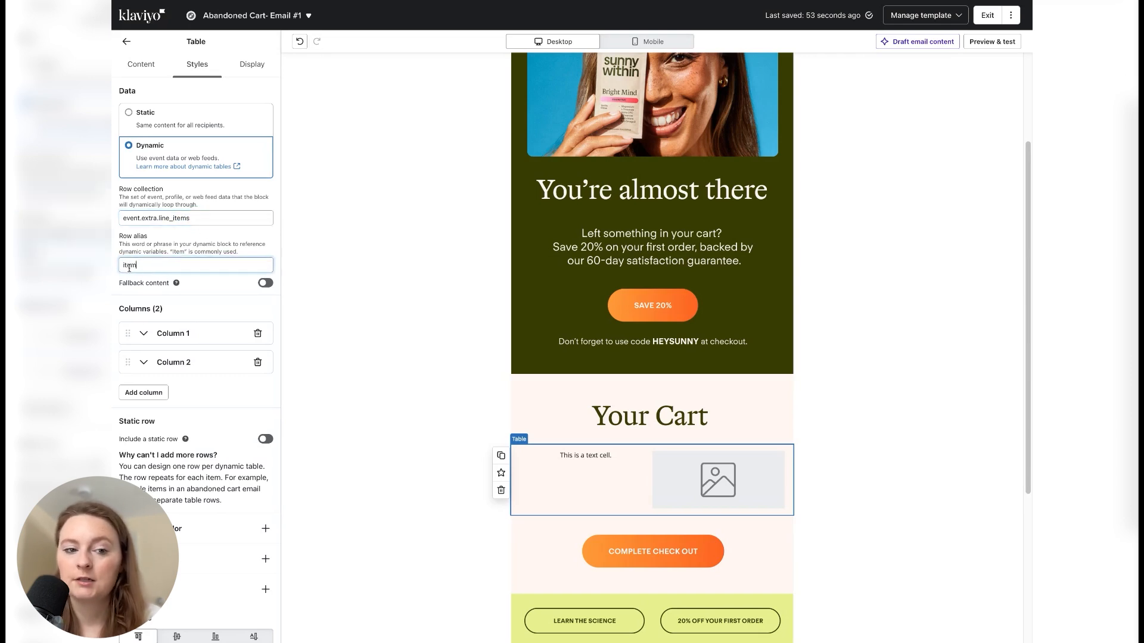
{"action": "left_click", "coordinate": [210, 221]}
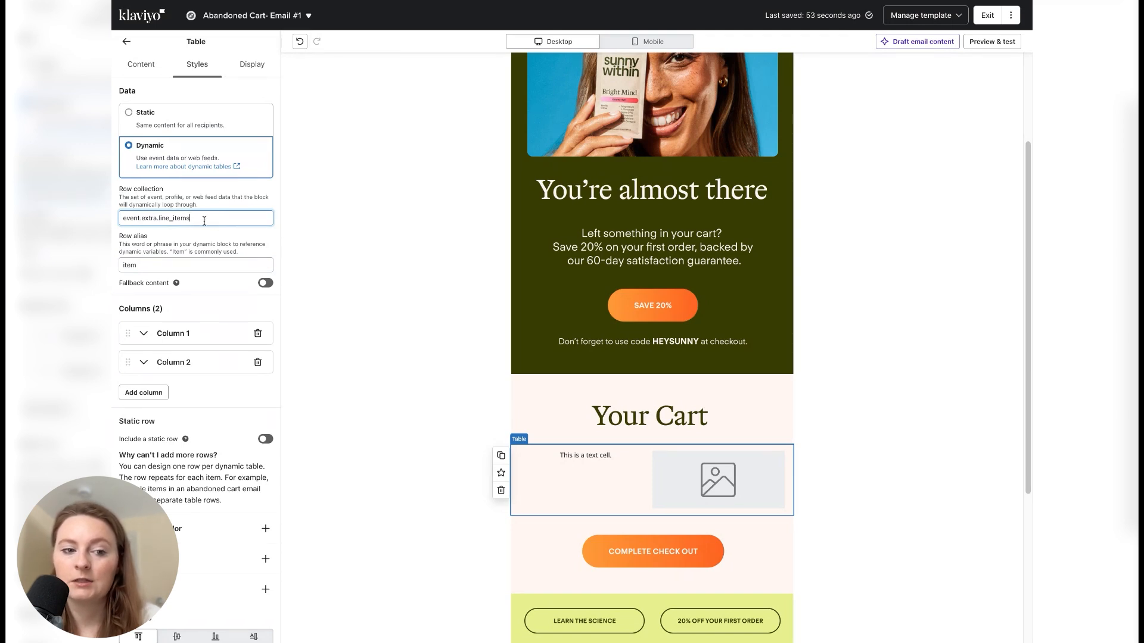
{"action": "left_click", "coordinate": [246, 235]}
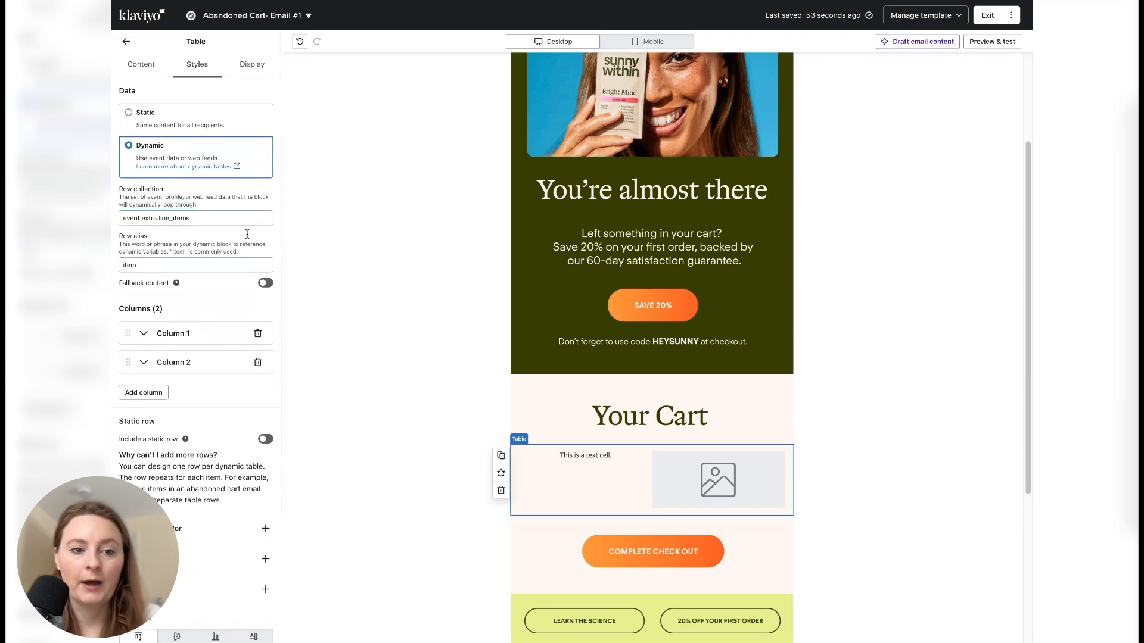
- Set the dynamic row's first cell to image content and its second cell to text content
{"action": "left_click", "coordinate": [138, 69]}
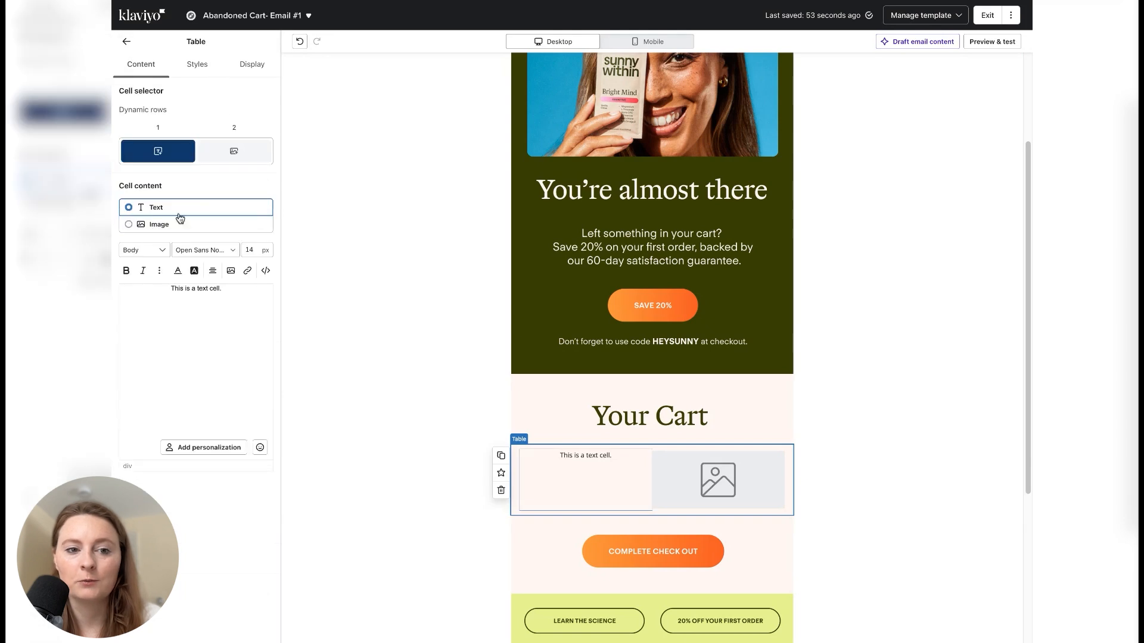
{"action": "left_click", "coordinate": [206, 224]}
{"action": "left_click", "coordinate": [234, 152]}
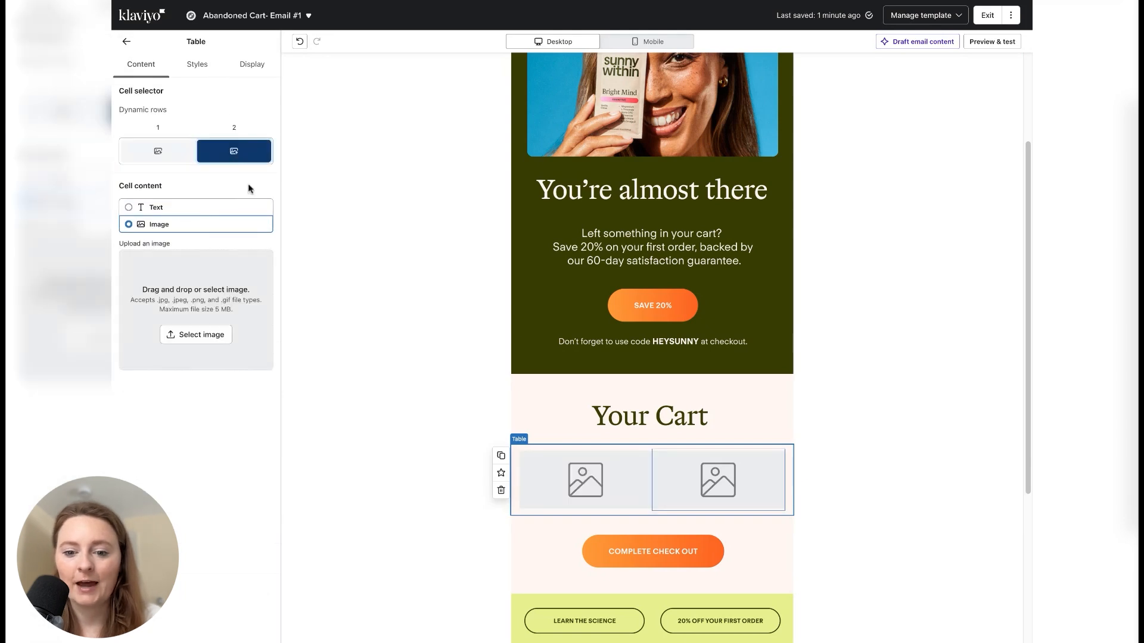
{"action": "left_click", "coordinate": [156, 207]}
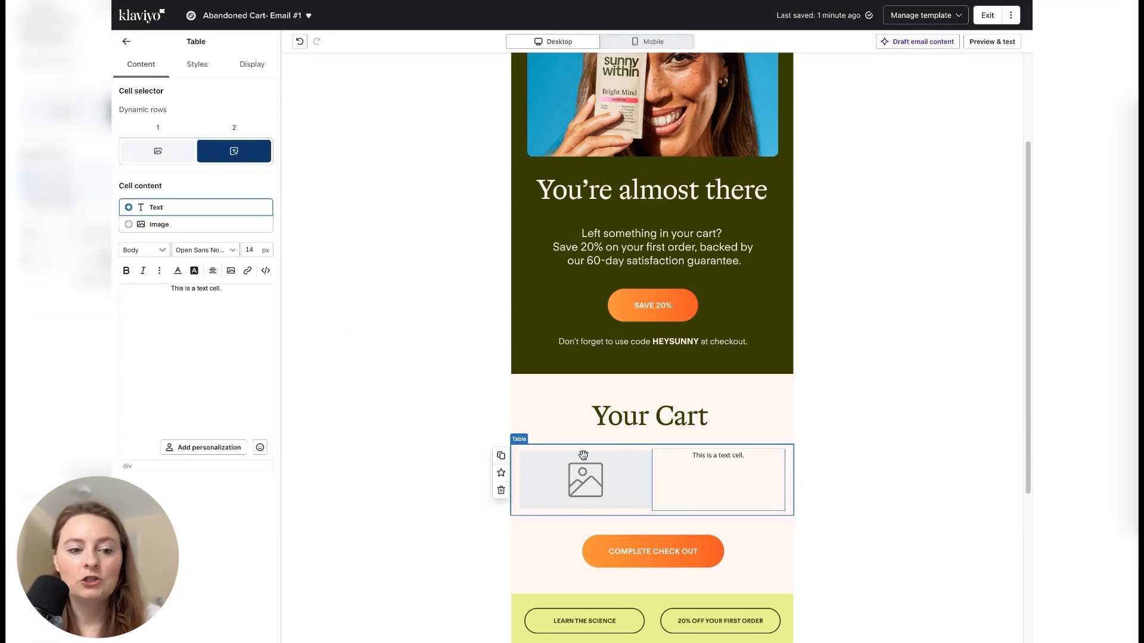
{"action": "left_click", "coordinate": [173, 155]}
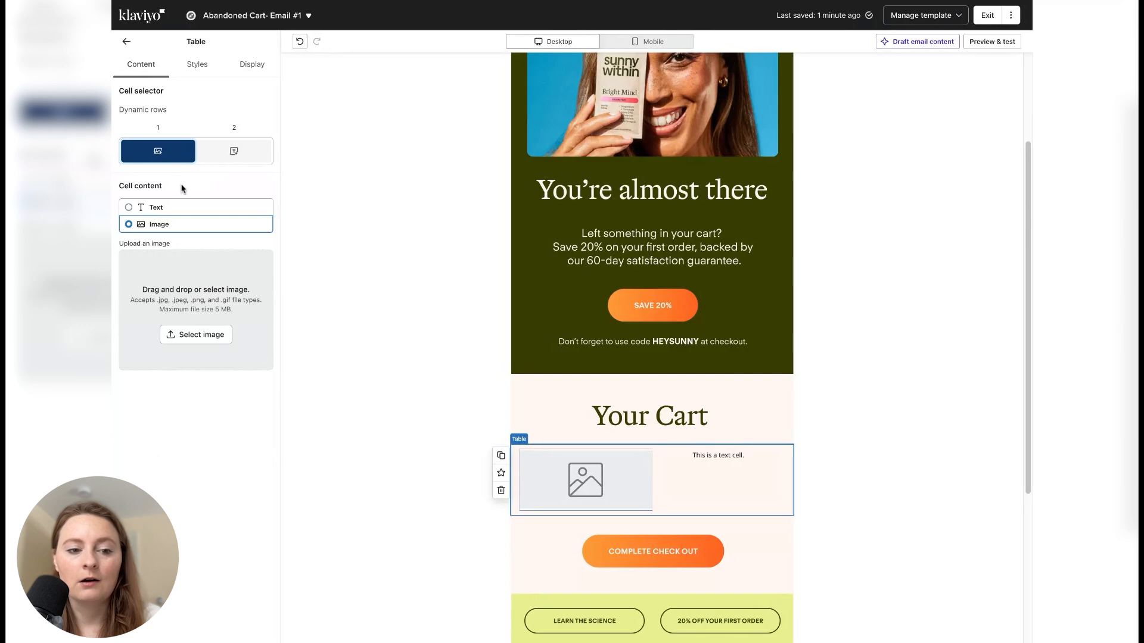
{"action": "left_click", "coordinate": [198, 342]}
{"action": "left_click", "coordinate": [316, 68]}
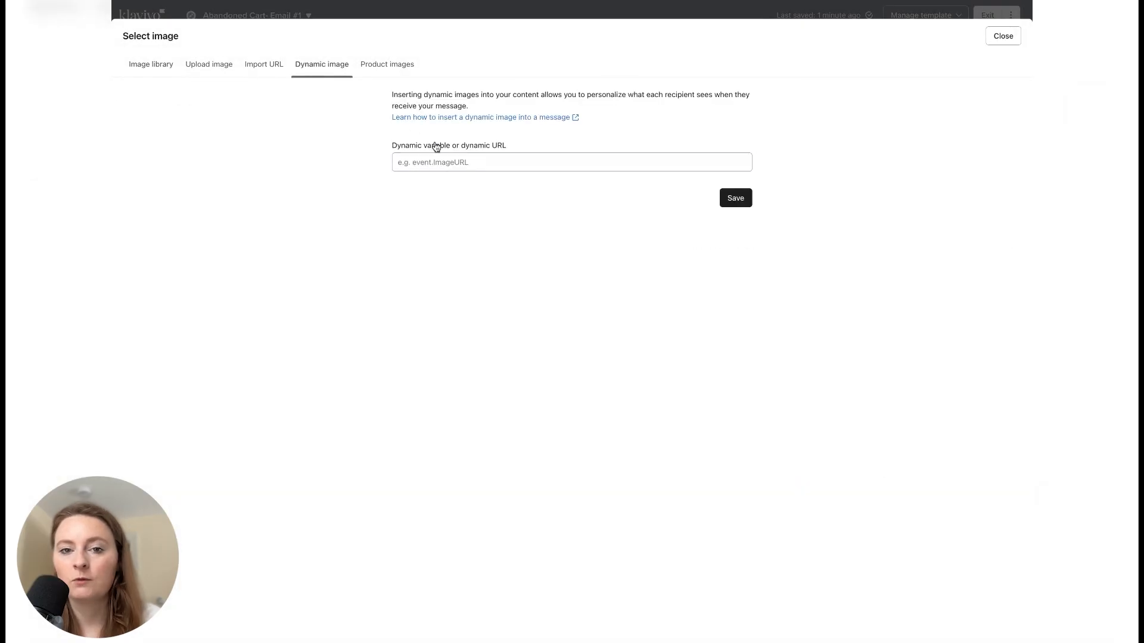
{"action": "left_click", "coordinate": [436, 166]}
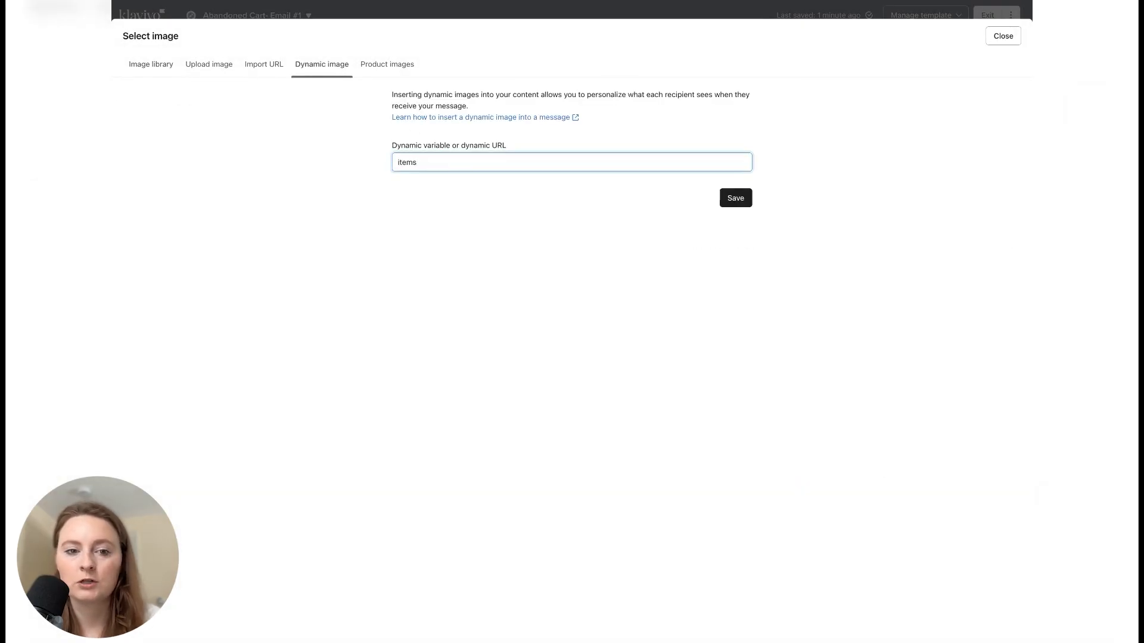
{"action": "left_click", "coordinate": [1003, 36]}
- Copy the src variable of the first line item's first product image from the preview's event properties and return to the editor
{"action": "left_click", "coordinate": [1006, 43]}
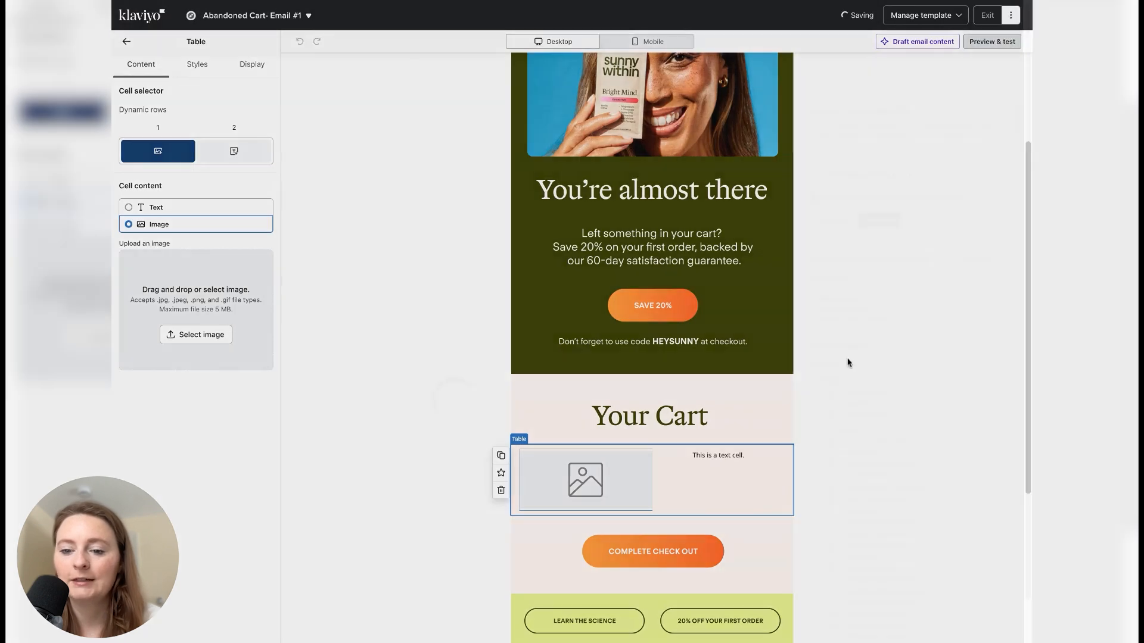
{"action": "scroll", "coordinate": [863, 471], "scroll_direction": "down", "scroll_amount": 5}
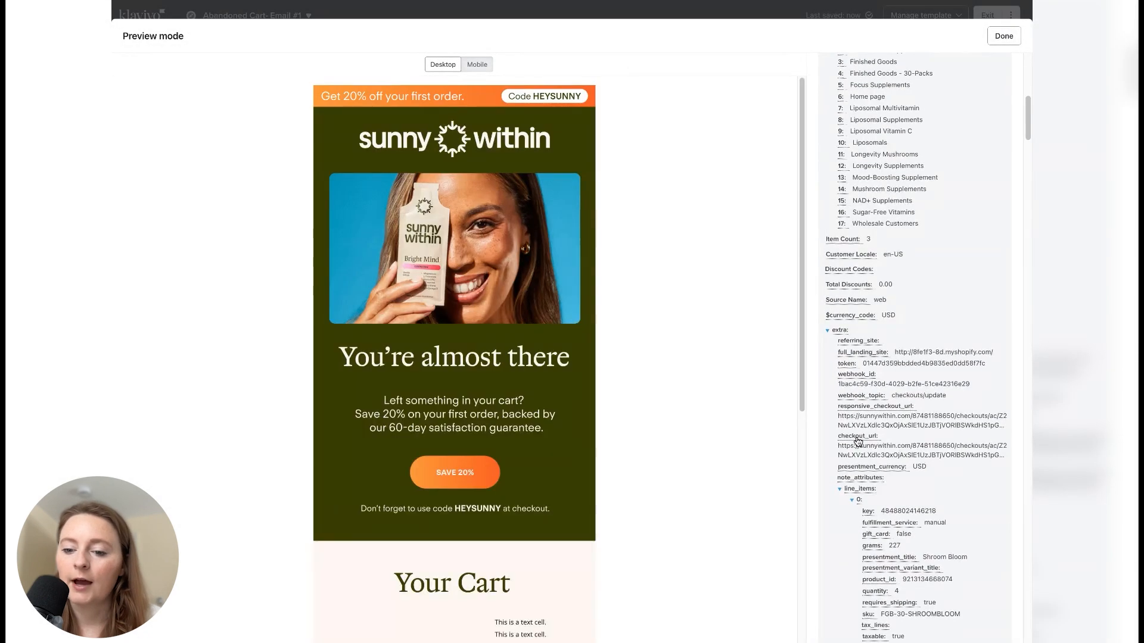
{"action": "scroll", "coordinate": [858, 444], "scroll_direction": "down", "scroll_amount": 10}
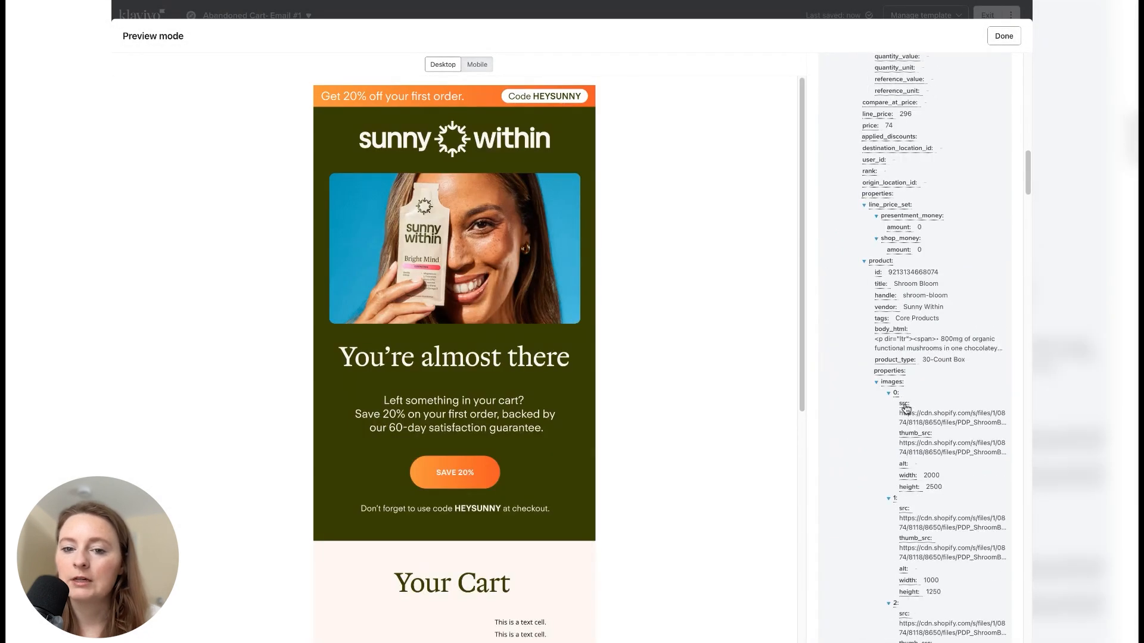
{"action": "left_click", "coordinate": [904, 410]}
{"action": "left_click", "coordinate": [1003, 36]}
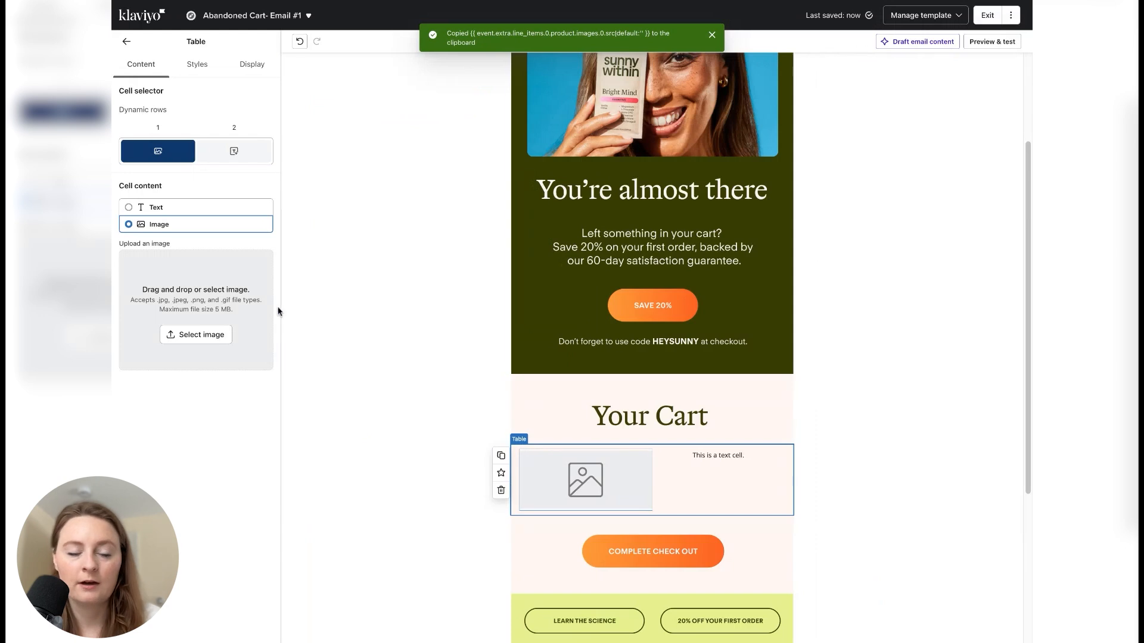
- Paste the copied image variable as the dynamic image source of the table's first cell
{"action": "left_click", "coordinate": [205, 334]}
{"action": "left_click", "coordinate": [322, 64]}
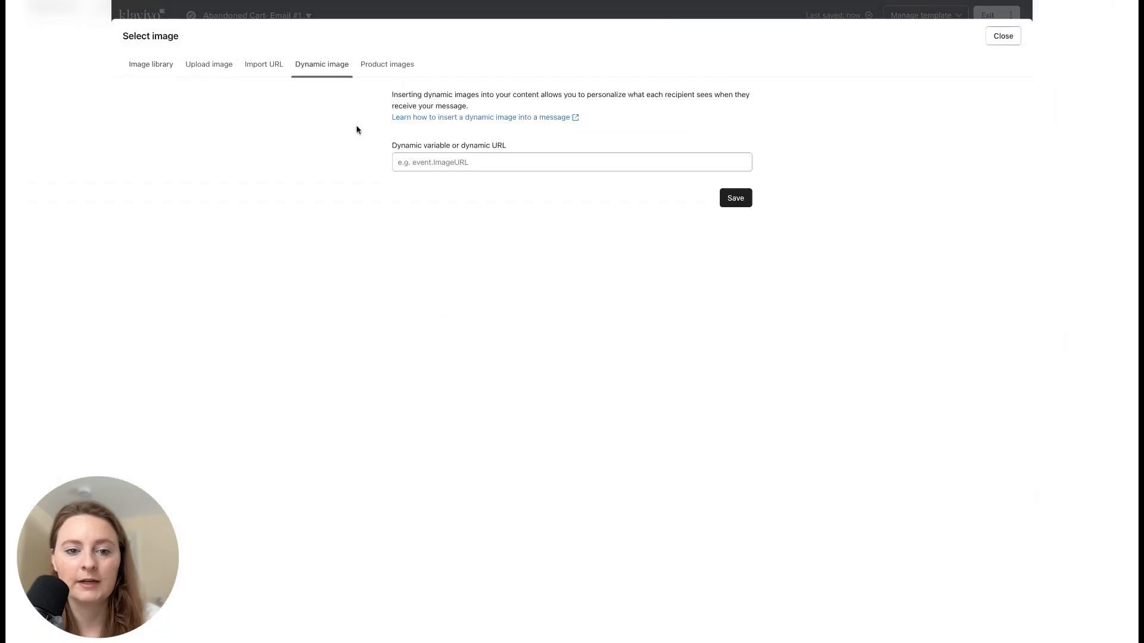
{"action": "left_click", "coordinate": [417, 163]}
{"action": "key", "text": "ctrl+v"}
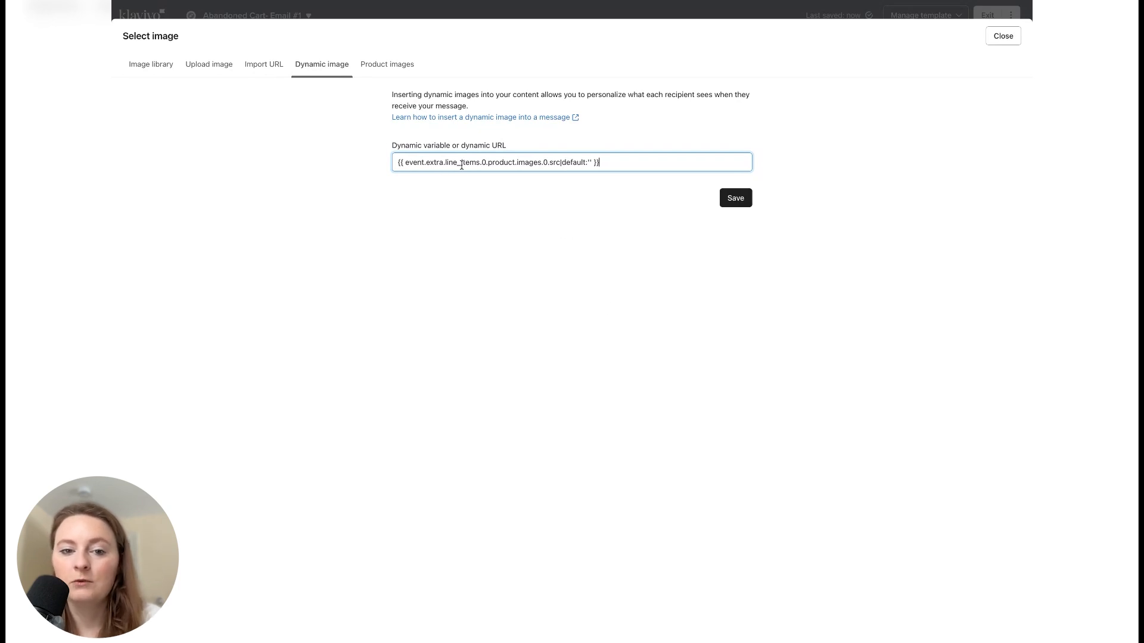
- Trim the dynamic image variable to {{ item.product.images.0.src|default:'' }}, using the row alias without the line item index
{"action": "left_click_drag", "start_coordinate": [461, 165], "coordinate": [405, 165]}
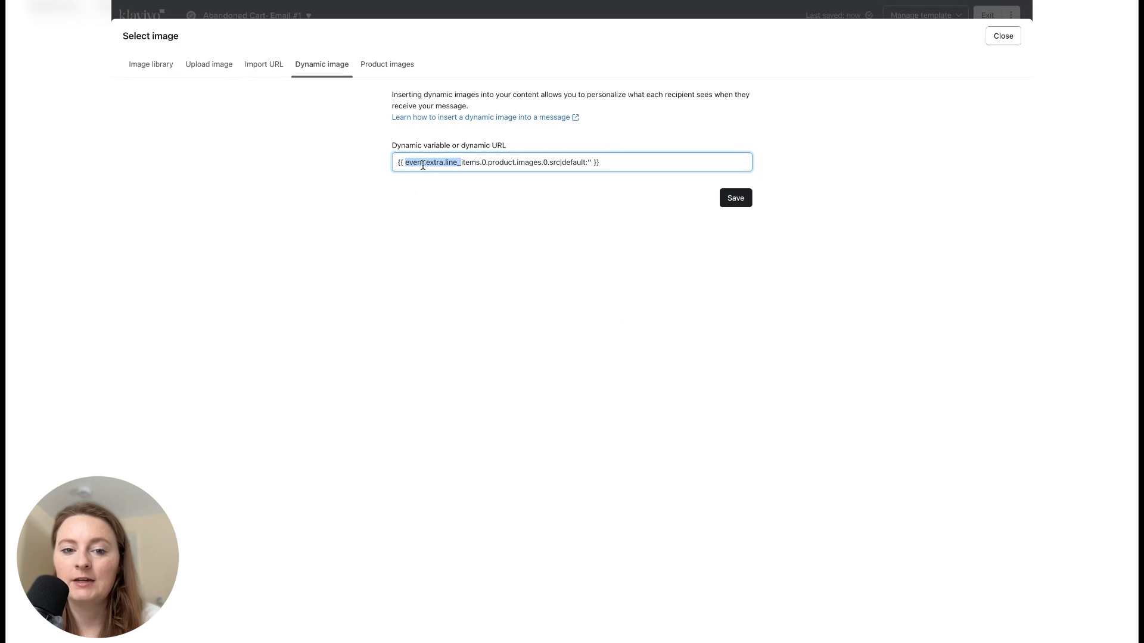
{"action": "key", "text": "BackSpace"}
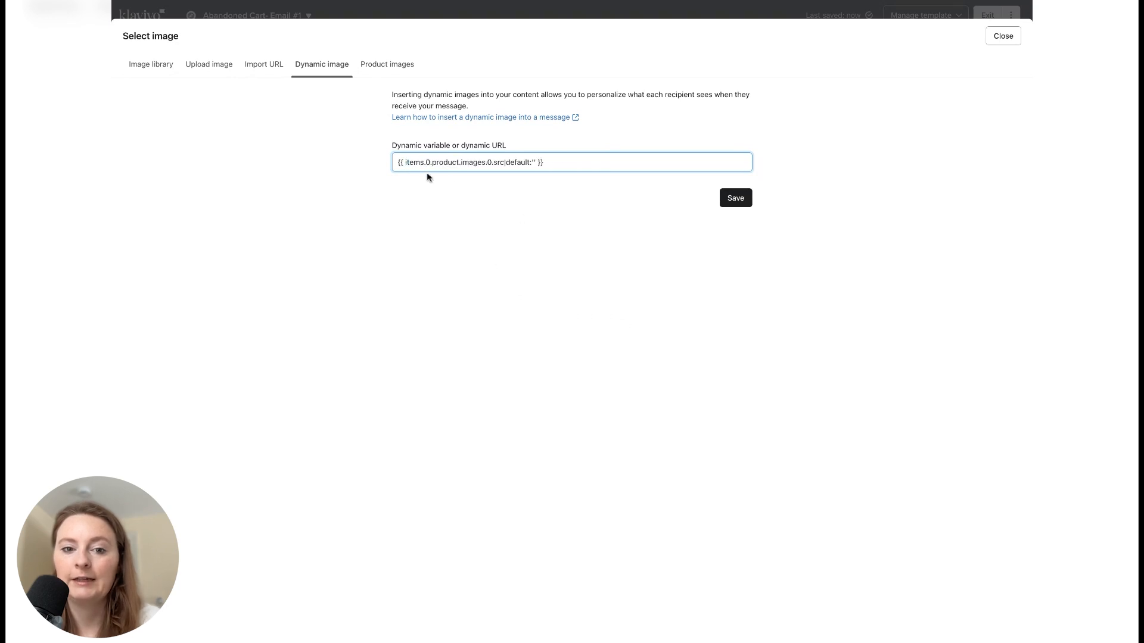
{"action": "left_click", "coordinate": [424, 162]}
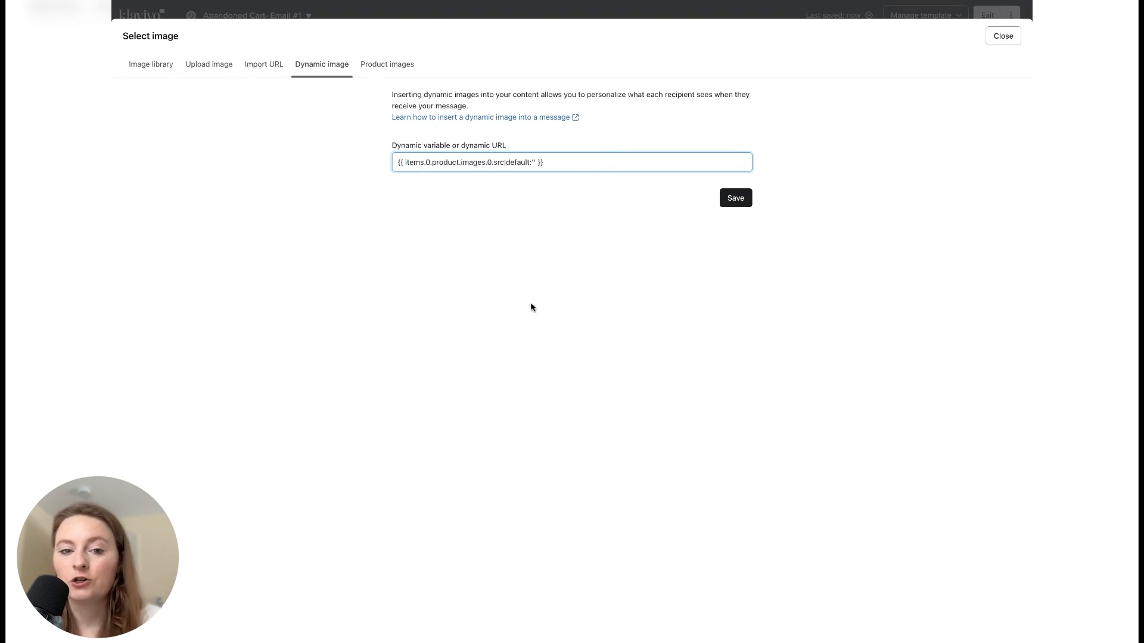
{"action": "key", "text": "BackSpace"}
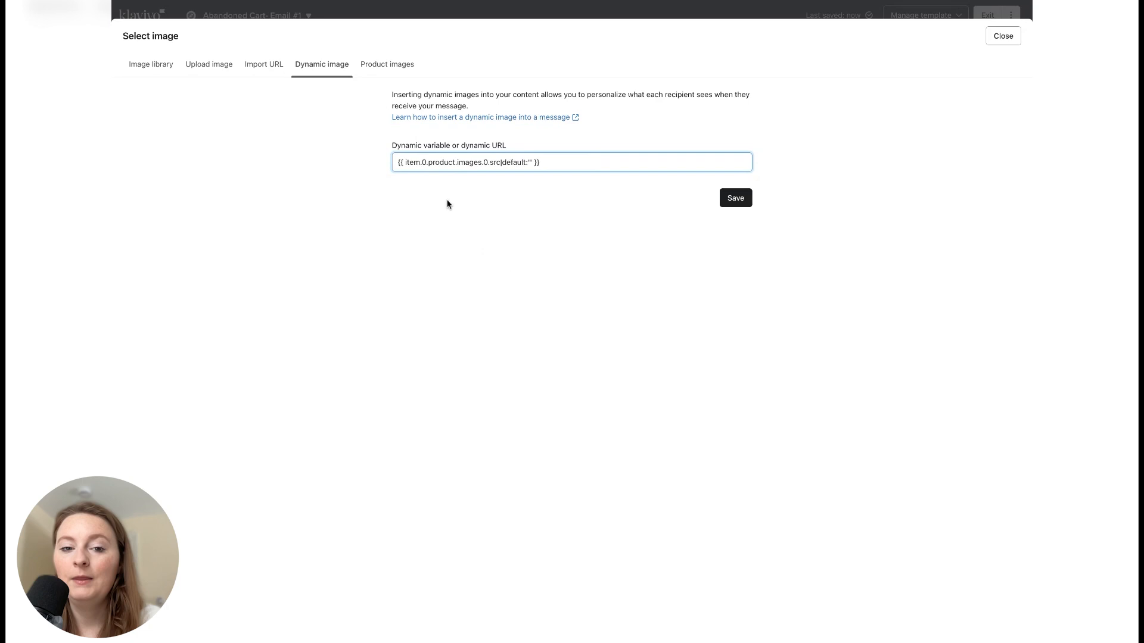
{"action": "left_click", "coordinate": [428, 163]}
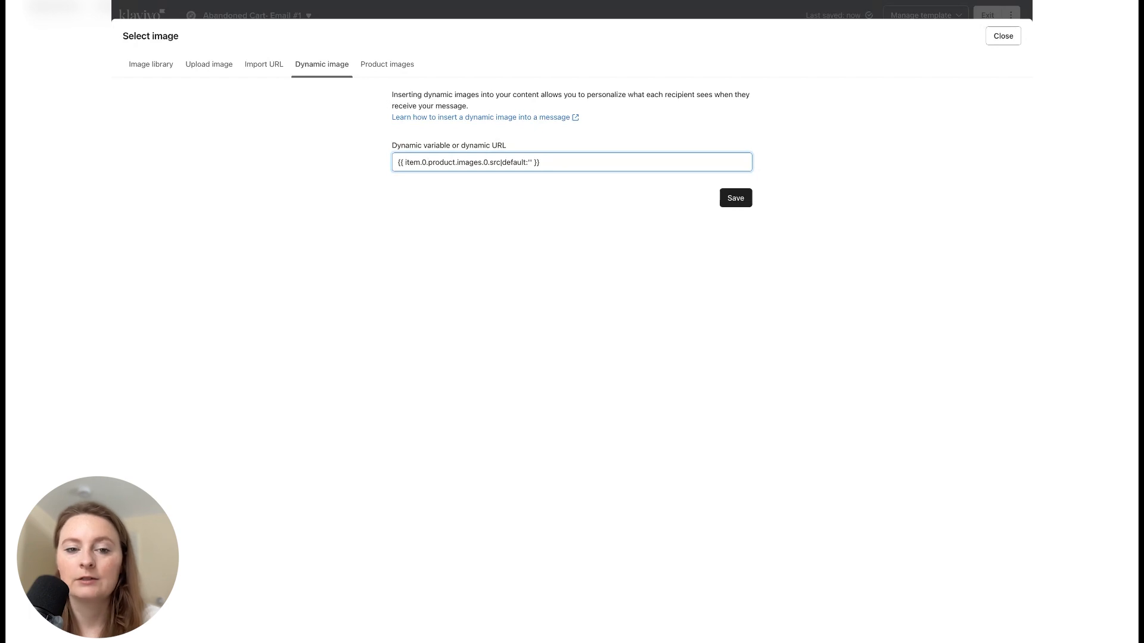
{"action": "key", "text": "BackSpace"}
{"action": "key", "text": "BackSpace"}
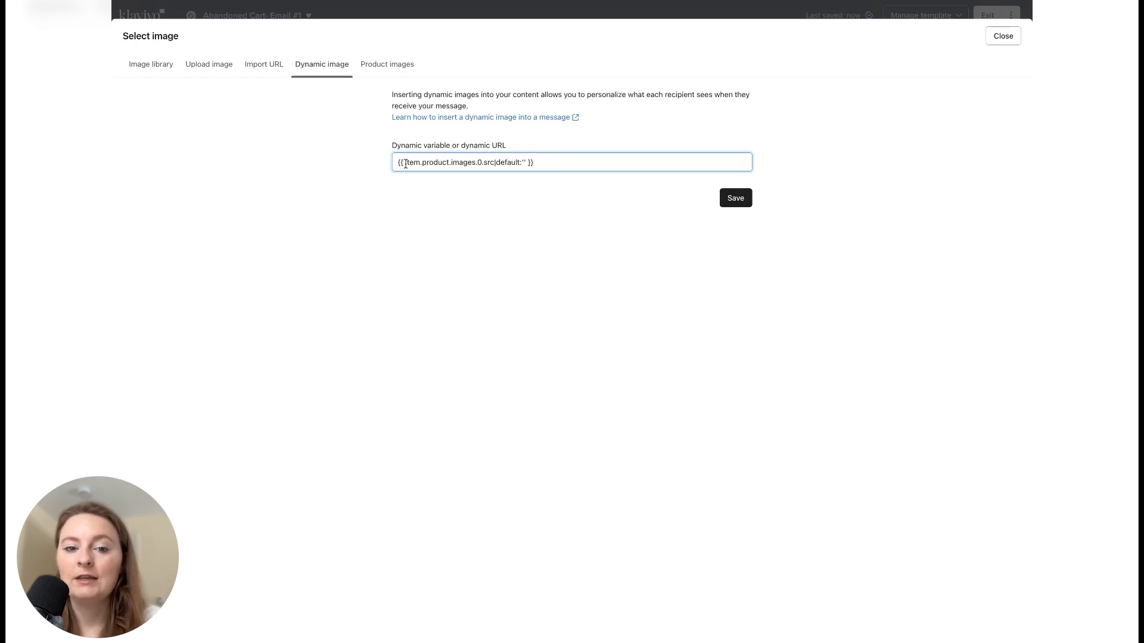
{"action": "left_click_drag", "start_coordinate": [405, 163], "coordinate": [421, 162]}
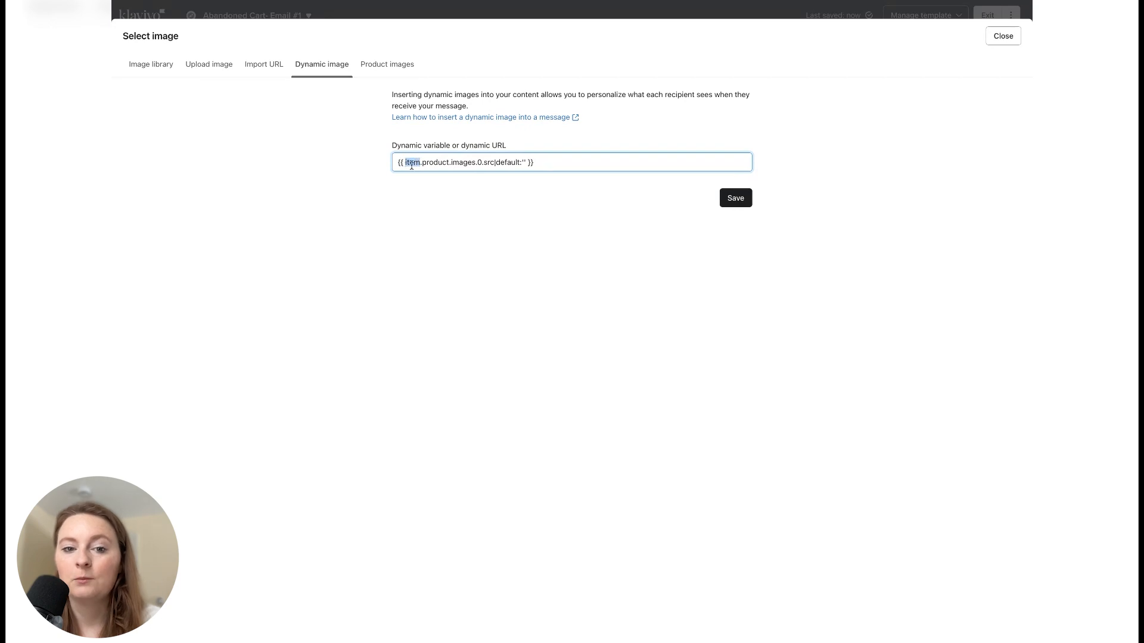
{"action": "left_click_drag", "start_coordinate": [476, 162], "coordinate": [477, 164]}
{"action": "left_click", "coordinate": [483, 168]}
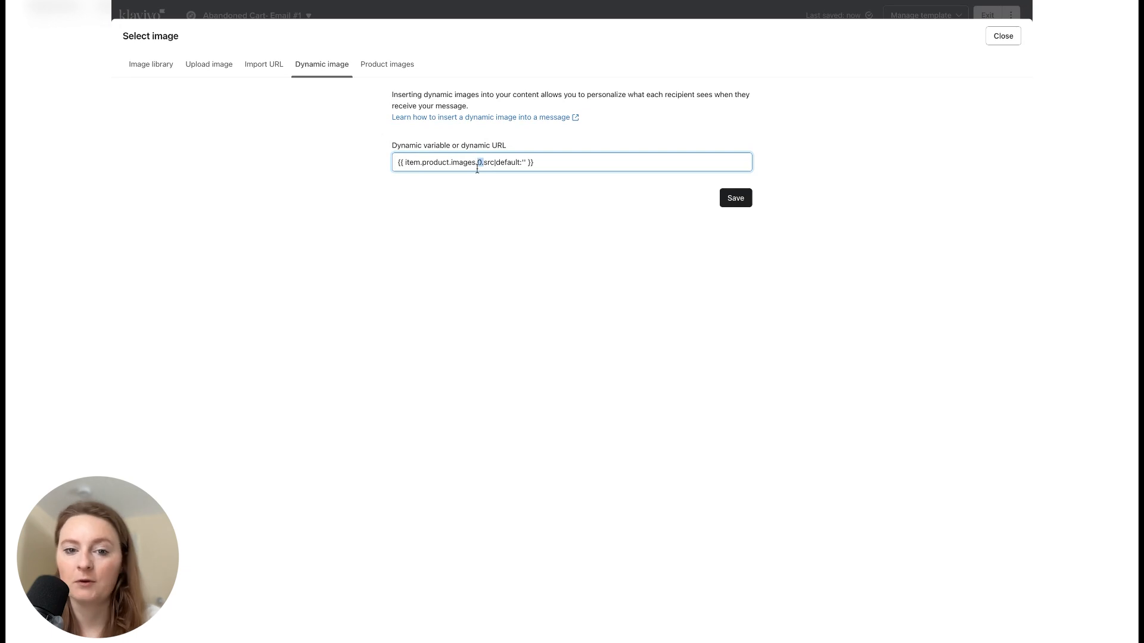
{"action": "left_click", "coordinate": [480, 163]}
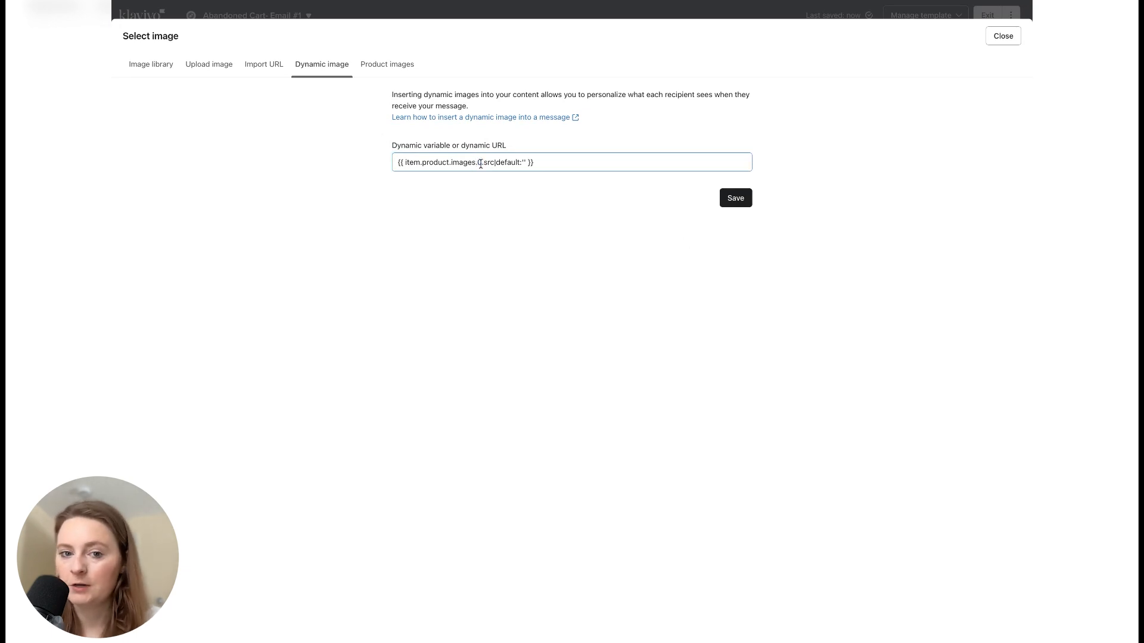
{"action": "left_click", "coordinate": [478, 162]}
{"action": "left_click", "coordinate": [494, 190]}
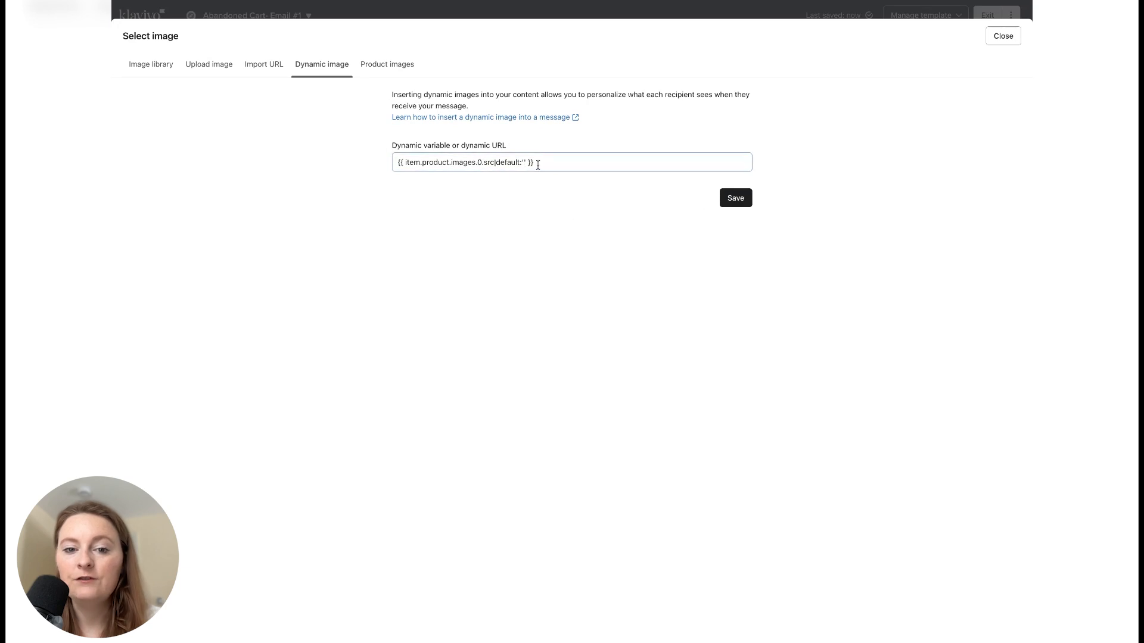
{"action": "left_click", "coordinate": [524, 162]}
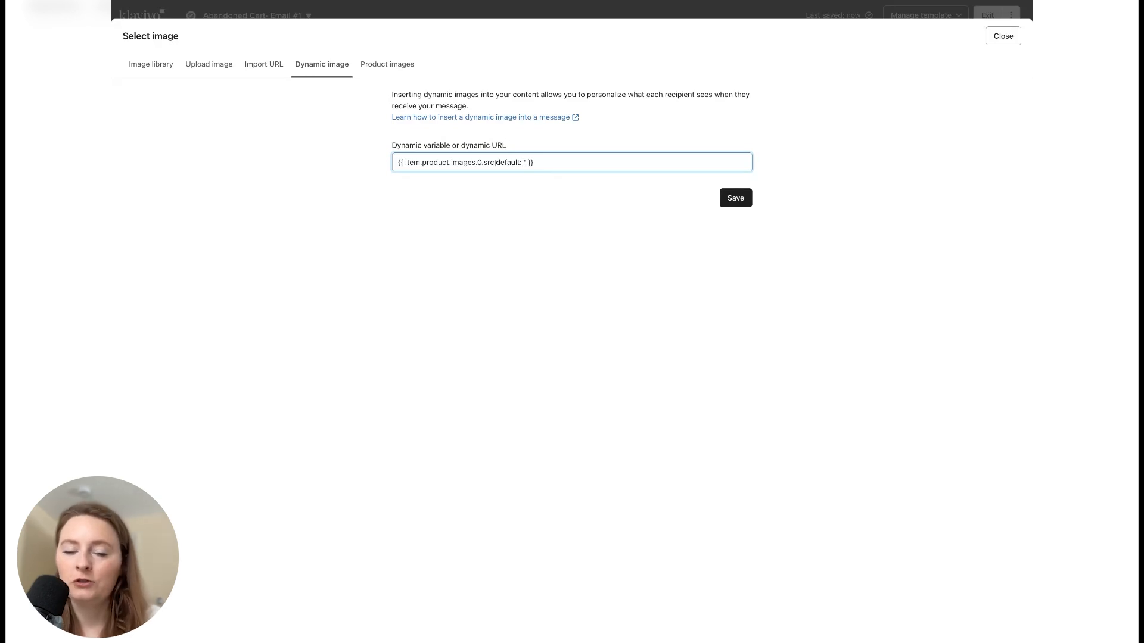
- Save the first cell's dynamic image and preview the email down to the product images under Your Cart
{"action": "left_click", "coordinate": [736, 198]}
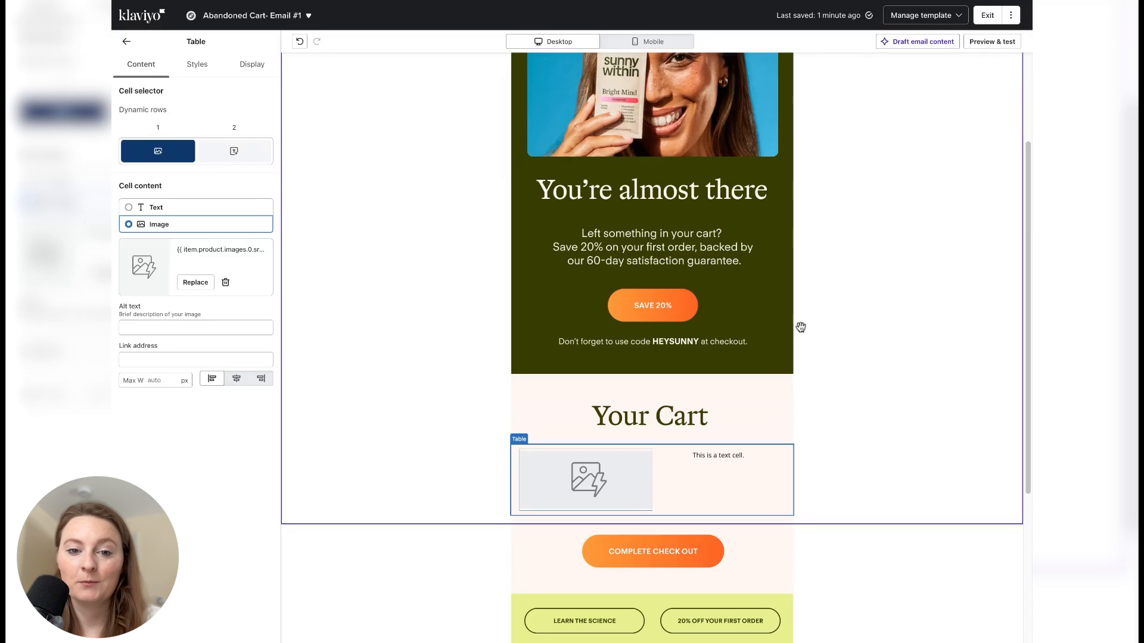
{"action": "left_click", "coordinate": [970, 120]}
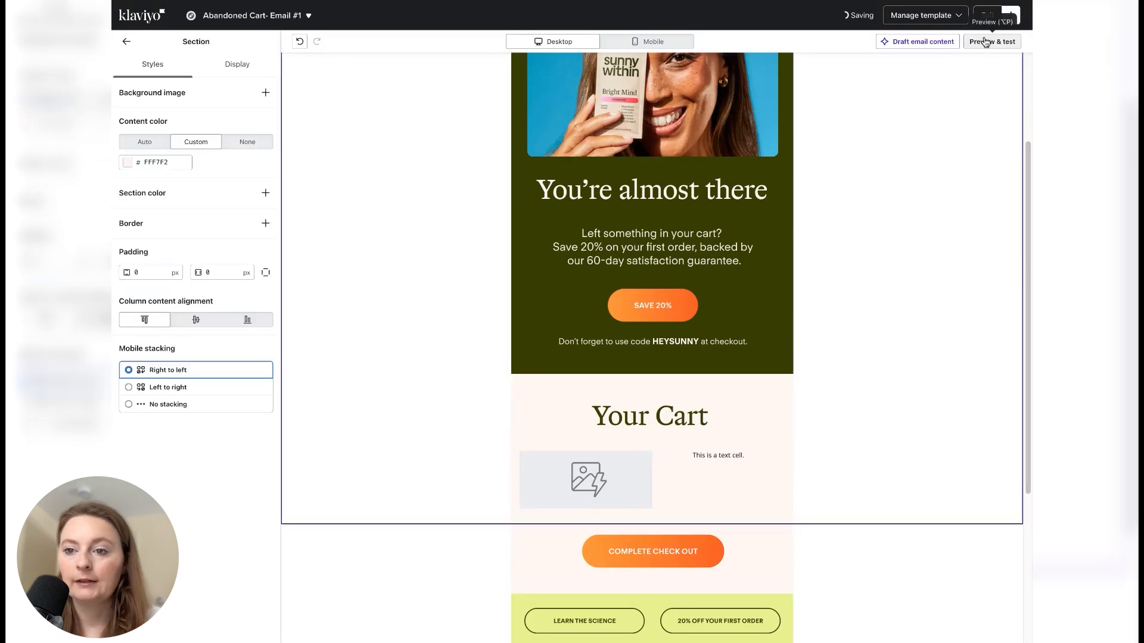
{"action": "left_click", "coordinate": [992, 41]}
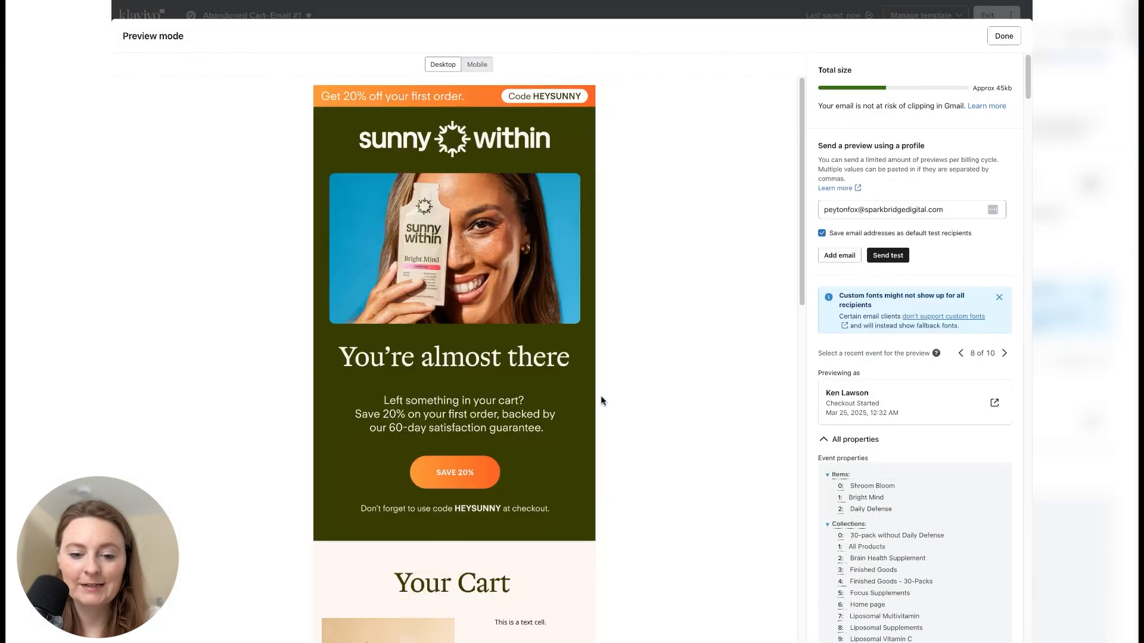
{"action": "scroll", "coordinate": [603, 398], "scroll_direction": "down", "scroll_amount": 3}
{"action": "scroll", "coordinate": [419, 450], "scroll_direction": "down", "scroll_amount": 5}
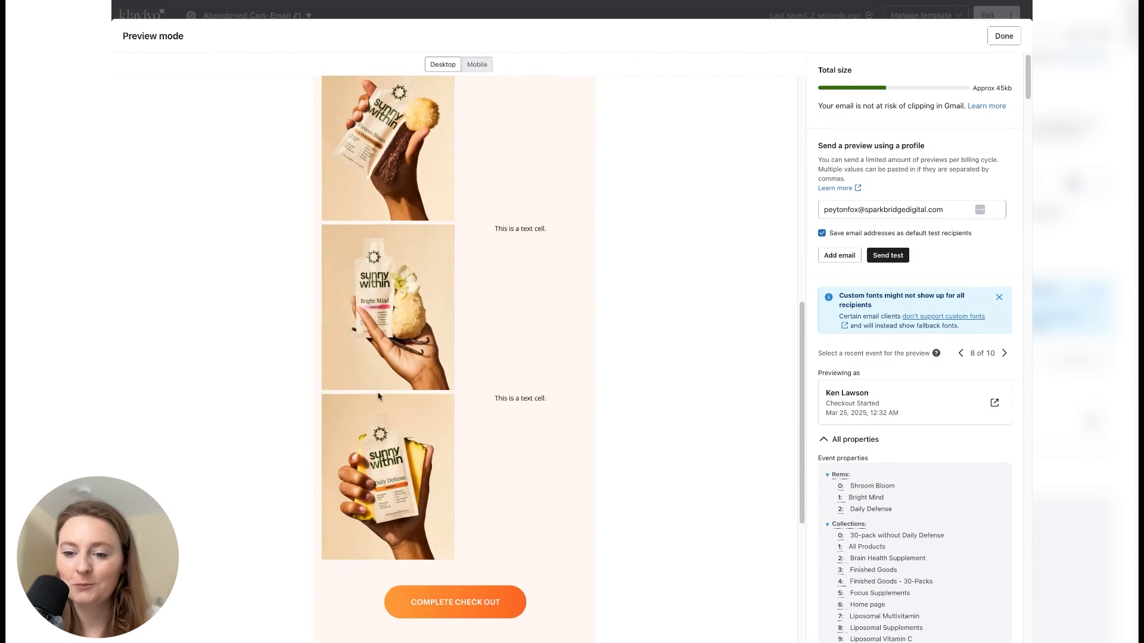
- Copy the first line item's product title variable from the preview's event properties and return to the editor
{"action": "scroll", "coordinate": [928, 473], "scroll_direction": "down", "scroll_amount": 3}
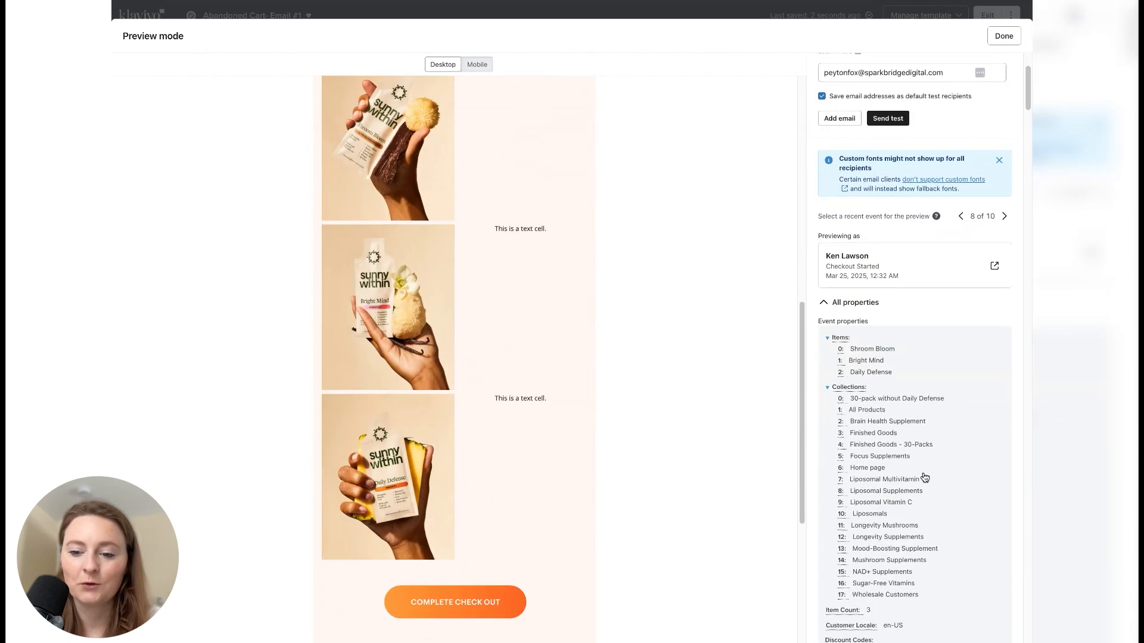
{"action": "scroll", "coordinate": [937, 401], "scroll_direction": "down", "scroll_amount": 7}
{"action": "scroll", "coordinate": [941, 399], "scroll_direction": "down", "scroll_amount": 10}
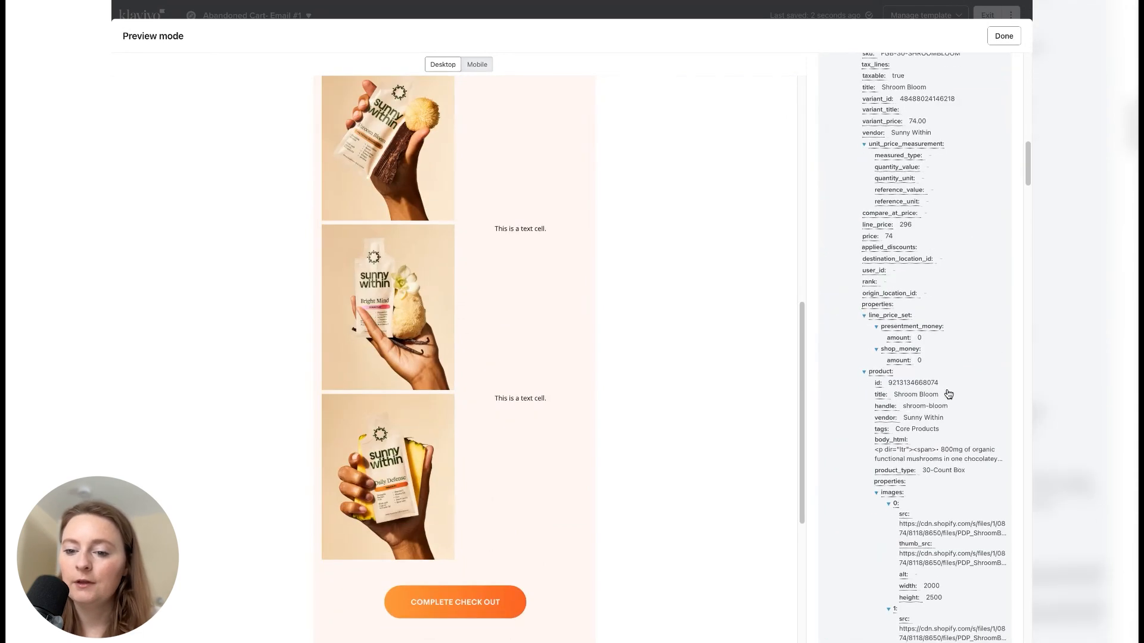
{"action": "left_click", "coordinate": [880, 395]}
{"action": "left_click", "coordinate": [1003, 36]}
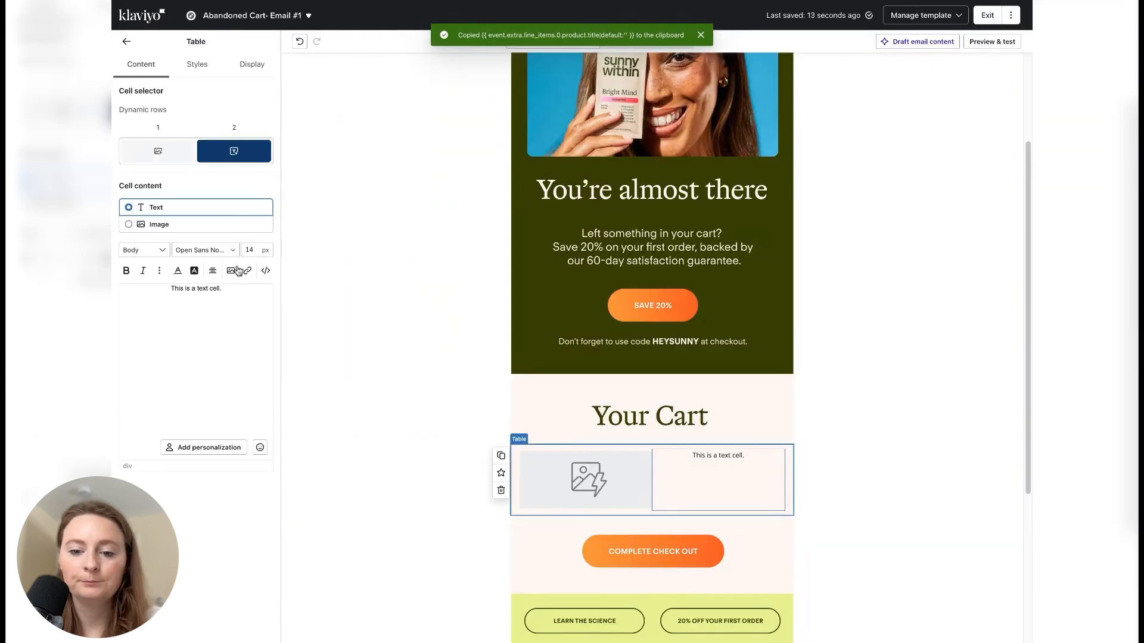
- Replace the placeholder text in the table's second cell with the copied product title variable
{"action": "triple_click", "coordinate": [229, 290]}
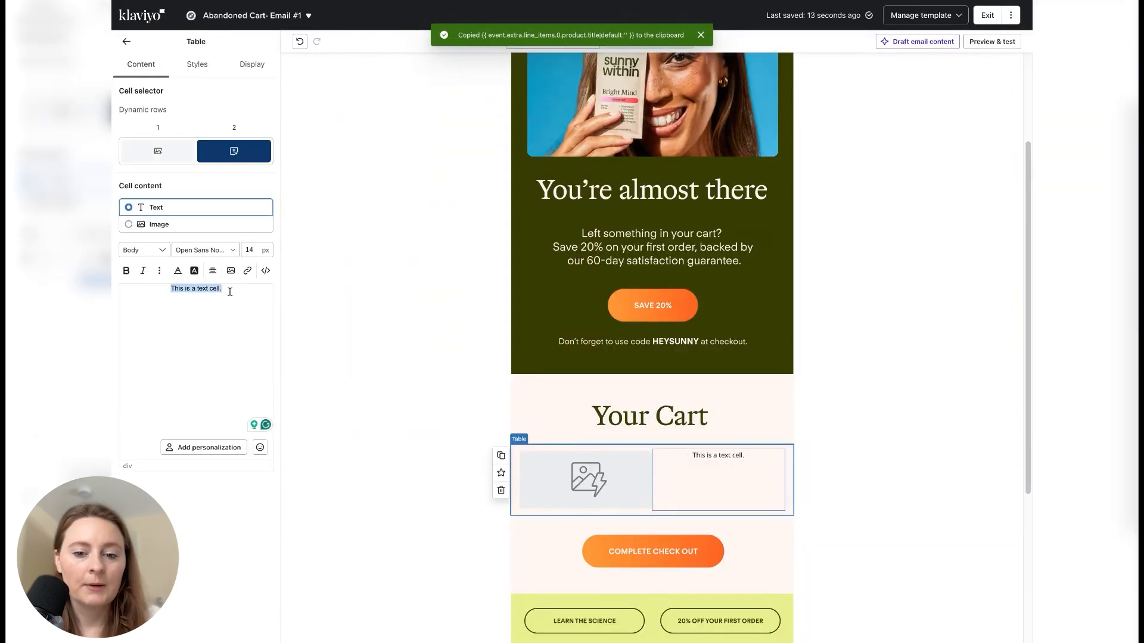
{"action": "key", "text": "ctrl+v"}
{"action": "left_click", "coordinate": [619, 351]}
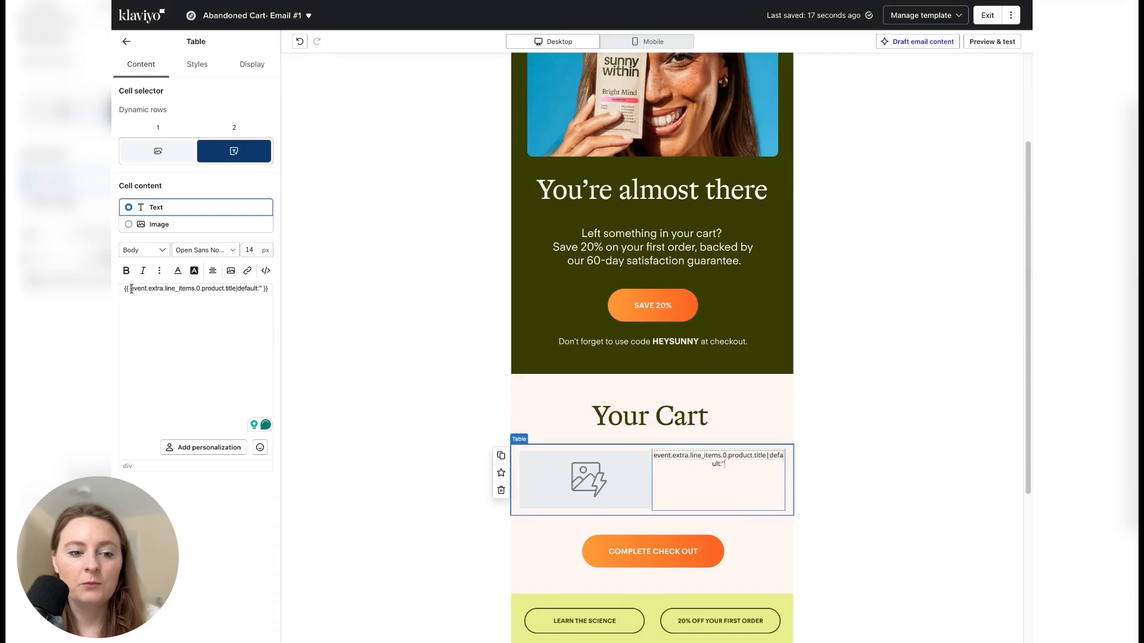
- Trim the second cell's title variable to {{ item.product.title|default:'' }}
{"action": "left_click_drag", "start_coordinate": [130, 290], "coordinate": [179, 290]}
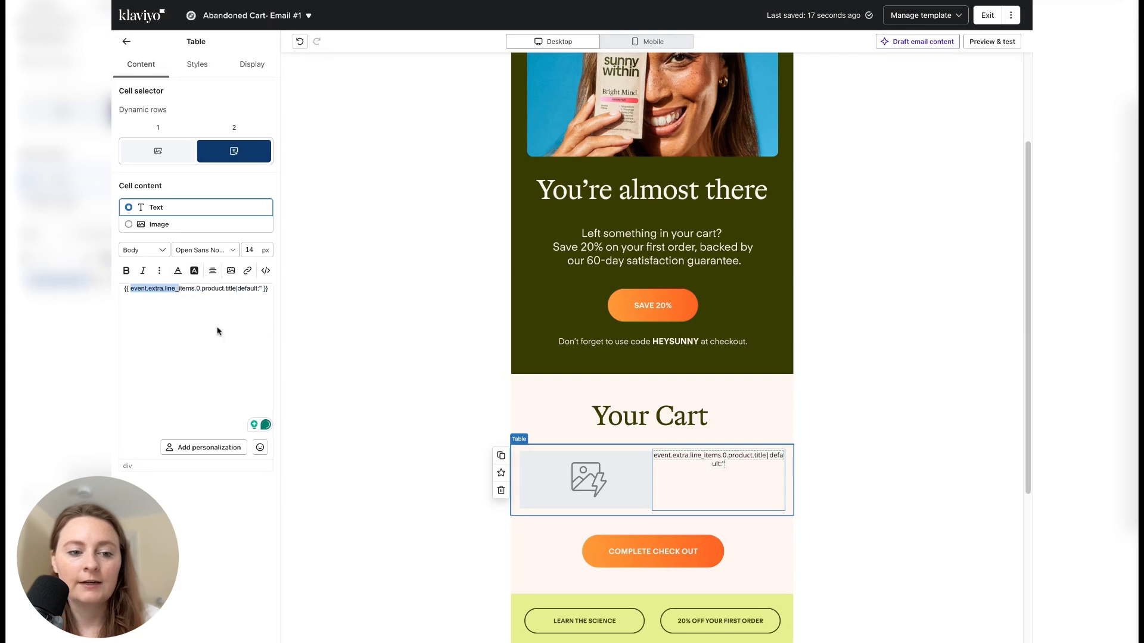
{"action": "key", "text": "BackSpace"}
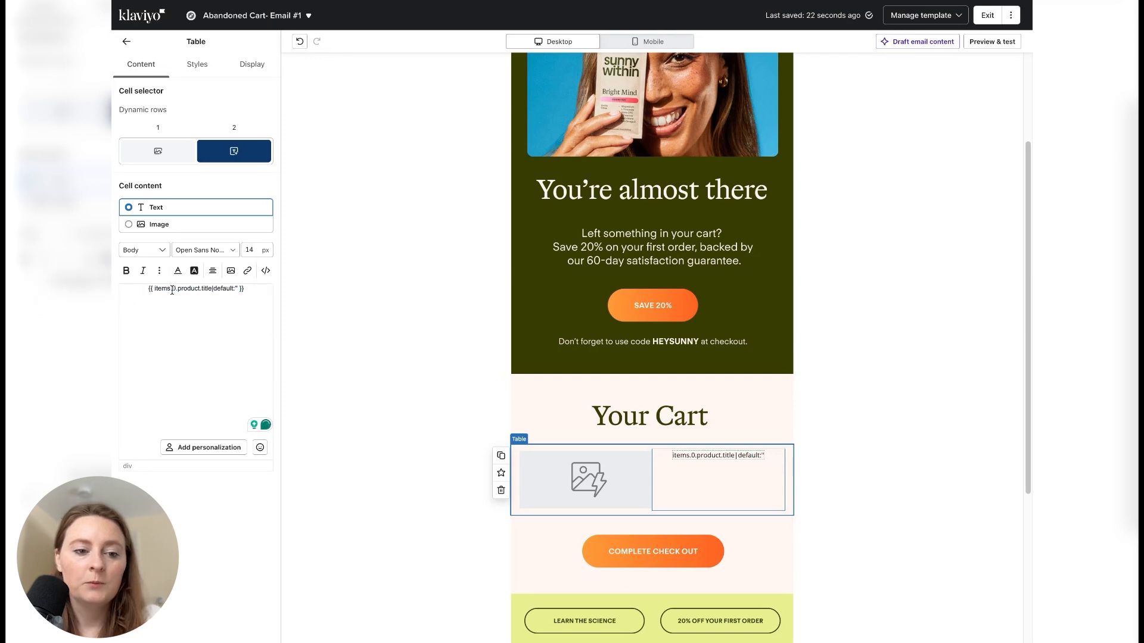
{"action": "left_click", "coordinate": [172, 290]}
{"action": "key", "text": "BackSpace"}
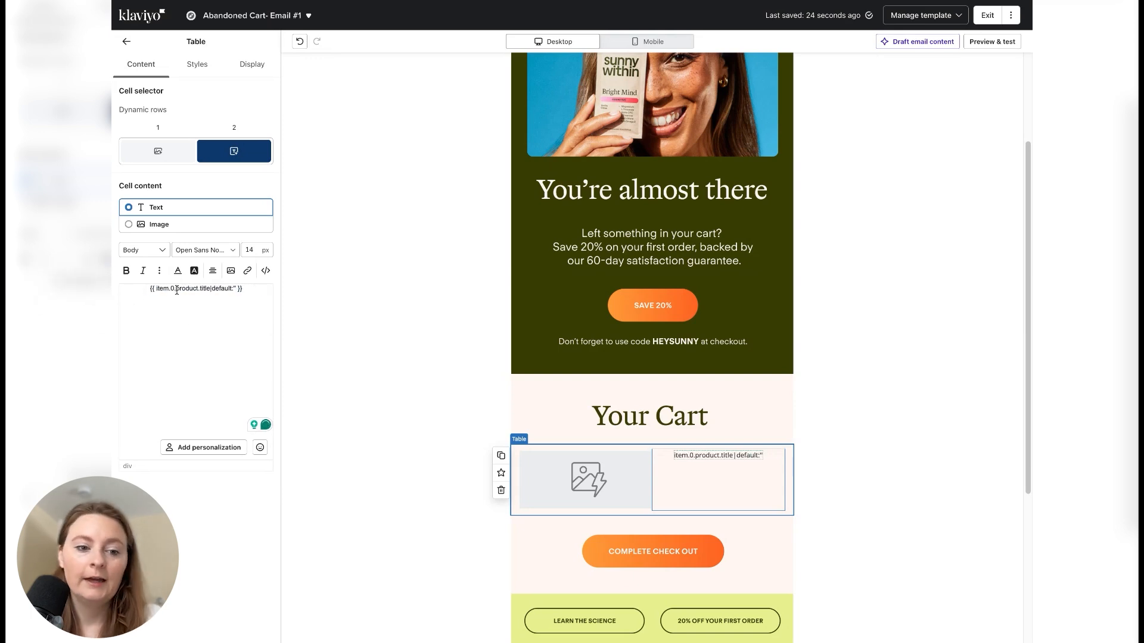
{"action": "key", "text": "Delete"}
{"action": "key", "text": "Delete"}
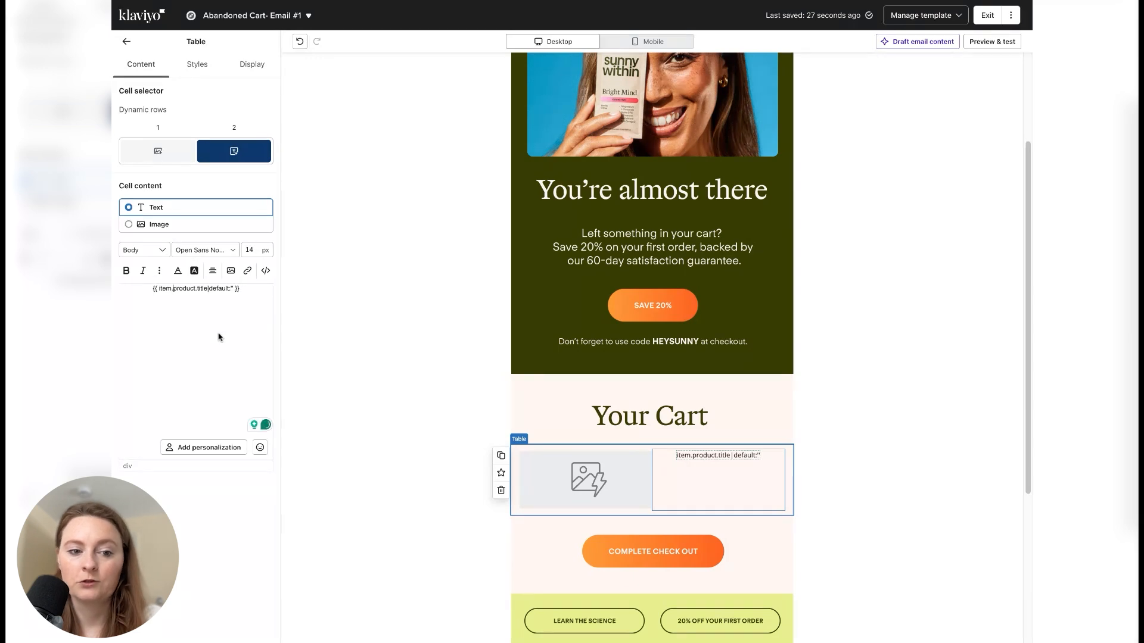
- Set the product title variable's font size to 18 px and make it bold
{"action": "triple_click", "coordinate": [222, 288]}
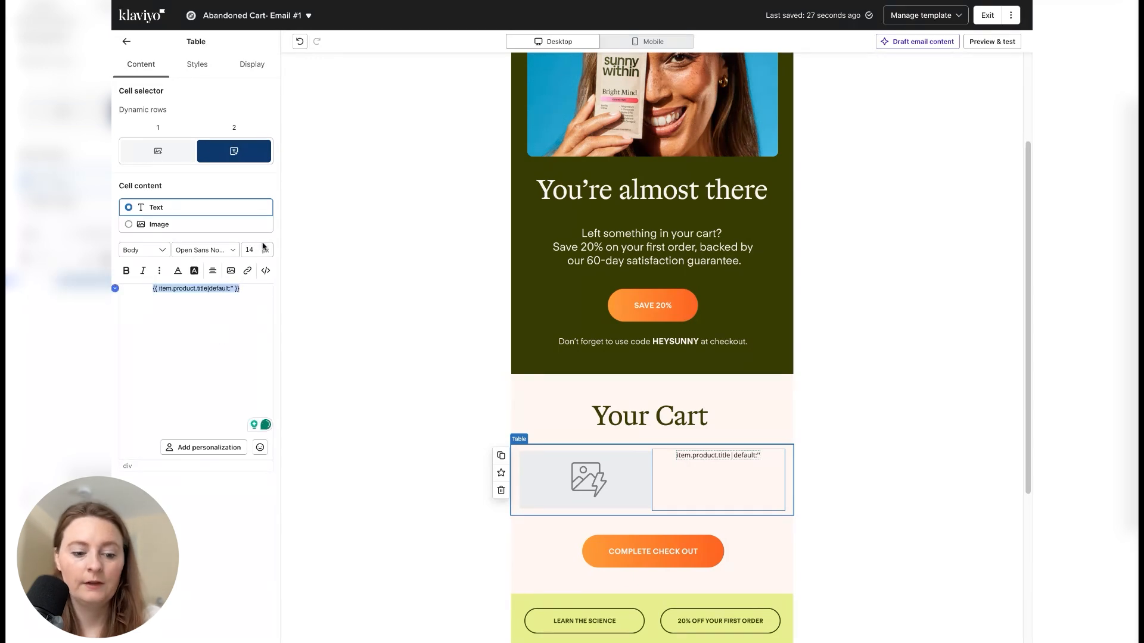
{"action": "double_click", "coordinate": [250, 250]}
{"action": "type", "text": "2"}
{"action": "key", "text": "BackSpace"}
{"action": "type", "text": "18"}
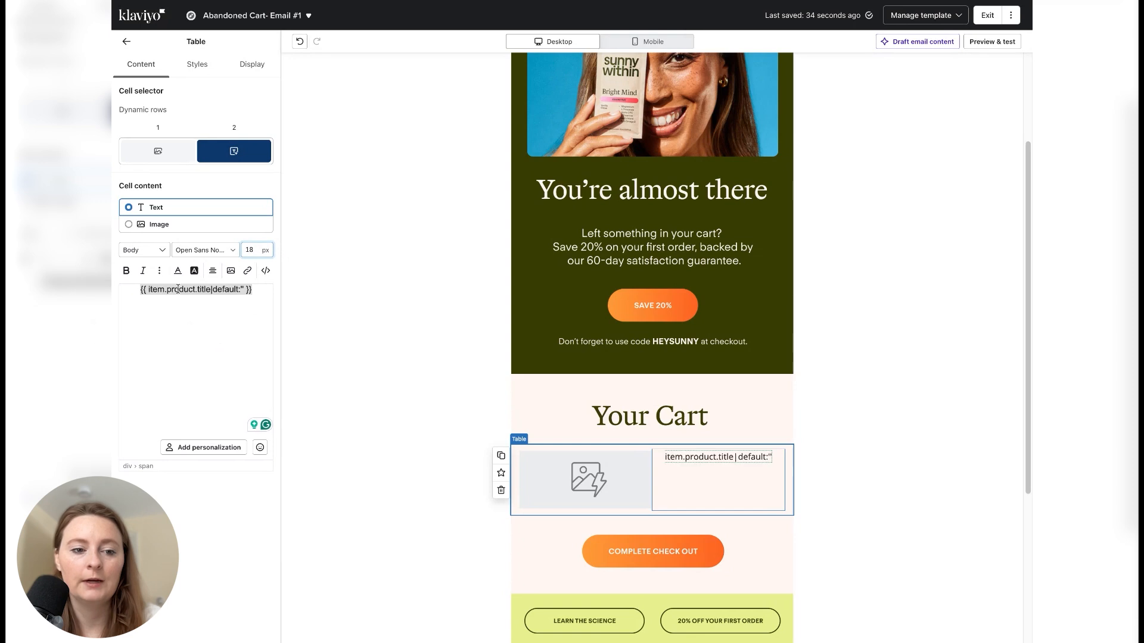
{"action": "left_click", "coordinate": [126, 271]}
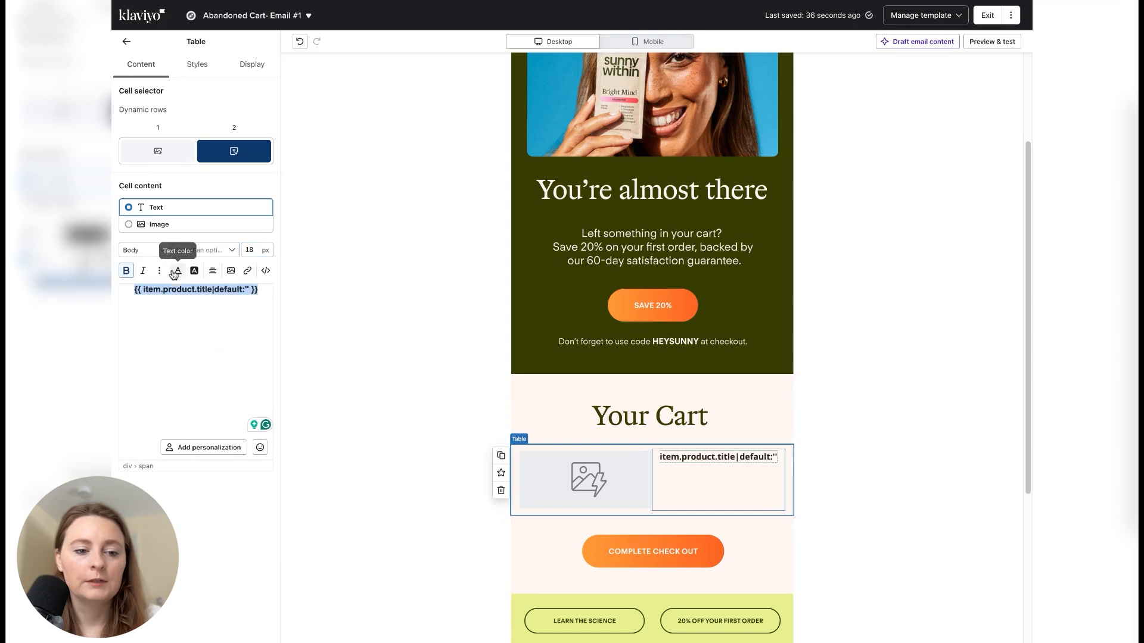
- Change the product title variable's text color to the email's dark olive green
{"action": "left_click", "coordinate": [178, 271]}
{"action": "left_click", "coordinate": [191, 415]}
{"action": "left_click", "coordinate": [176, 324]}
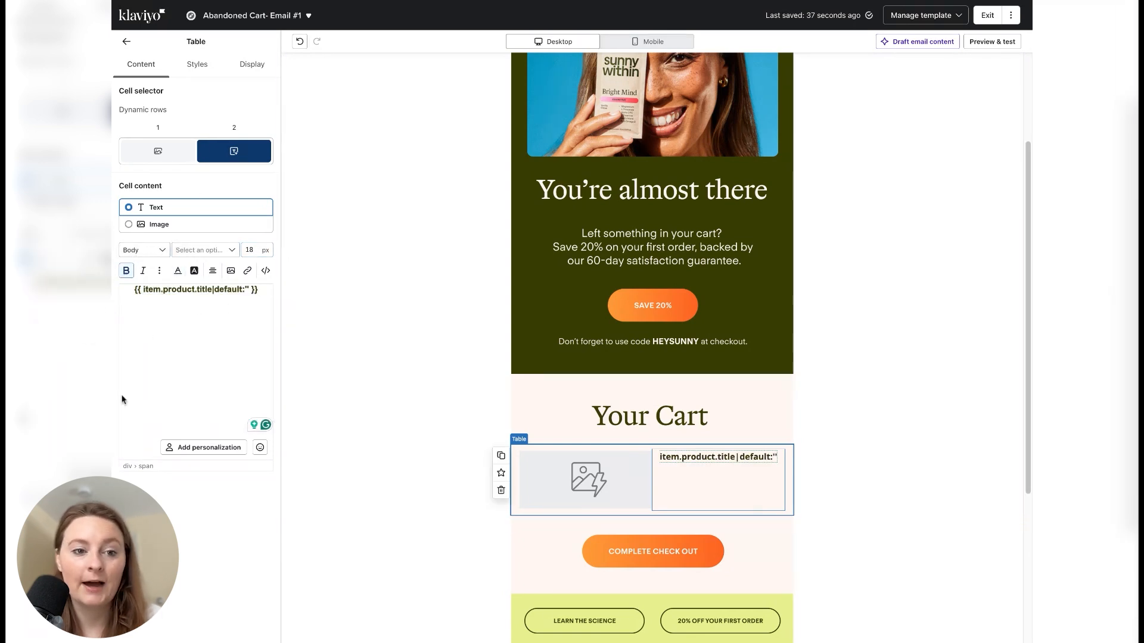
- Vertically center the content of the cart table's cells
{"action": "left_click", "coordinate": [199, 72]}
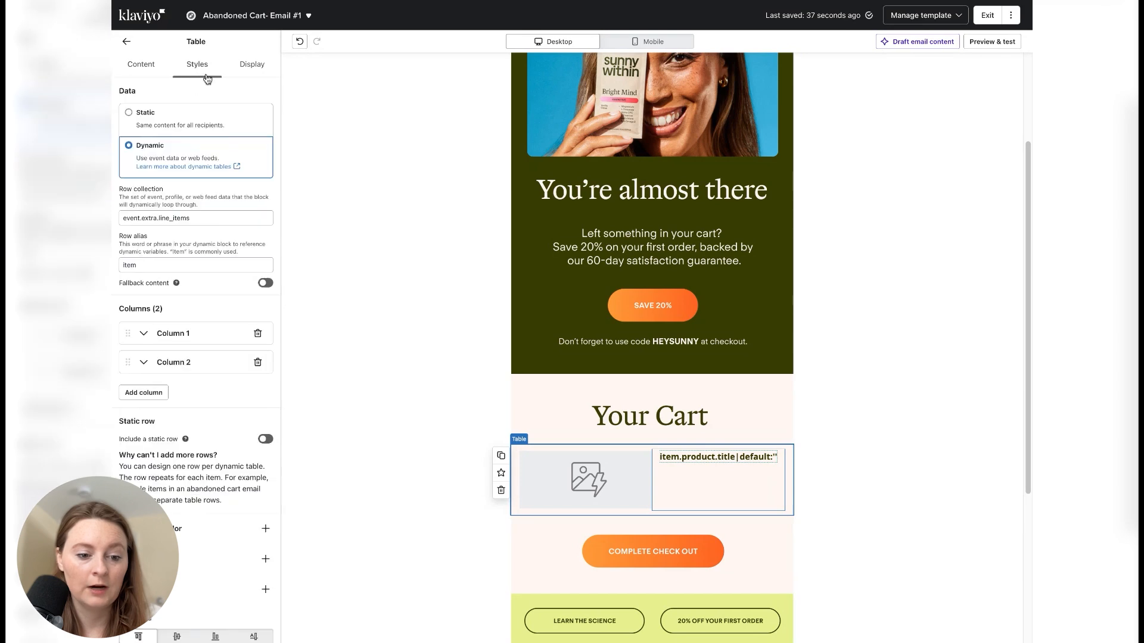
{"action": "scroll", "coordinate": [216, 424], "scroll_direction": "down", "scroll_amount": 3}
{"action": "left_click", "coordinate": [177, 462]}
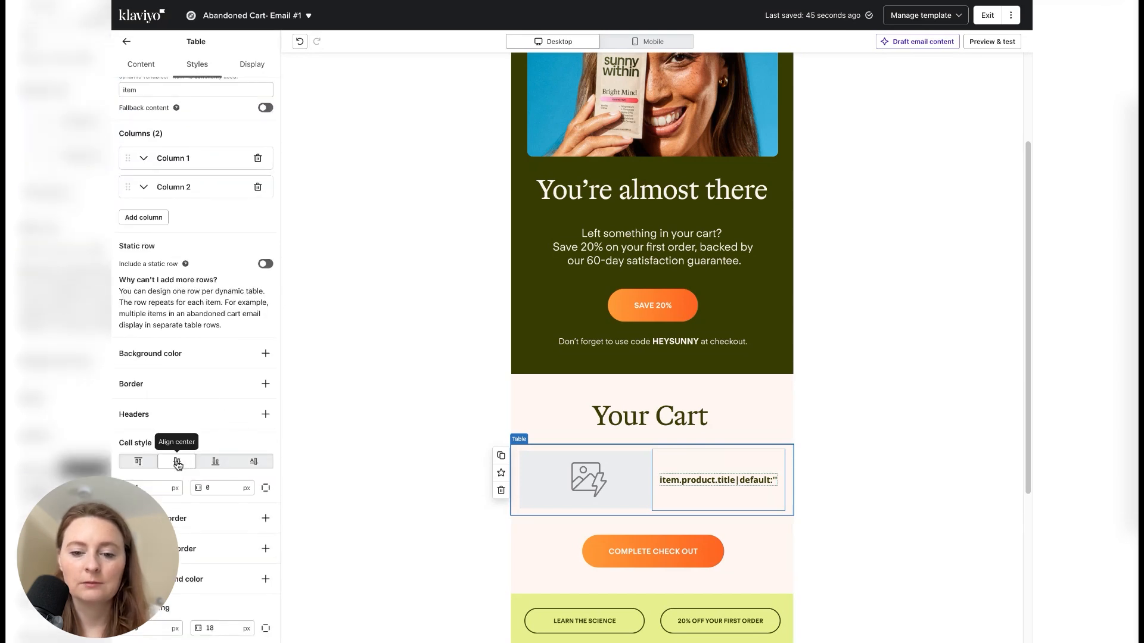
{"action": "left_click", "coordinate": [140, 66]}
{"action": "left_click", "coordinate": [366, 327]}
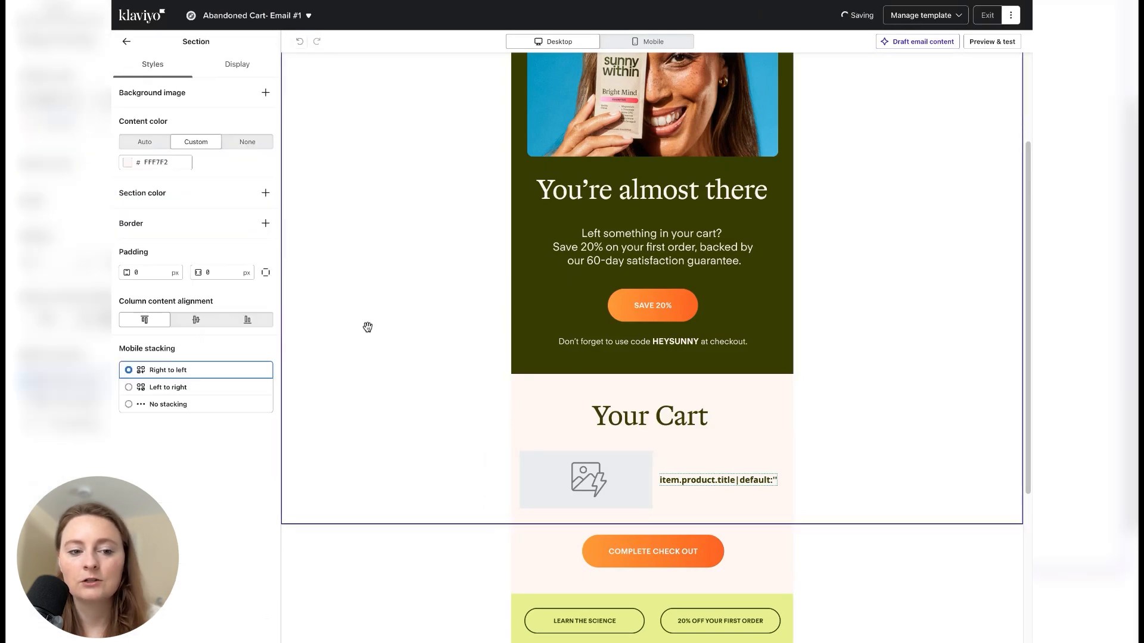
- Preview the email and check the images and titles of the cart table's line items
{"action": "left_click", "coordinate": [998, 44]}
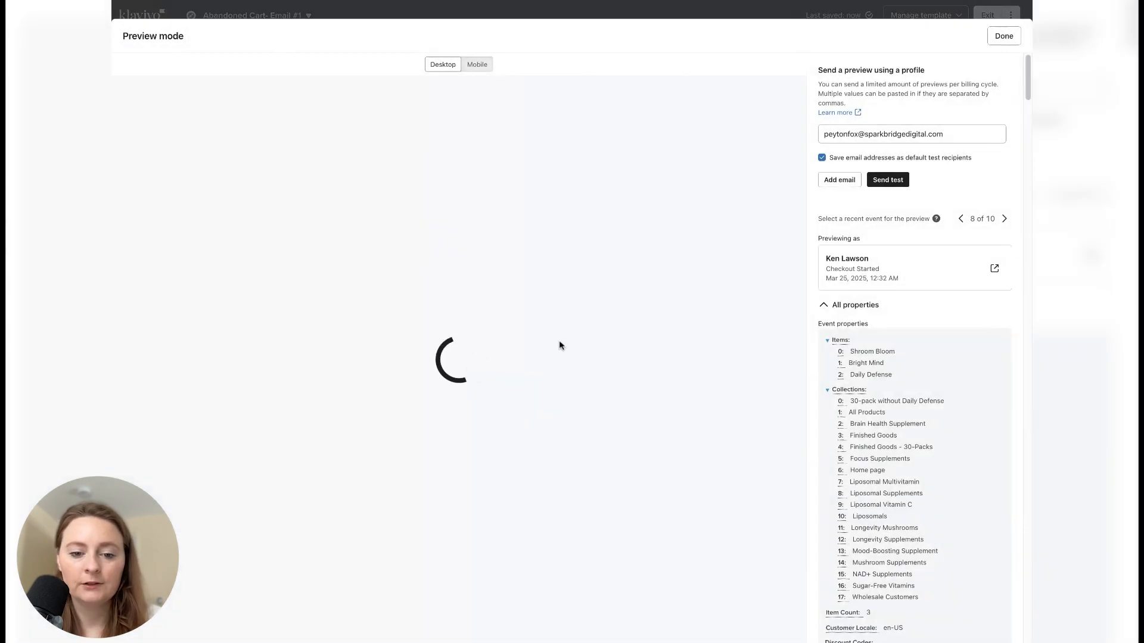
{"action": "scroll", "coordinate": [558, 365], "scroll_direction": "down", "scroll_amount": 6}
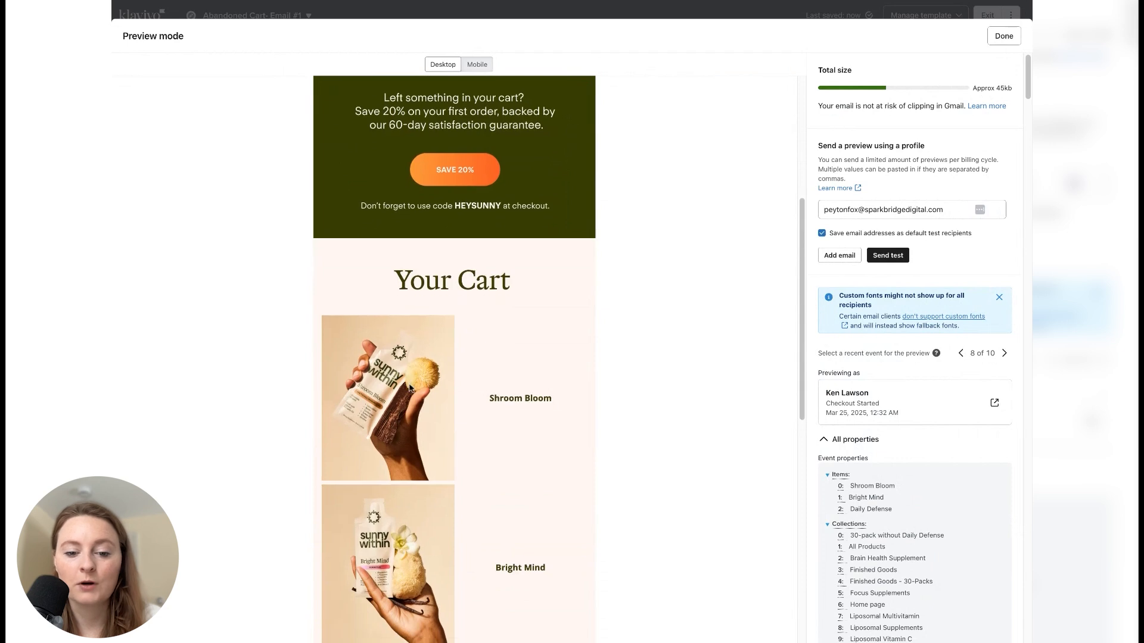
{"action": "scroll", "coordinate": [529, 468], "scroll_direction": "down", "scroll_amount": 3}
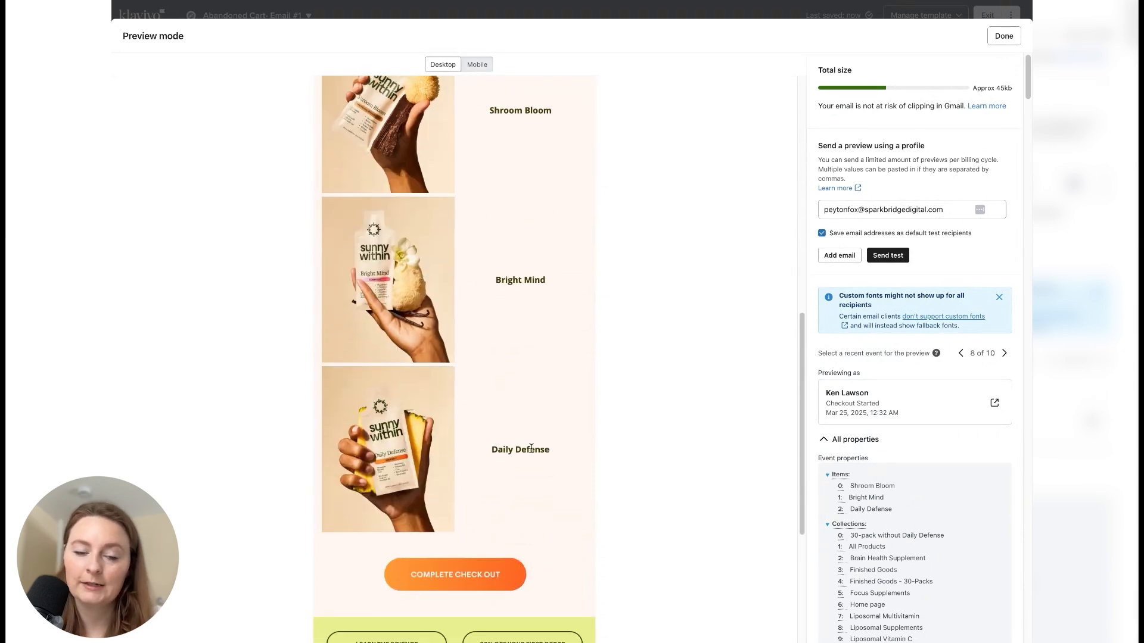
- Copy the checkout_url variable from the preview's event properties and return to the editor
{"action": "scroll", "coordinate": [914, 518], "scroll_direction": "down", "scroll_amount": 15}
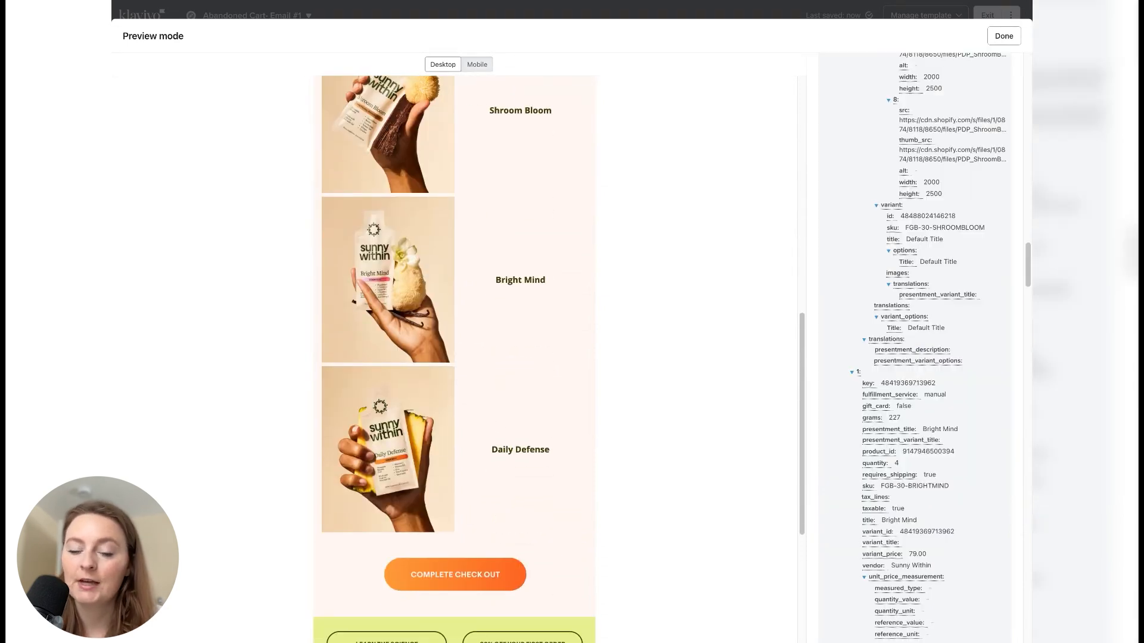
{"action": "scroll", "coordinate": [929, 346], "scroll_direction": "up", "scroll_amount": 10}
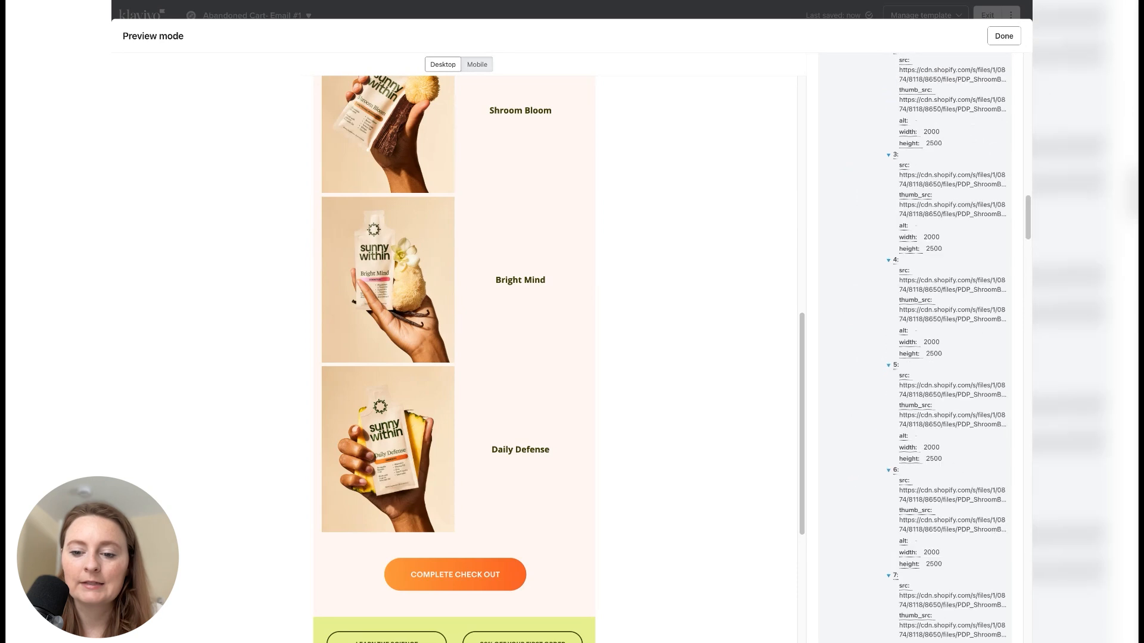
{"action": "scroll", "coordinate": [923, 345], "scroll_direction": "up", "scroll_amount": 6}
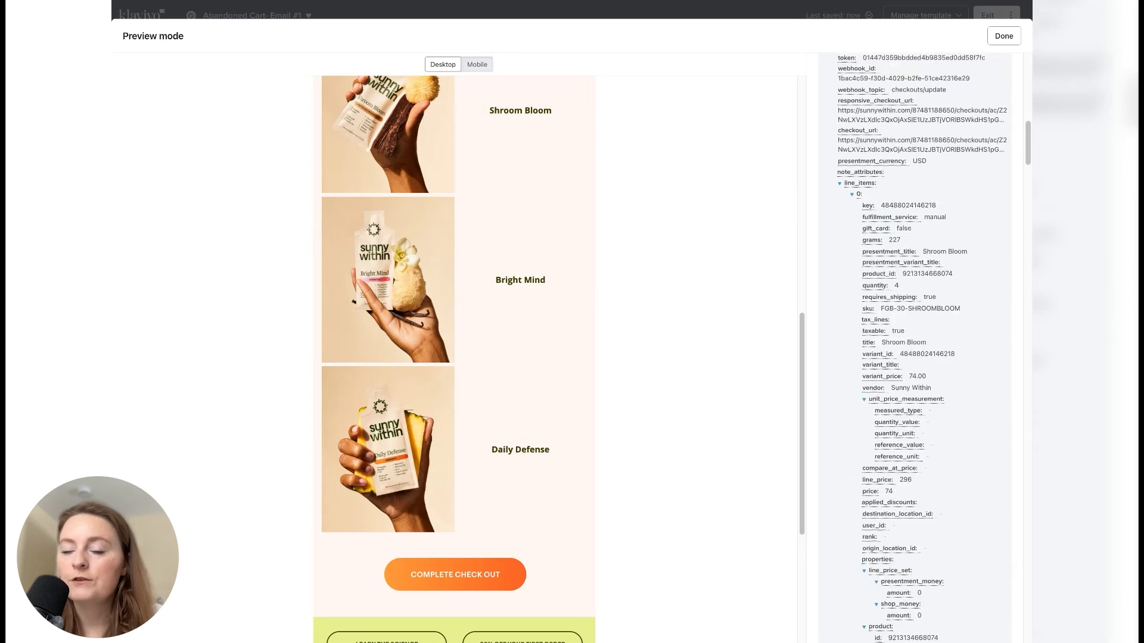
{"action": "scroll", "coordinate": [924, 346], "scroll_direction": "up", "scroll_amount": 6}
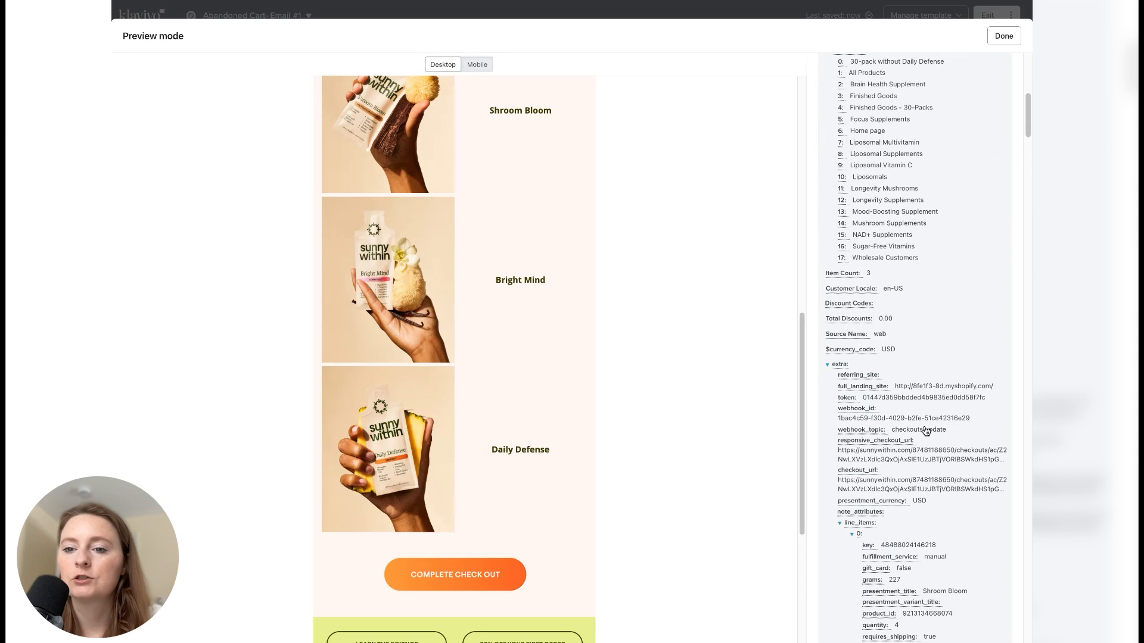
{"action": "scroll", "coordinate": [918, 351], "scroll_direction": "up", "scroll_amount": 1}
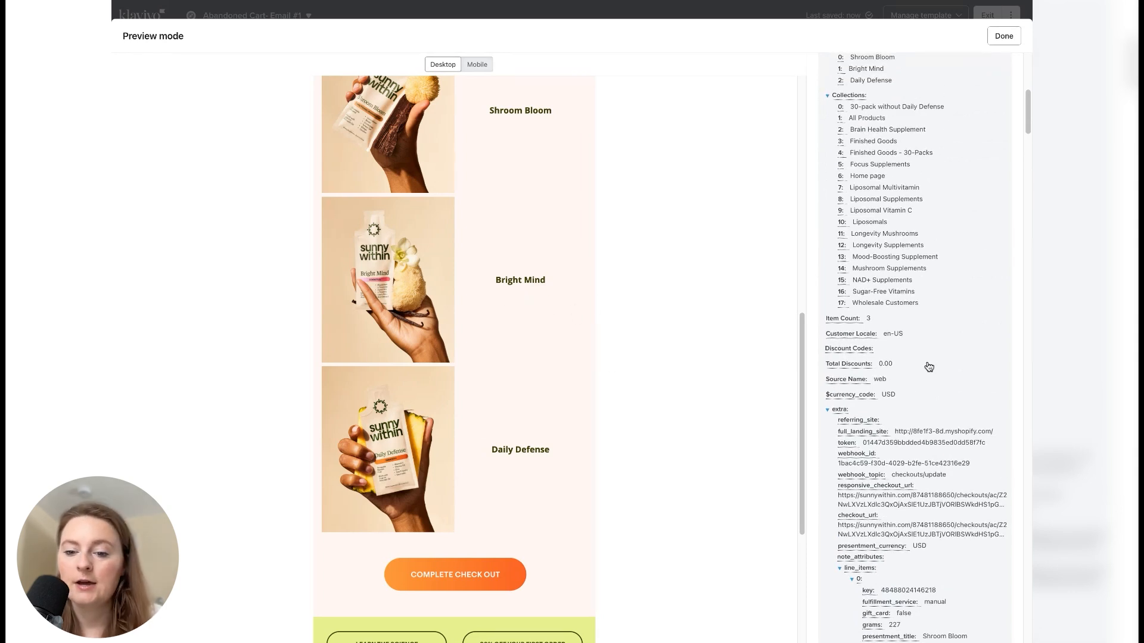
{"action": "scroll", "coordinate": [929, 368], "scroll_direction": "down", "scroll_amount": 5}
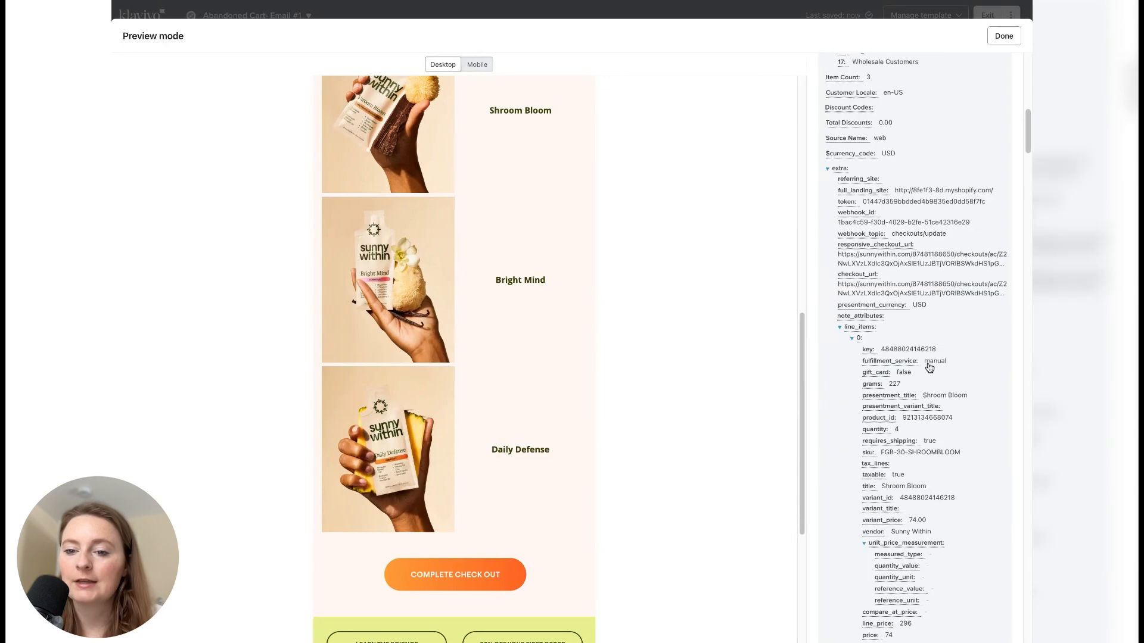
{"action": "left_click", "coordinate": [858, 275]}
{"action": "left_click", "coordinate": [1004, 35]}
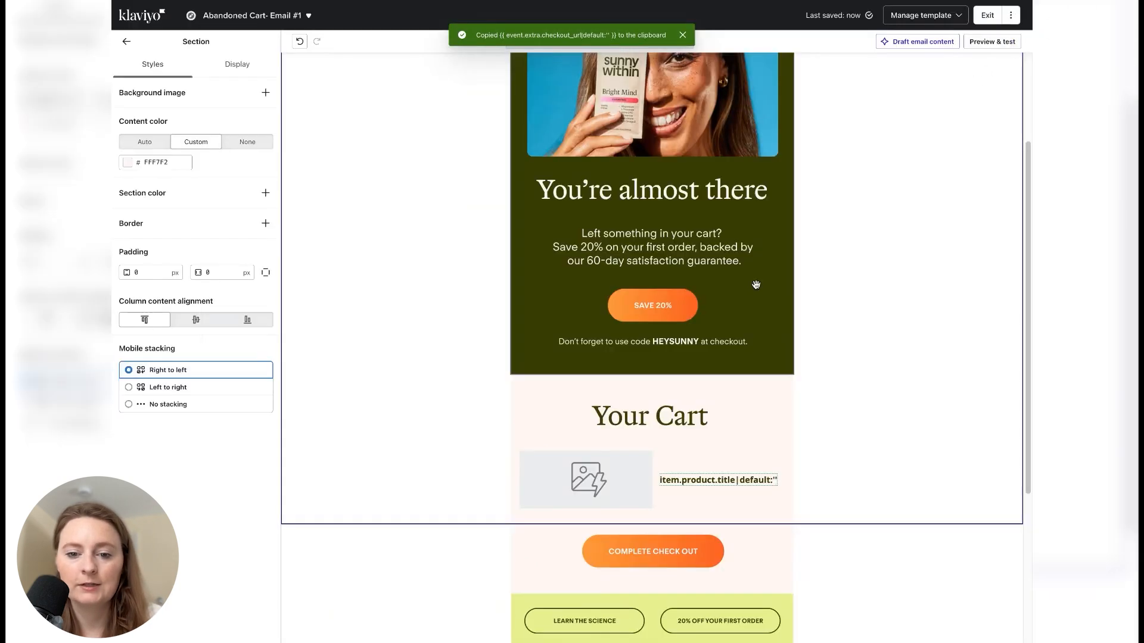
- Set the image cell's link address to the copied variable {{ event.extra.checkout_url|default:'' }}
{"action": "left_click", "coordinate": [616, 479]}
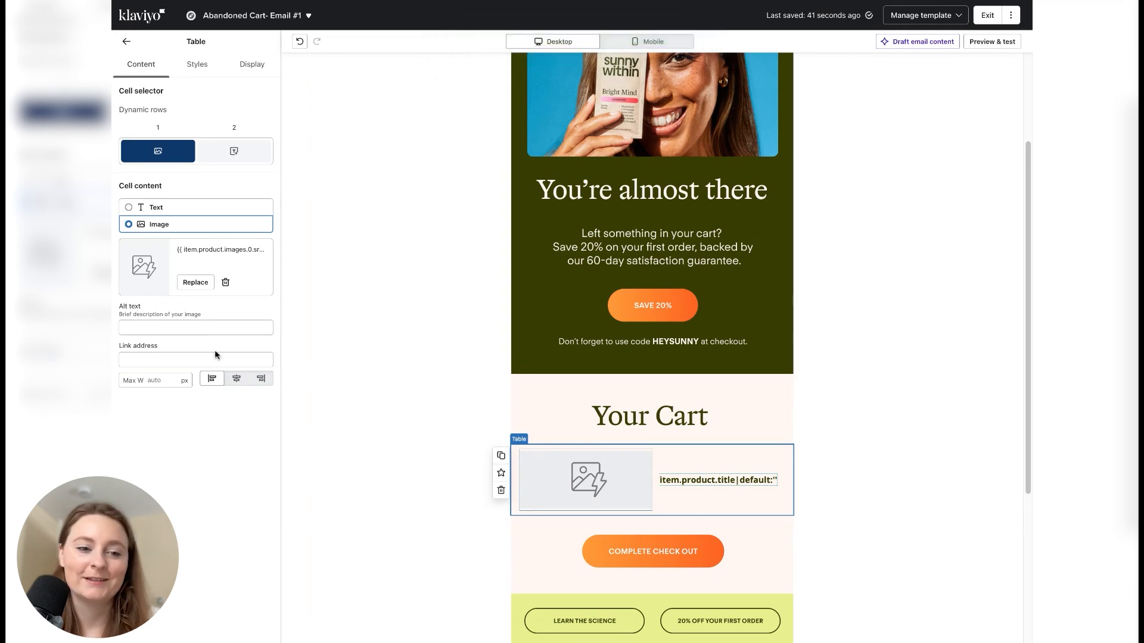
{"action": "left_click", "coordinate": [189, 360]}
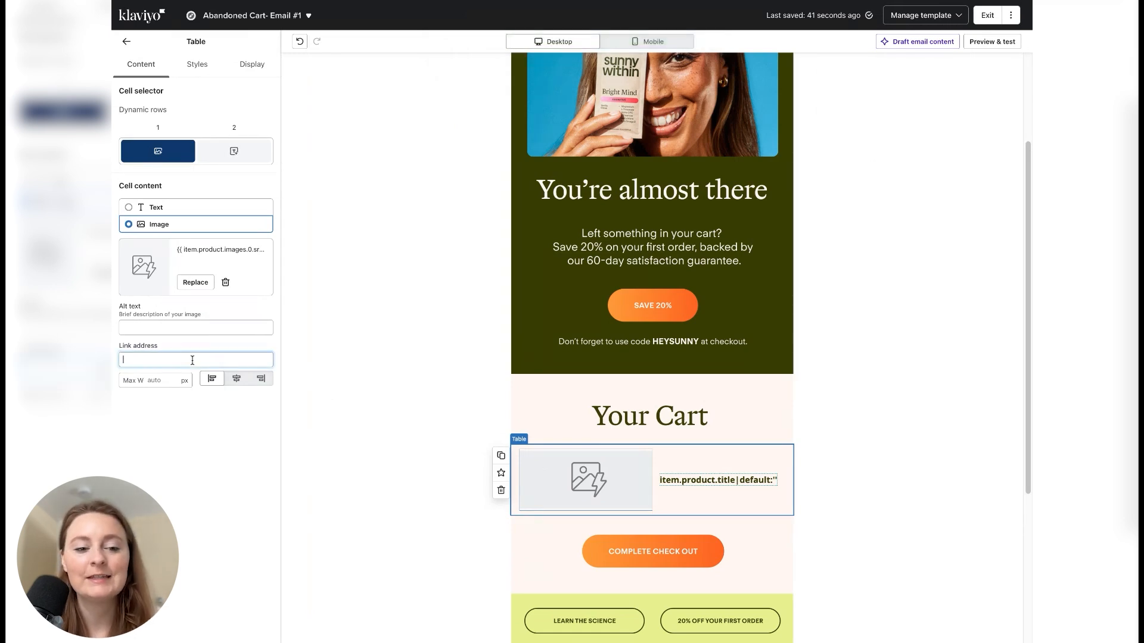
{"action": "key", "text": "ctrl+v"}
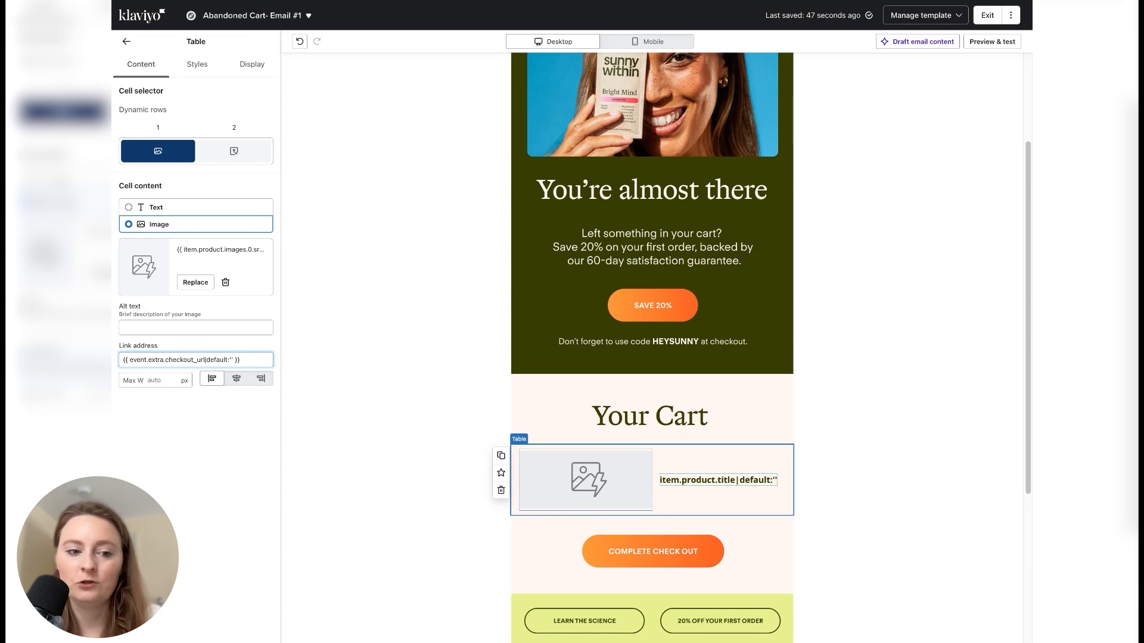
{"action": "left_click", "coordinate": [206, 461]}
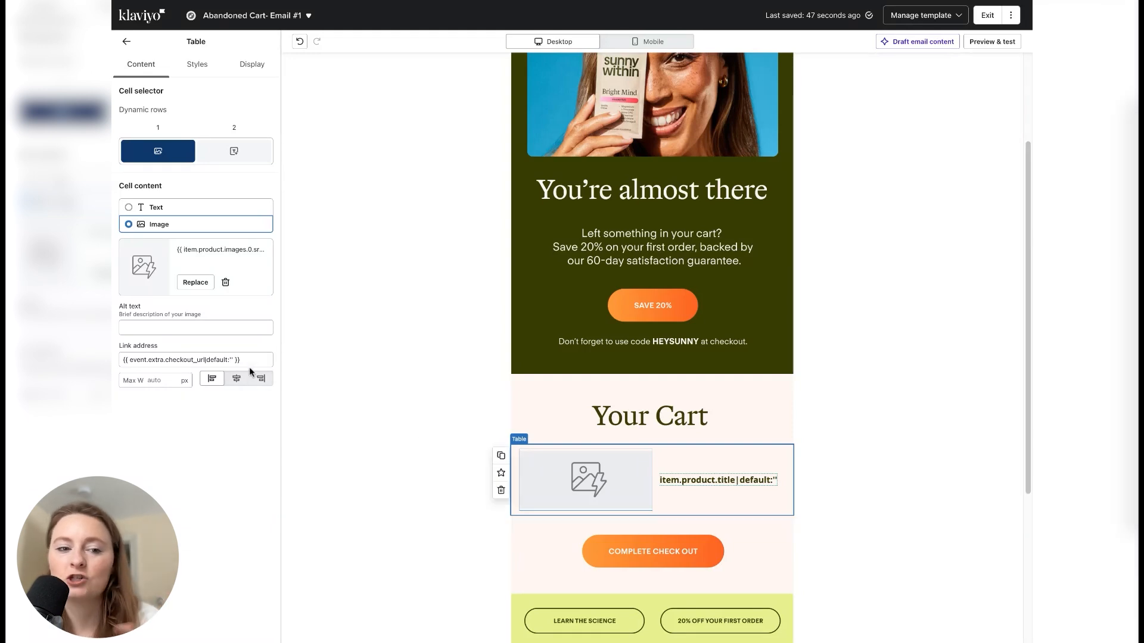
{"action": "left_click", "coordinate": [378, 394]}
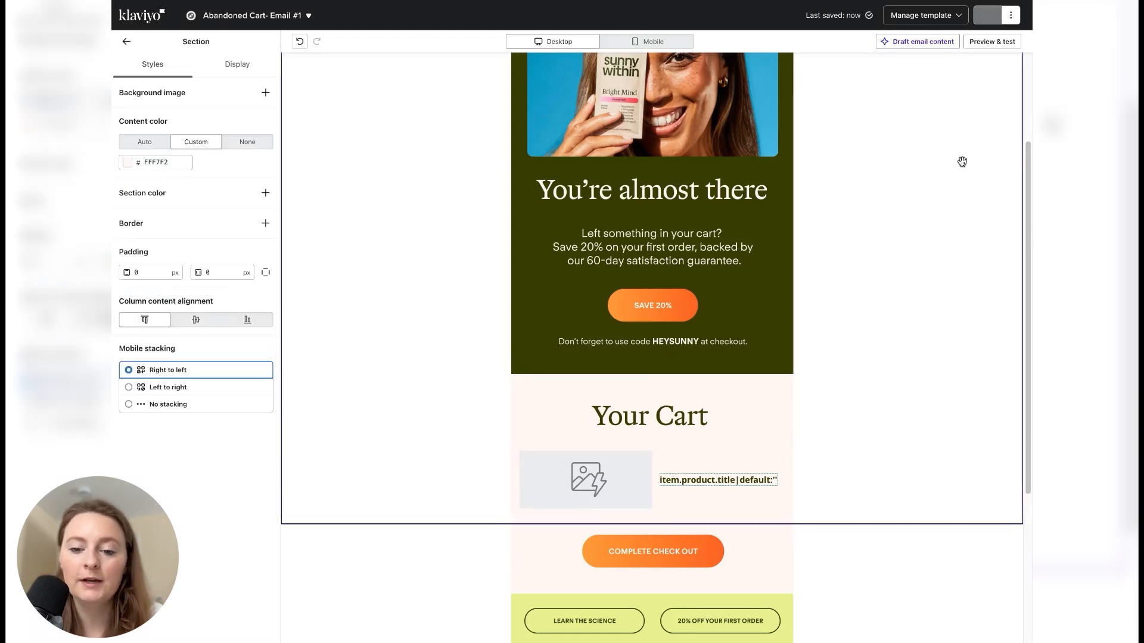
- Copy the first line item's product handle variable from the preview's event properties and return to the editor
{"action": "left_click", "coordinate": [980, 41]}
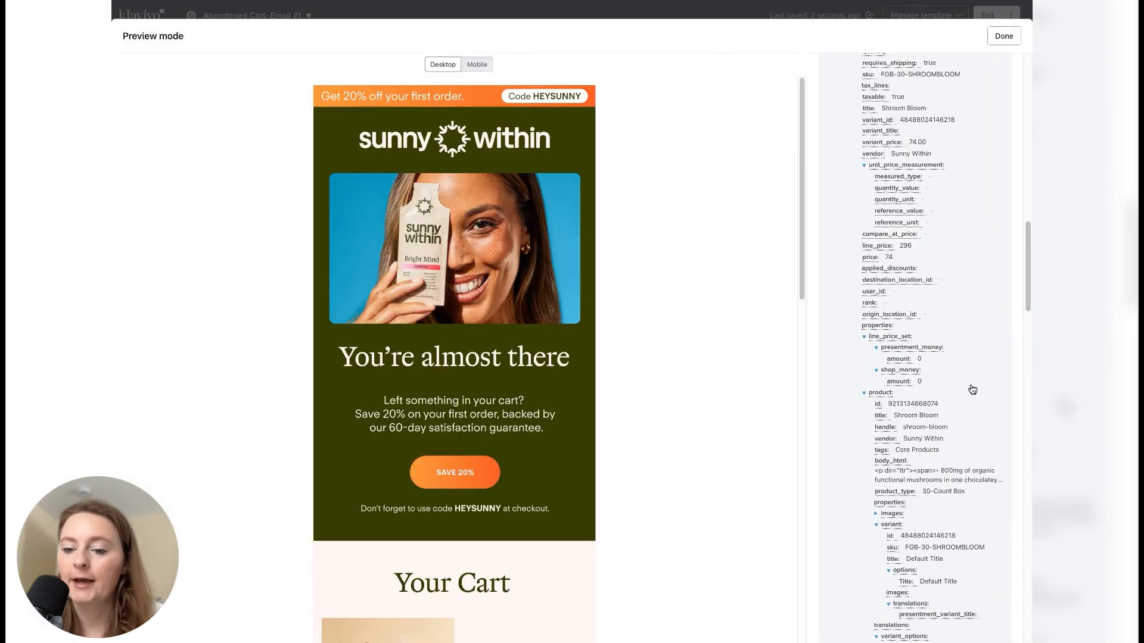
{"action": "scroll", "coordinate": [965, 392], "scroll_direction": "up", "scroll_amount": 5}
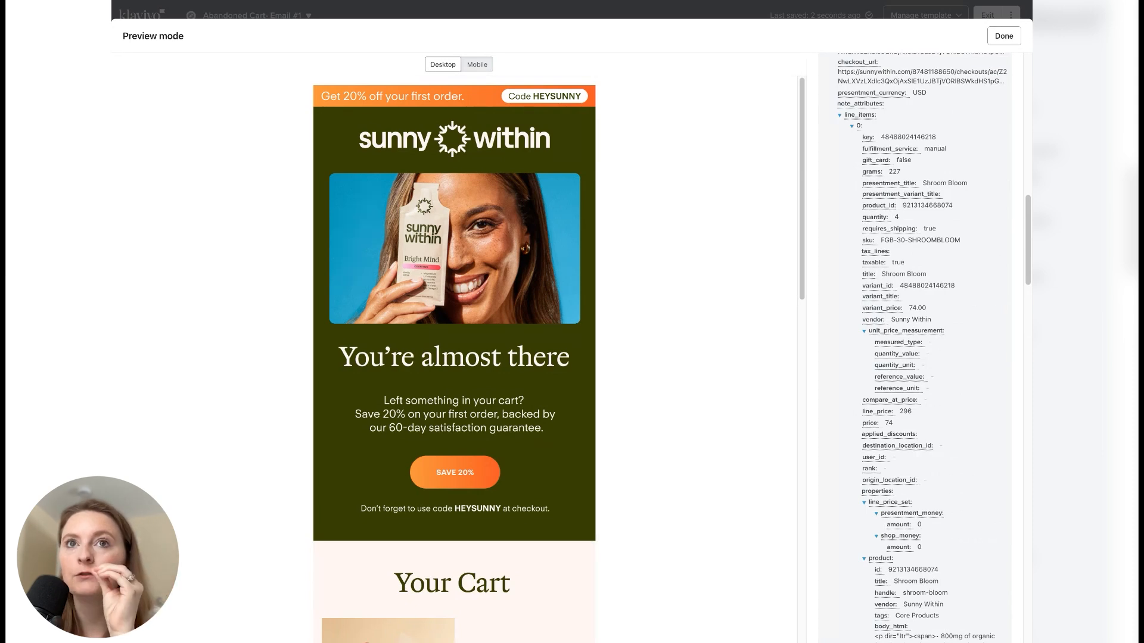
{"action": "scroll", "coordinate": [917, 346], "scroll_direction": "down", "scroll_amount": 3}
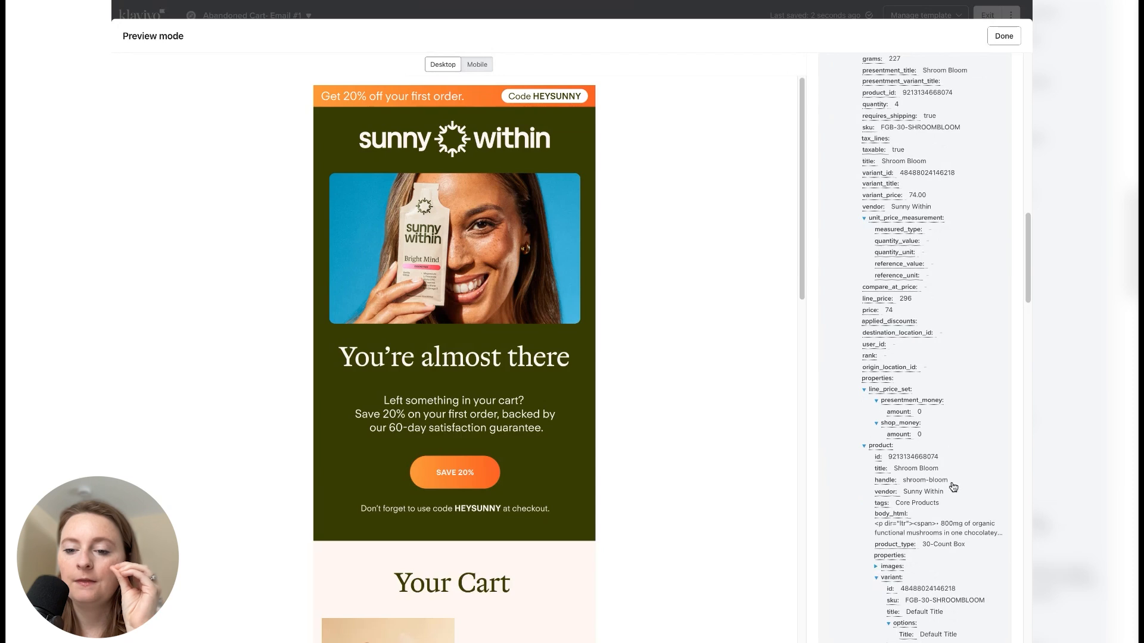
{"action": "scroll", "coordinate": [929, 440], "scroll_direction": "down", "scroll_amount": 2}
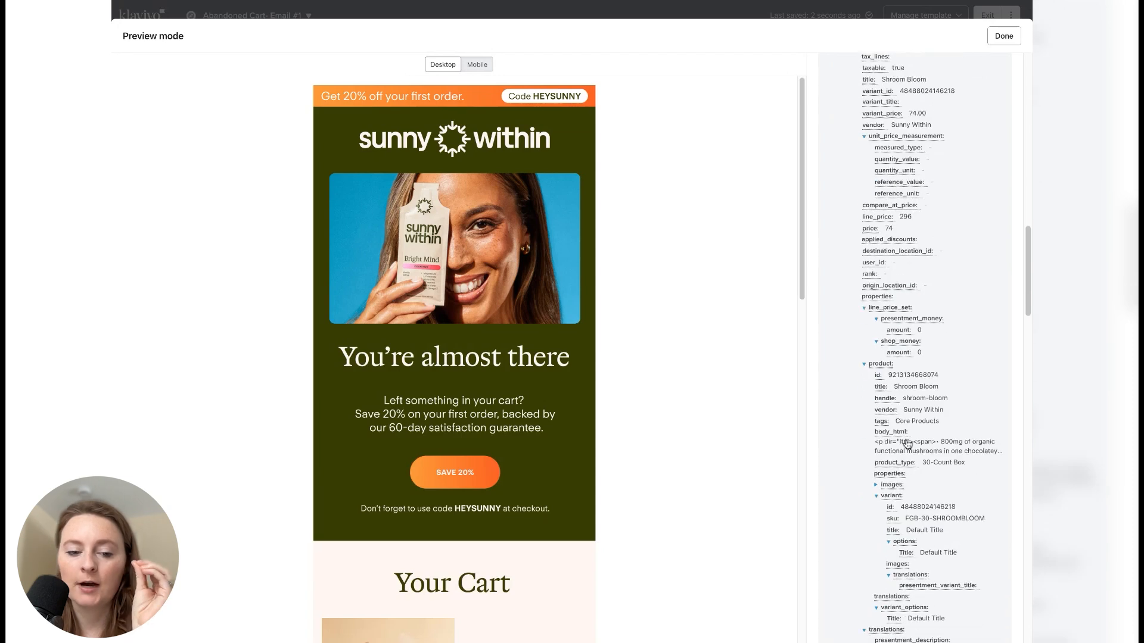
{"action": "left_click", "coordinate": [885, 402]}
{"action": "left_click", "coordinate": [1004, 36]}
- Insert the copied product handle variable as the link URL for the second cell's title variable
{"action": "left_click", "coordinate": [723, 480]}
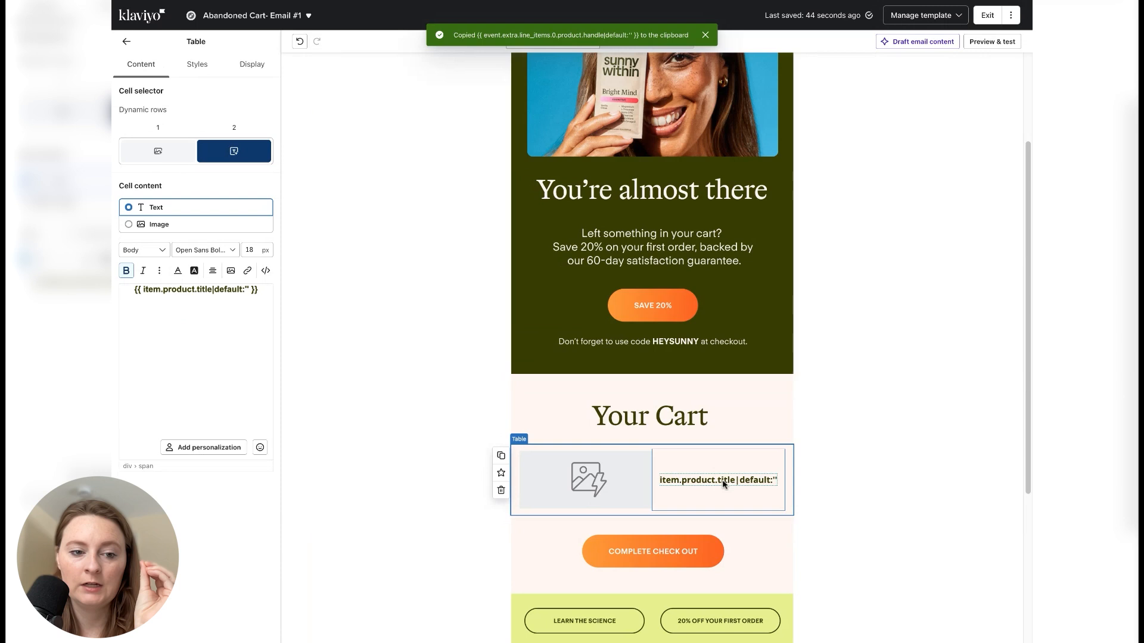
{"action": "triple_click", "coordinate": [256, 290]}
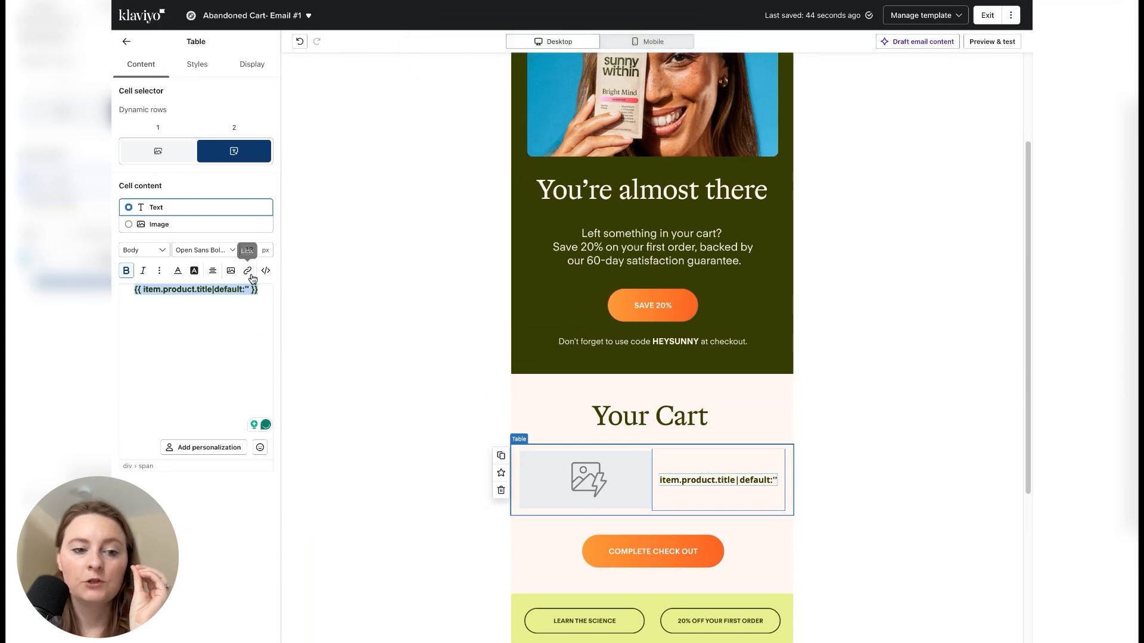
{"action": "left_click", "coordinate": [249, 272]}
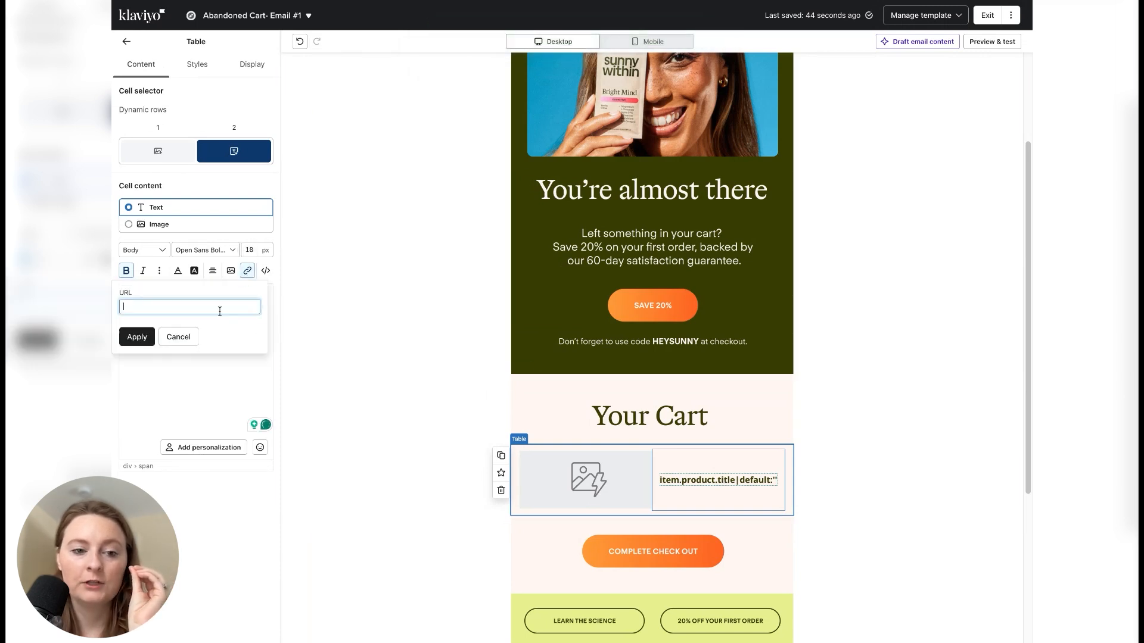
{"action": "key", "text": "ctrl+v"}
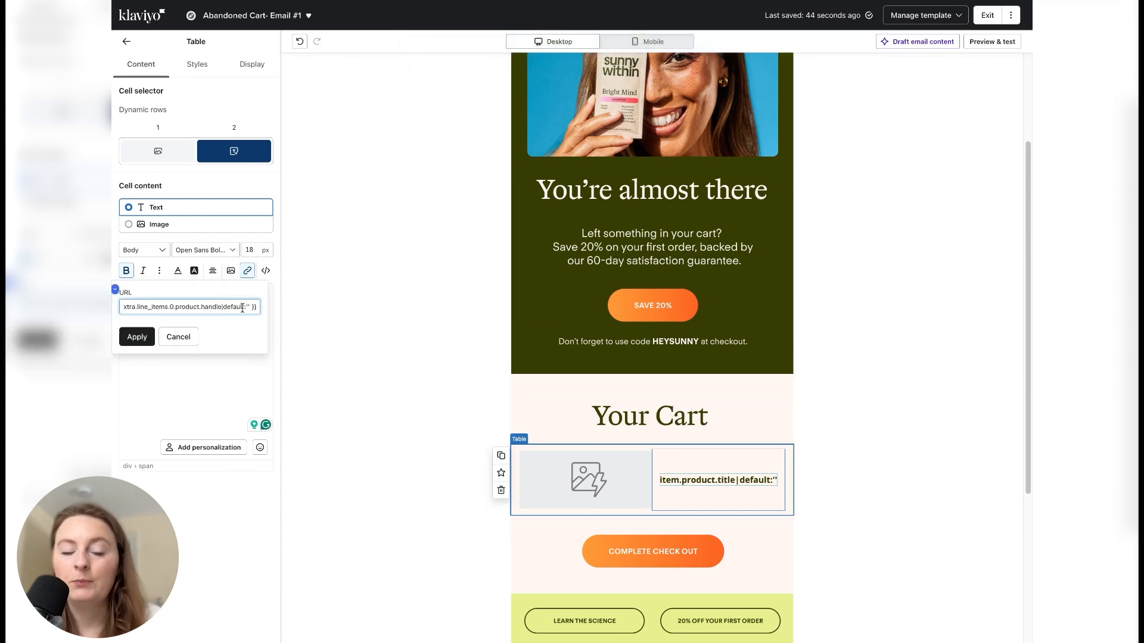
- Trim the title's link URL to {{ item.product.handle|default:'' }} and apply it
{"action": "left_click_drag", "start_coordinate": [217, 308], "coordinate": [177, 308]}
{"action": "left_click", "coordinate": [177, 306]}
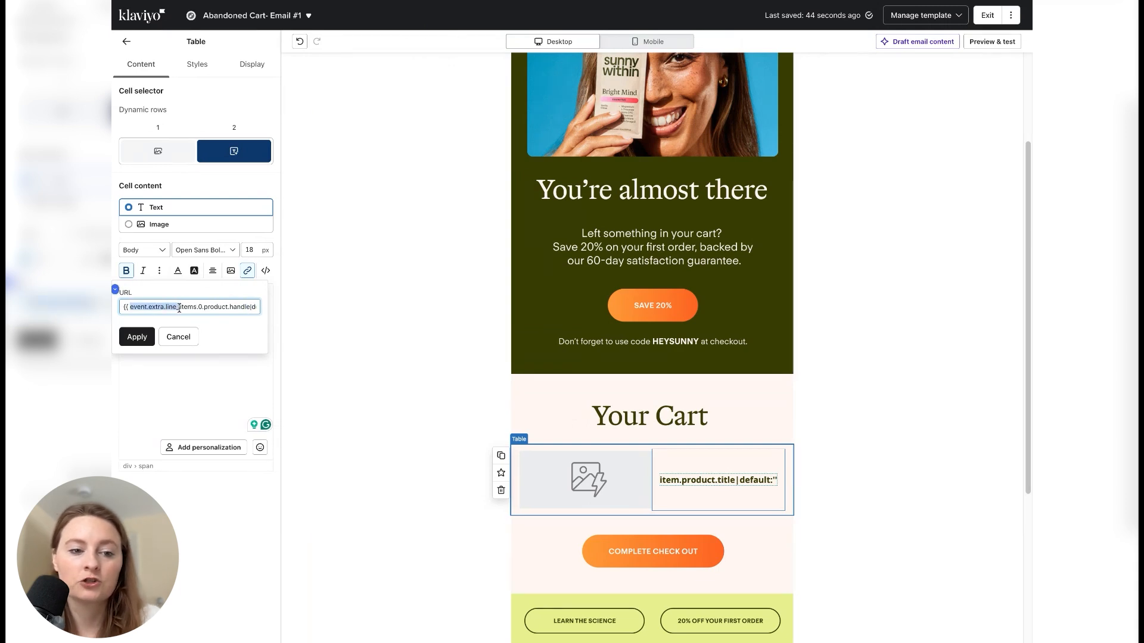
{"action": "key", "text": "BackSpace"}
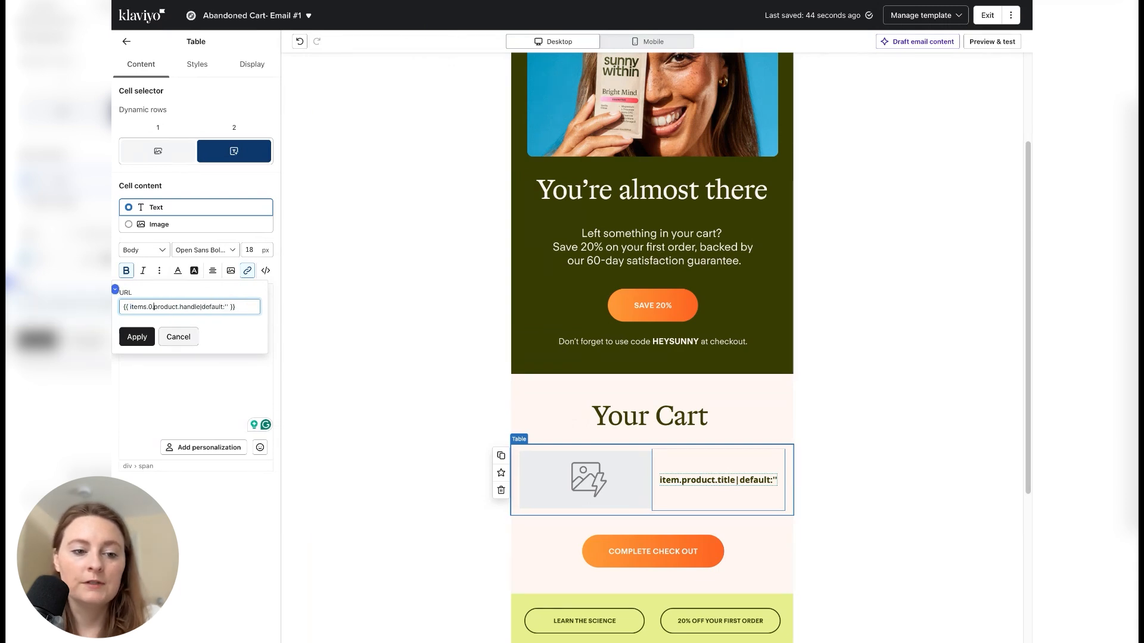
{"action": "left_click", "coordinate": [153, 307]}
{"action": "key", "text": "BackSpace"}
{"action": "key", "text": "BackSpace"}
{"action": "key", "text": "BackSpace"}
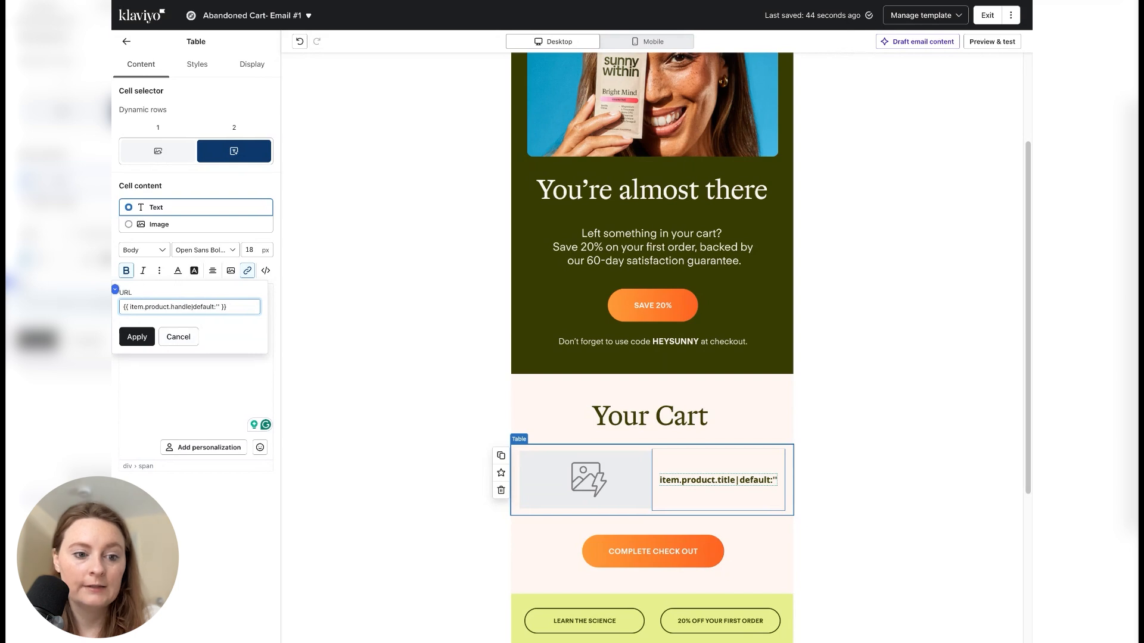
{"action": "left_click", "coordinate": [137, 337]}
{"action": "left_click", "coordinate": [247, 271]}
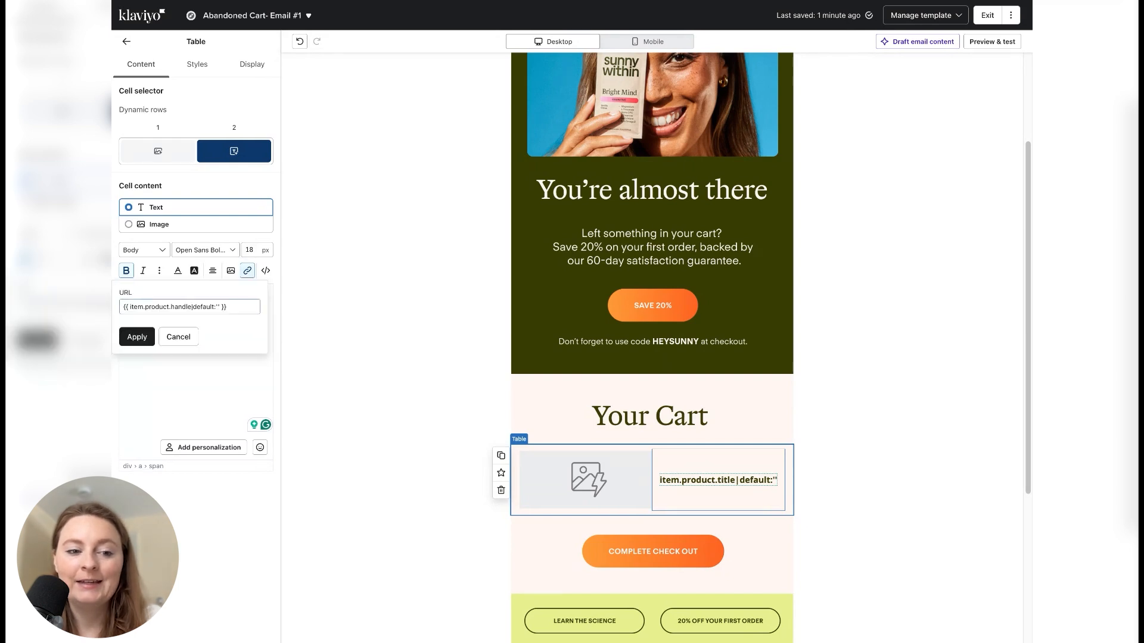
{"action": "left_click", "coordinate": [123, 307]}
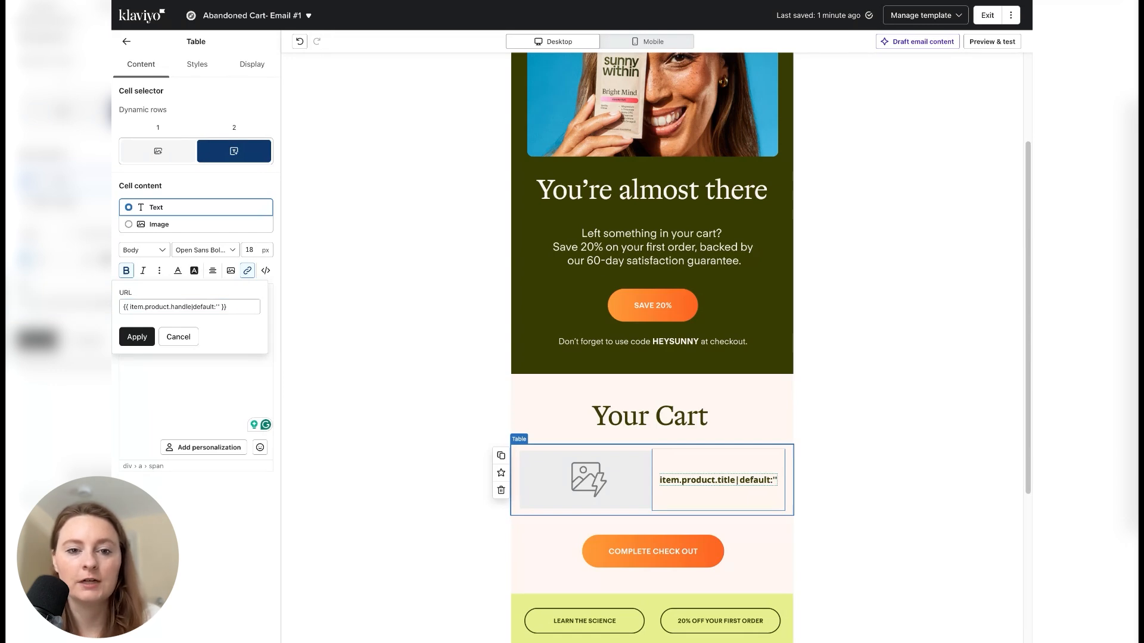
{"action": "left_click", "coordinate": [124, 307]}
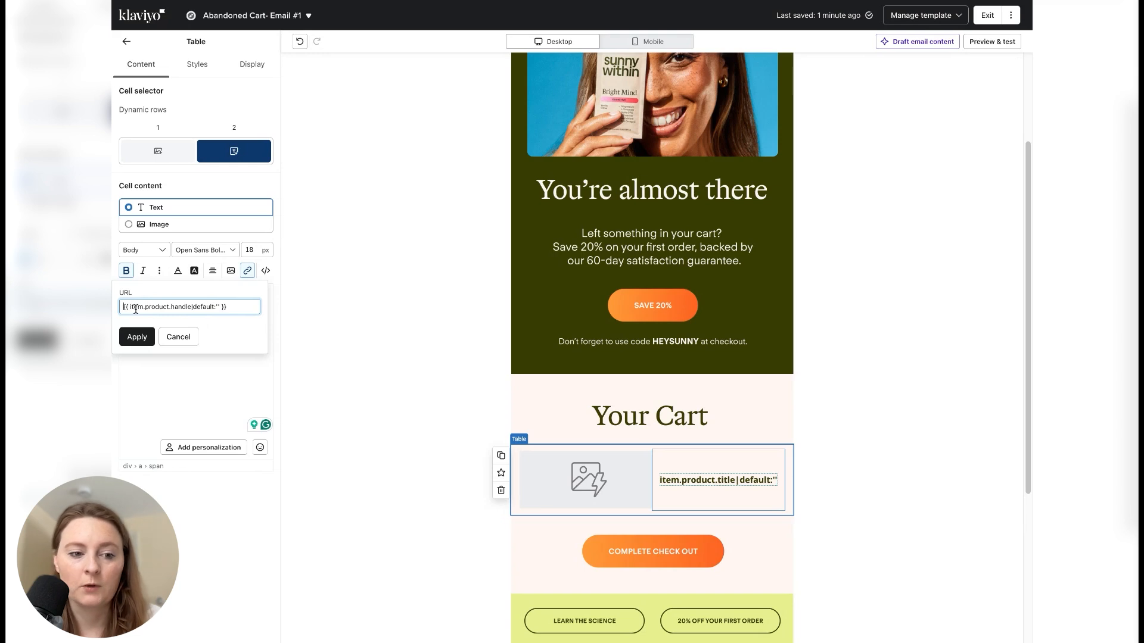
{"action": "key", "text": "ctrl+v"}
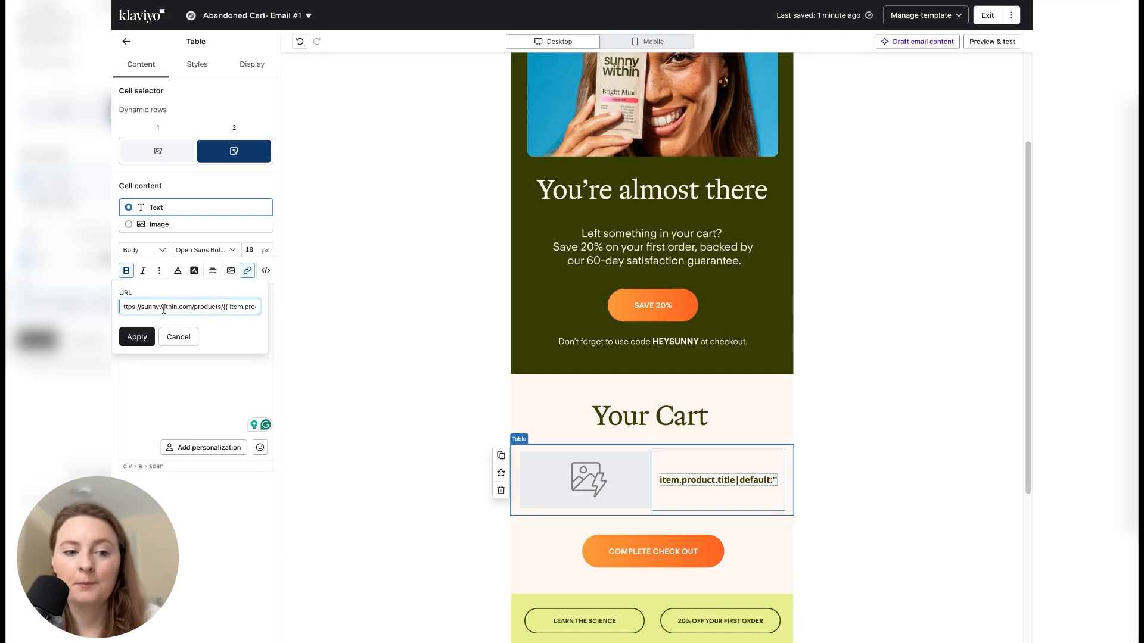
{"action": "left_click", "coordinate": [137, 336]}
{"action": "left_click", "coordinate": [361, 309]}
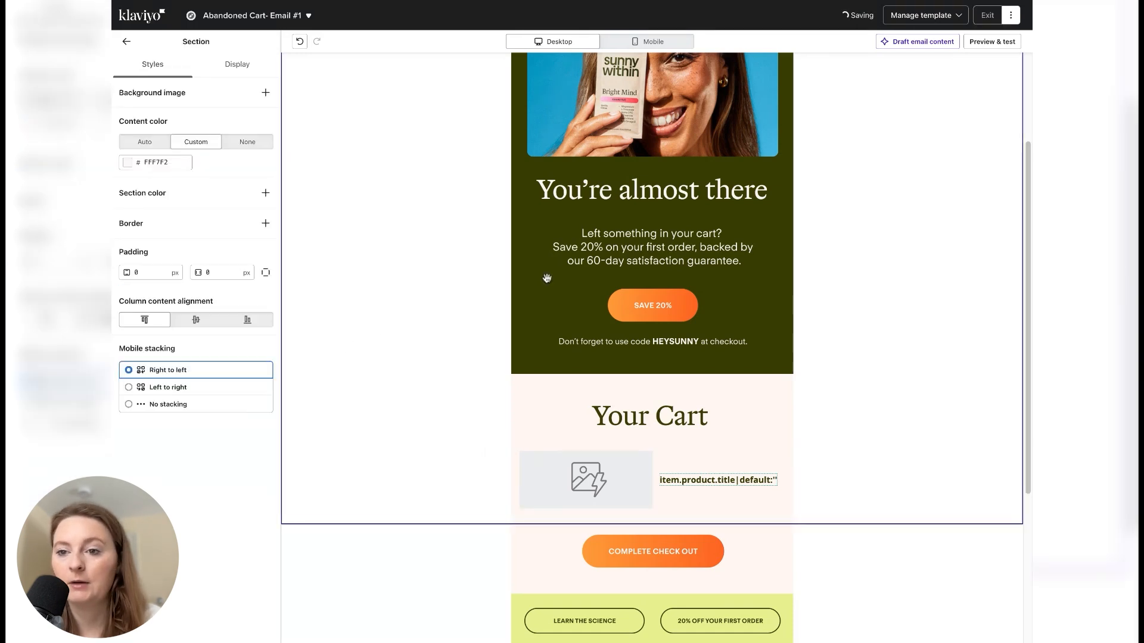
- Preview the email down to the Your Cart section to check the dynamic rows, and return to the editor
{"action": "left_click", "coordinate": [991, 41]}
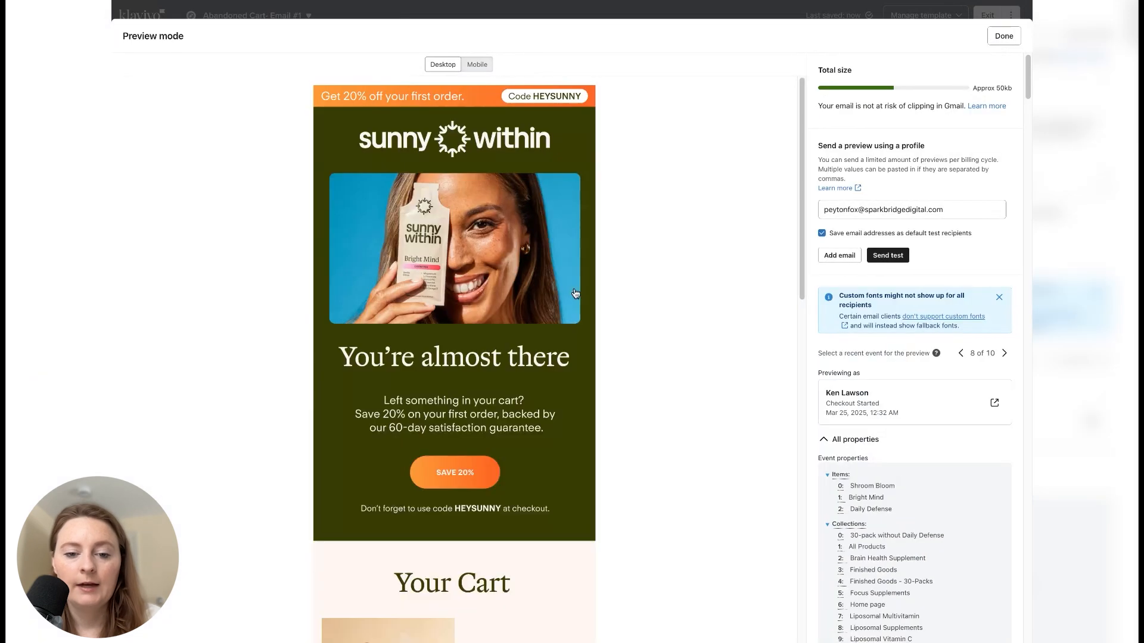
{"action": "scroll", "coordinate": [523, 399], "scroll_direction": "down", "scroll_amount": 5}
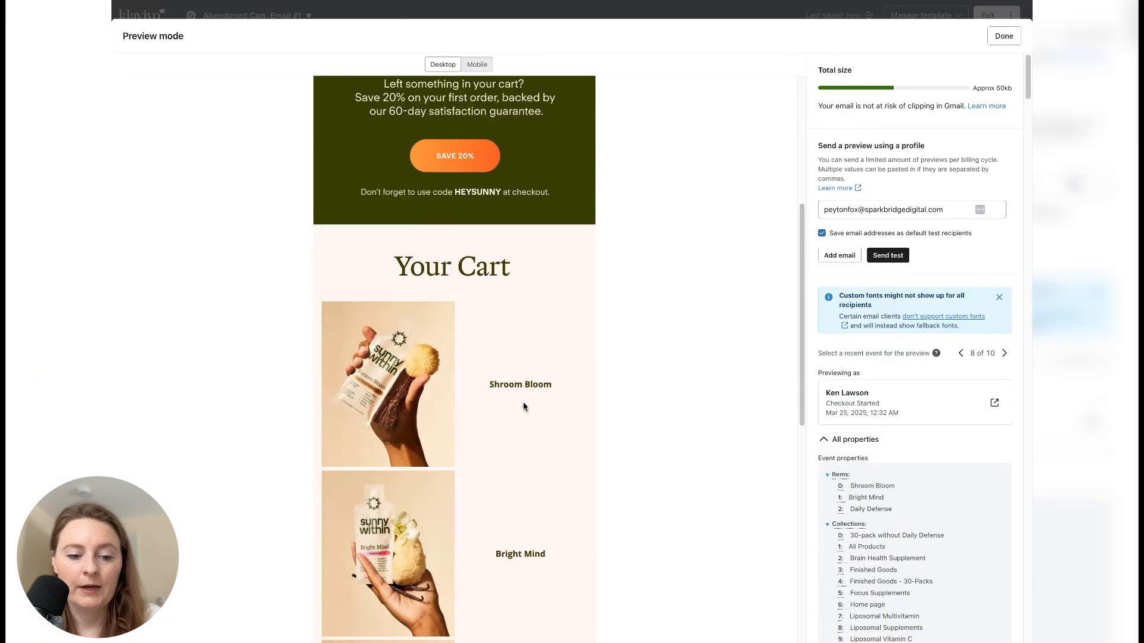
{"action": "left_click", "coordinate": [1003, 38]}
{"action": "left_click", "coordinate": [713, 480]}
{"action": "left_click", "coordinate": [266, 273]}
{"action": "left_click", "coordinate": [267, 273]}
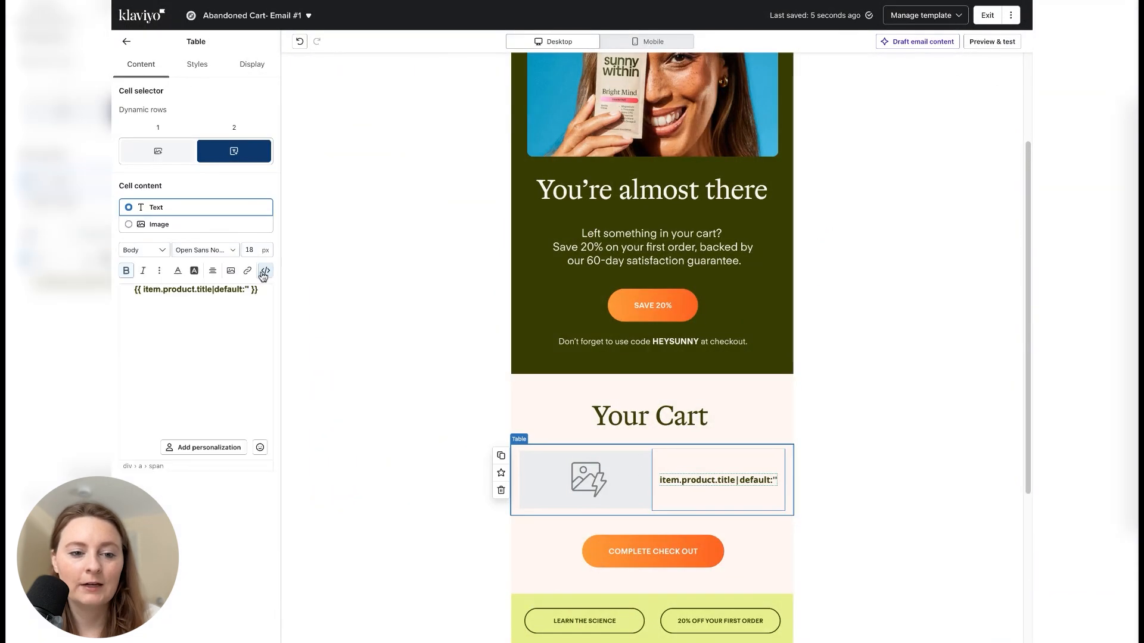
{"action": "triple_click", "coordinate": [252, 289]}
{"action": "left_click", "coordinate": [251, 274]}
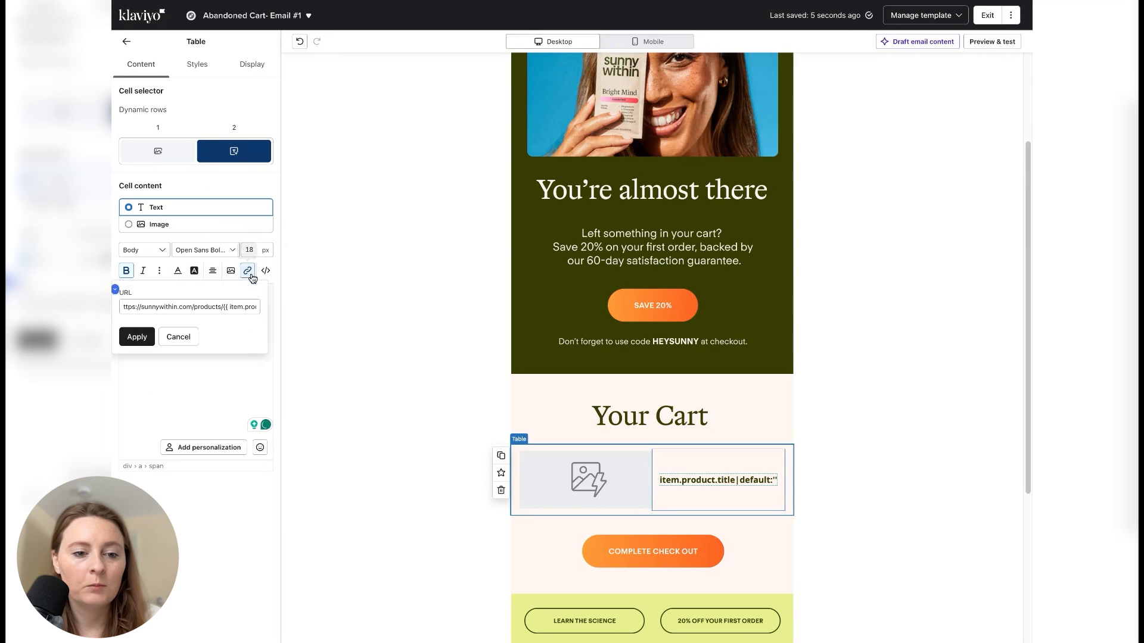
{"action": "left_click", "coordinate": [128, 309]}
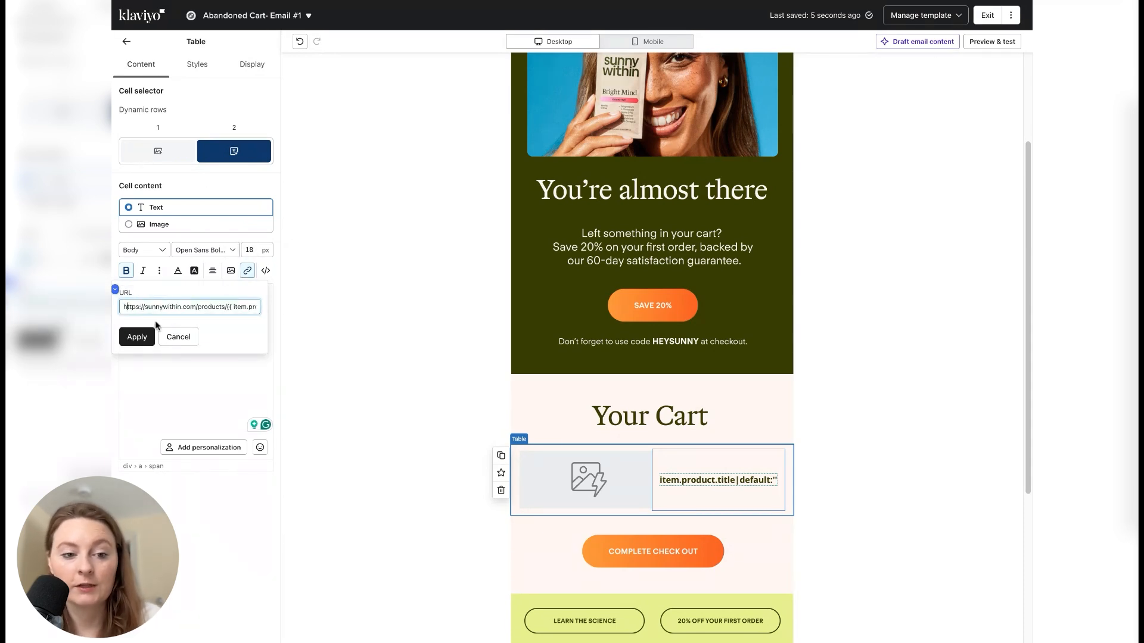
{"action": "left_click", "coordinate": [136, 337]}
{"action": "left_click", "coordinate": [478, 271]}
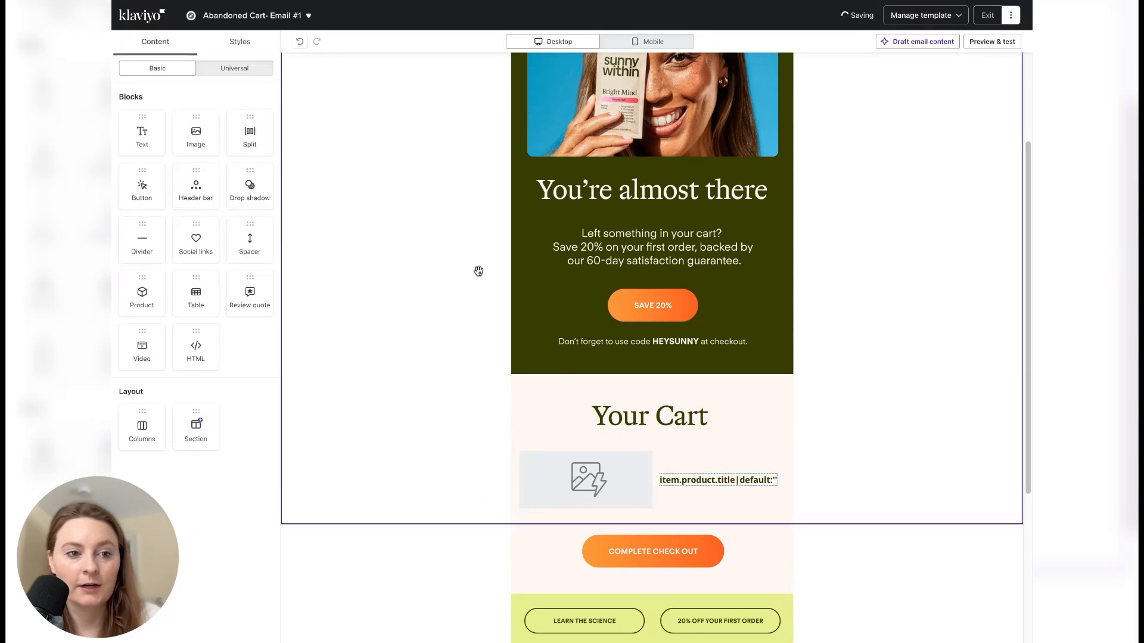
- Preview the email again and test the Shroom Bloom title link in the Your Cart section
{"action": "left_click", "coordinate": [989, 41]}
{"action": "scroll", "coordinate": [517, 464], "scroll_direction": "down", "scroll_amount": 4}
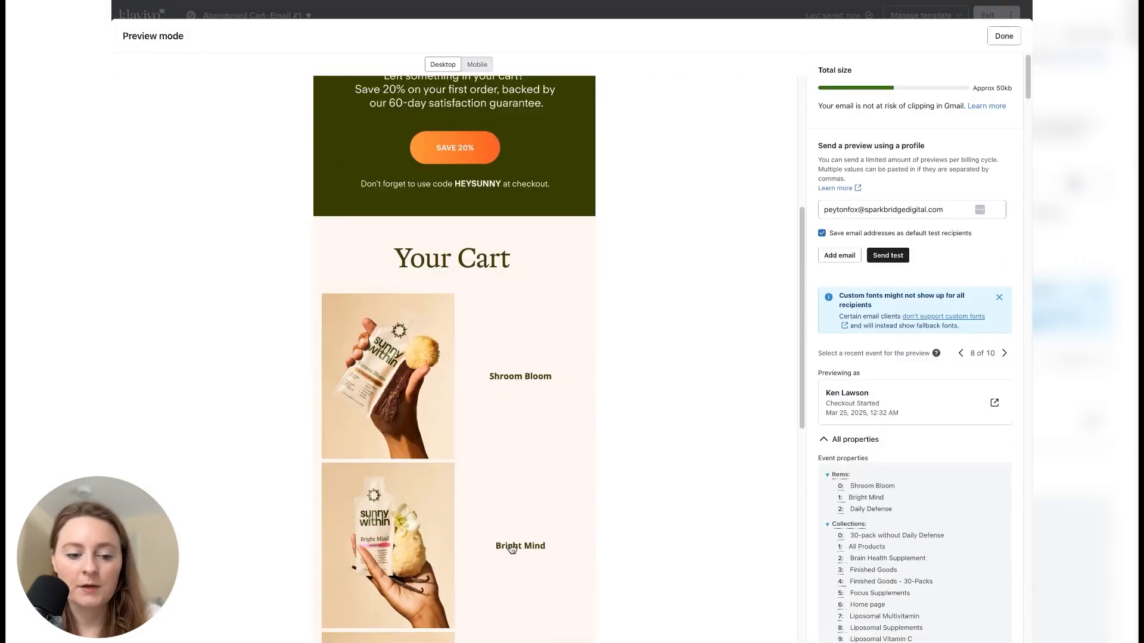
{"action": "triple_click", "coordinate": [516, 382]}
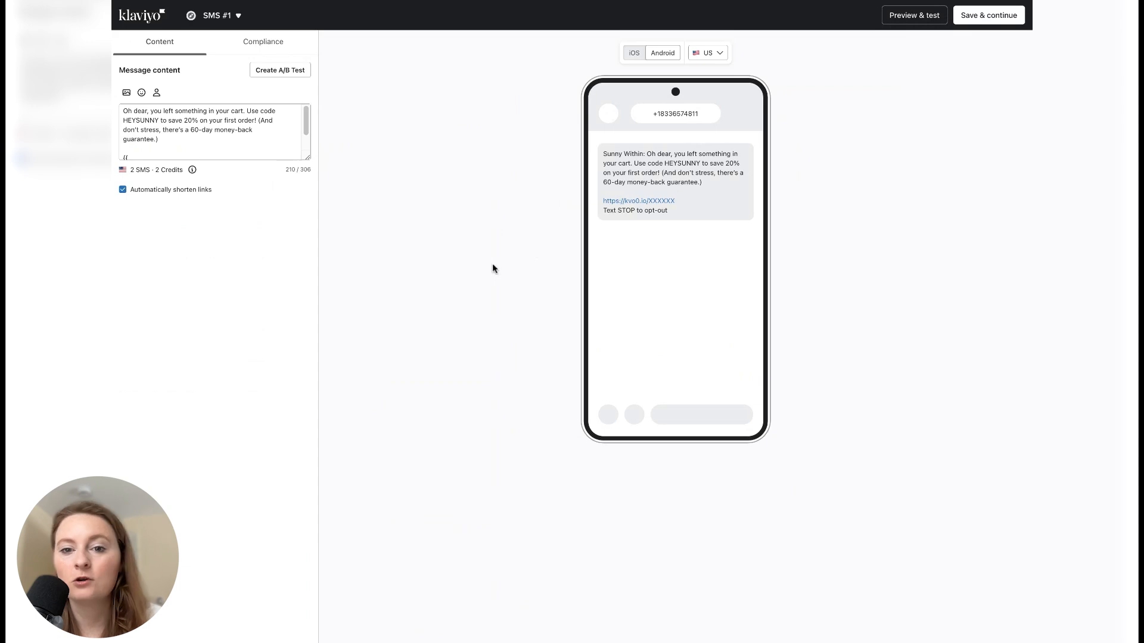
{"action": "scroll", "coordinate": [222, 129], "scroll_direction": "down", "scroll_amount": 1}
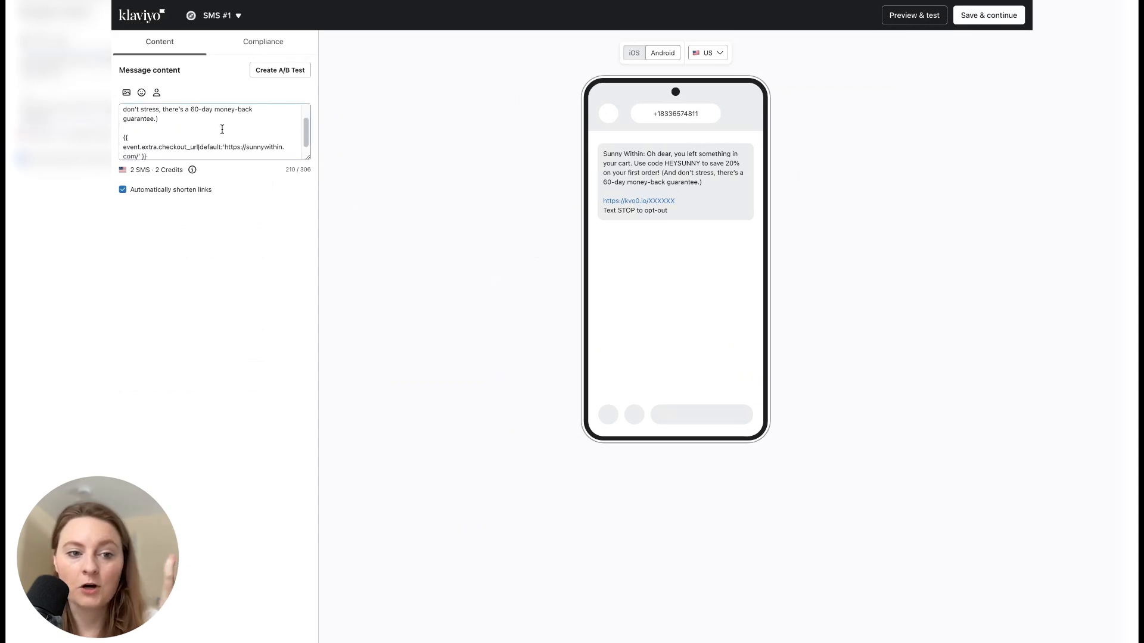
{"action": "left_click_drag", "start_coordinate": [124, 135], "coordinate": [157, 157]}
{"action": "left_click", "coordinate": [157, 156]}
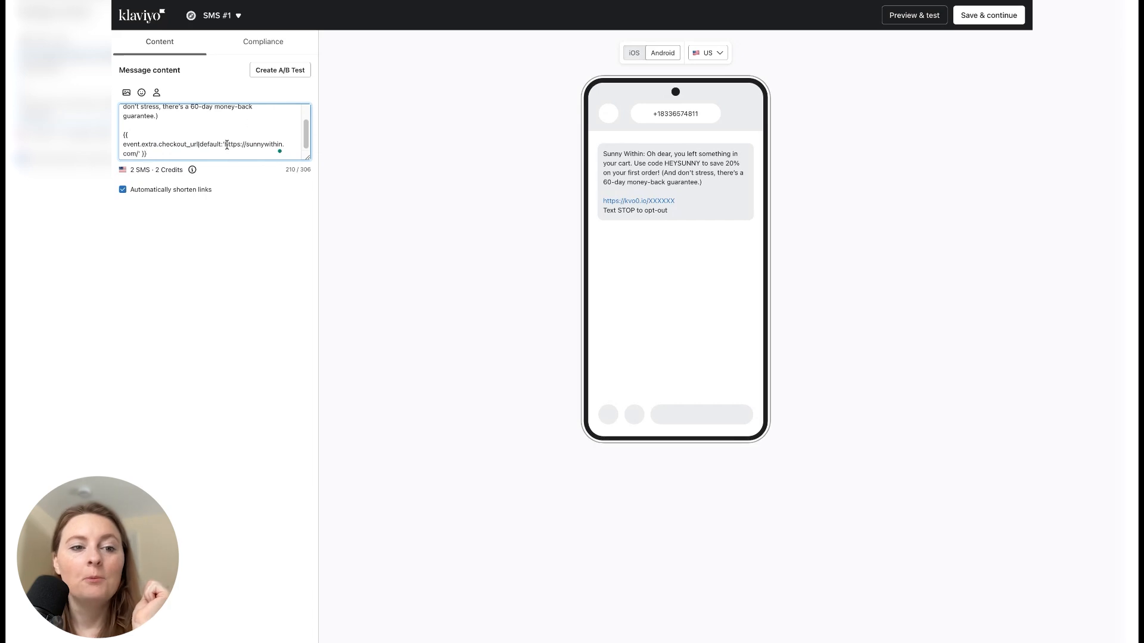
{"action": "scroll", "coordinate": [239, 138], "scroll_direction": "up", "scroll_amount": 2}
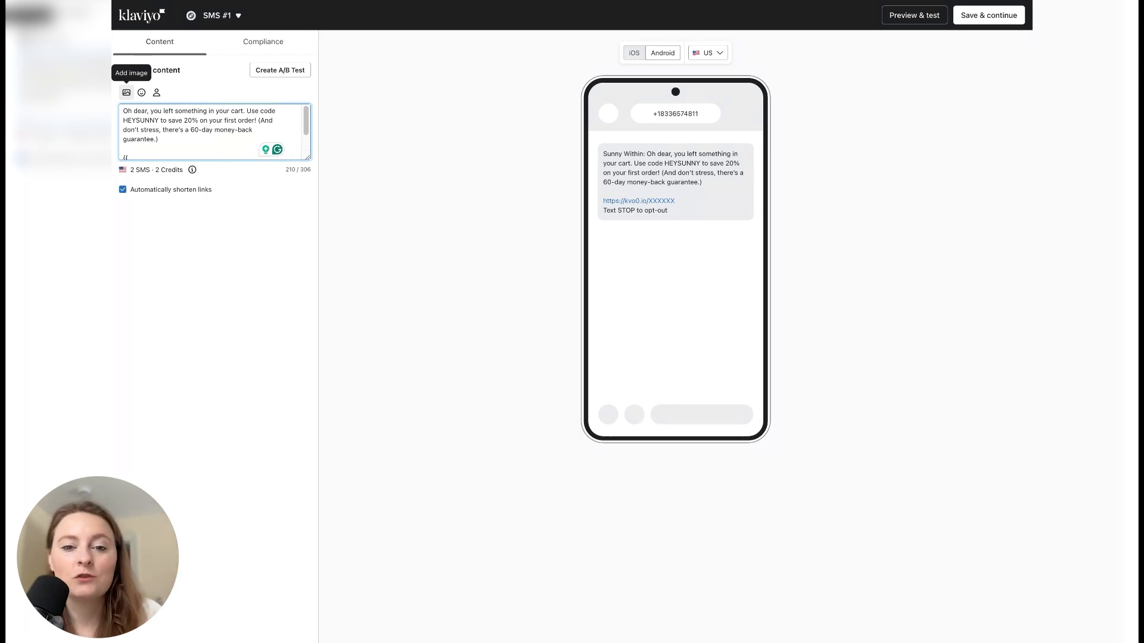
- Add a dynamic image to SMS #1 using {{ event.extra.line_items.0.product.images.0.src|default:'' }} and review it in the phone preview
{"action": "left_click", "coordinate": [127, 92]}
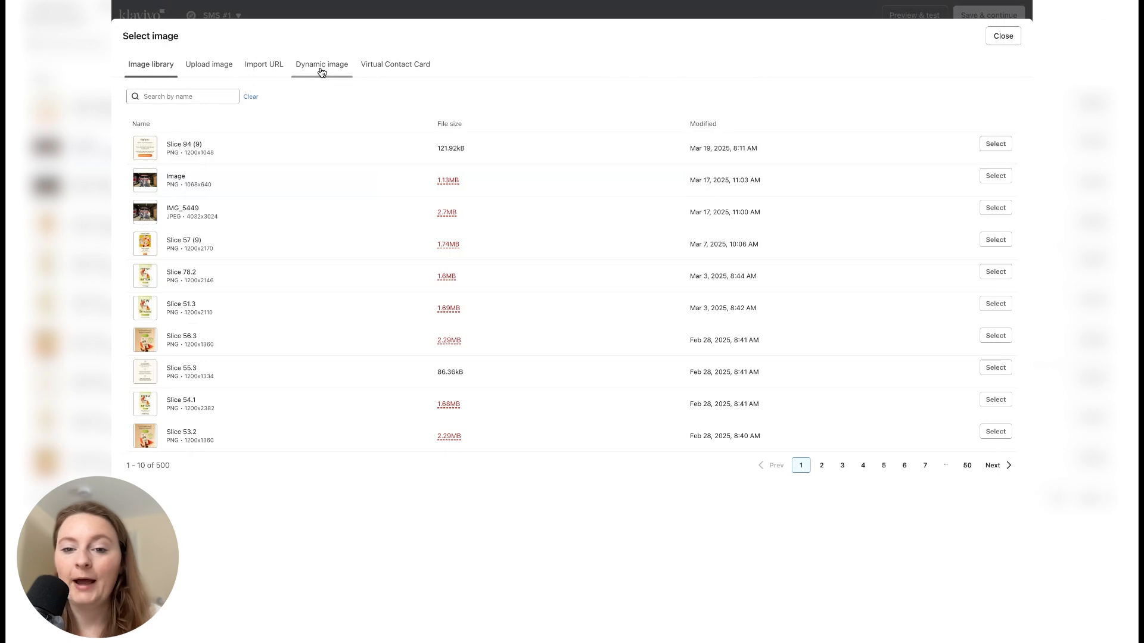
{"action": "left_click", "coordinate": [320, 65]}
{"action": "left_click", "coordinate": [429, 158]}
{"action": "type", "text": "{{ event.extra.line_items.0.product.images.0.src|default:'' }}"}
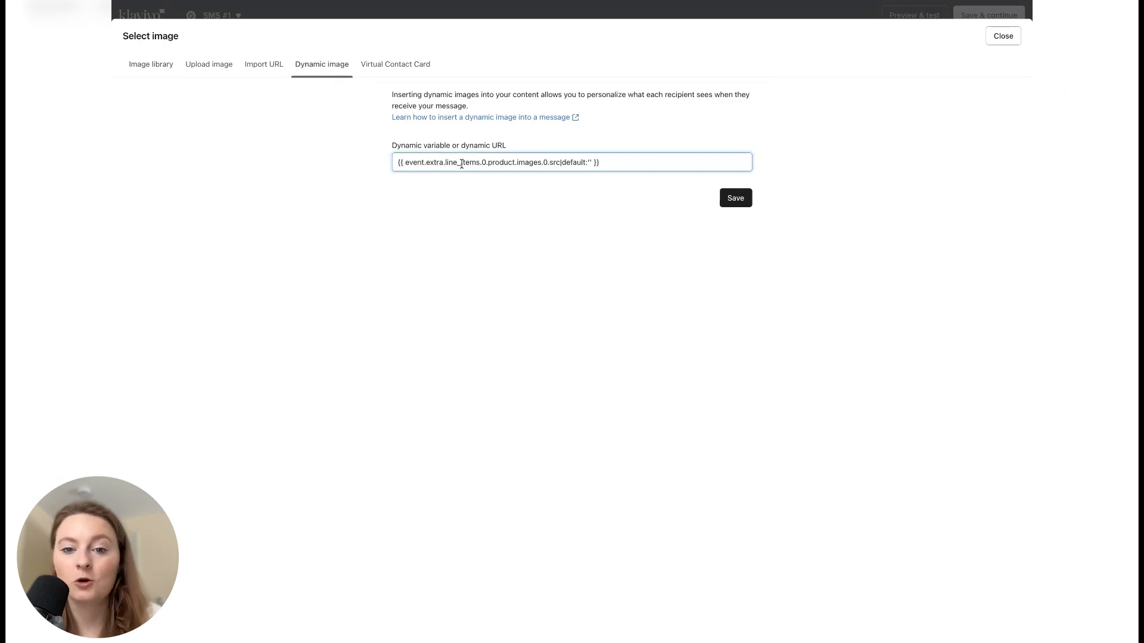
{"action": "left_click", "coordinate": [735, 199]}
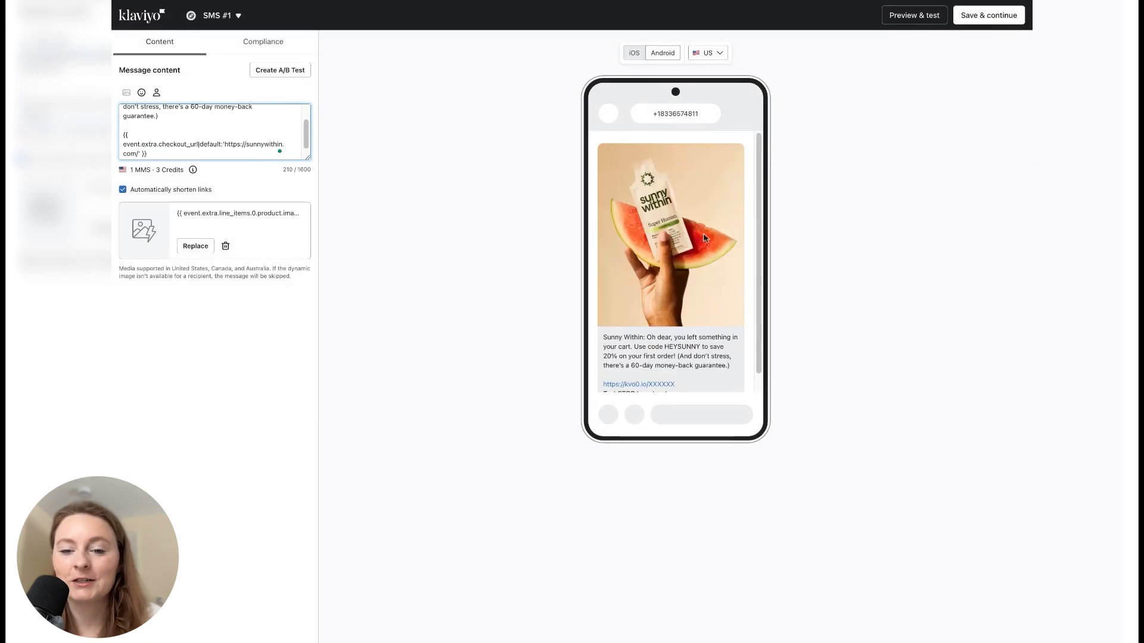
{"action": "scroll", "coordinate": [621, 176], "scroll_direction": "down", "scroll_amount": 1}
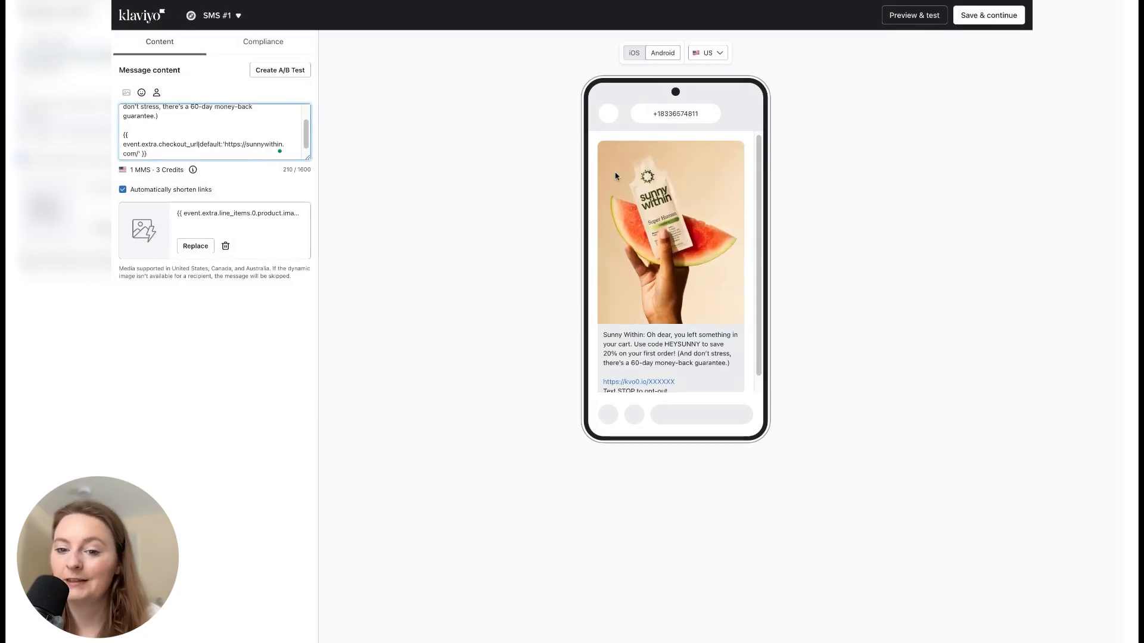
{"action": "scroll", "coordinate": [622, 191], "scroll_direction": "down", "scroll_amount": 1}
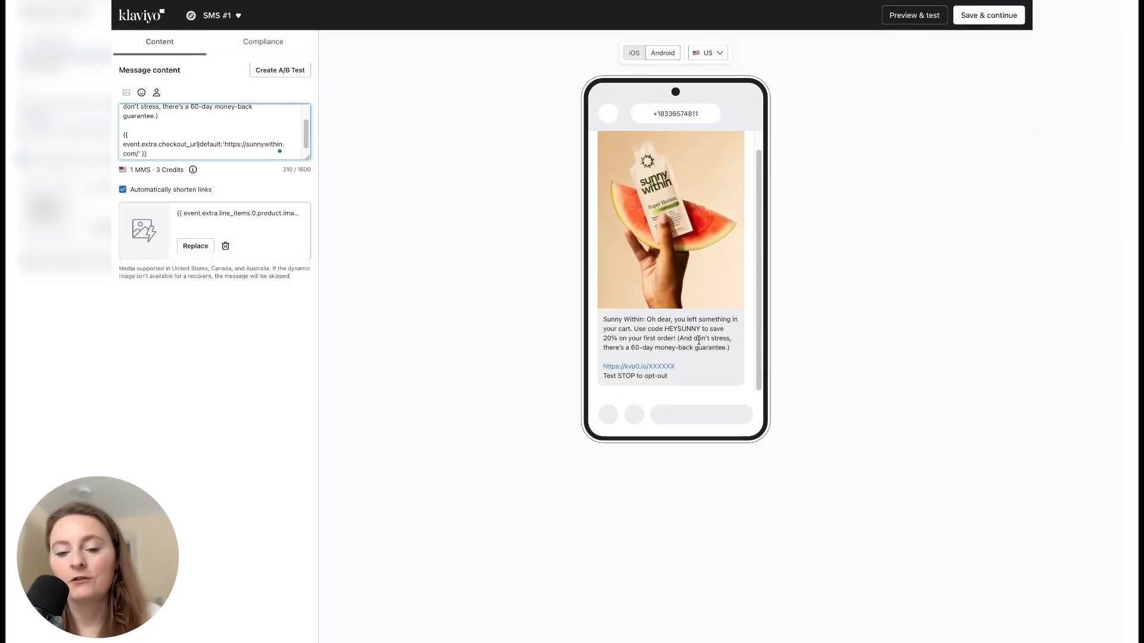